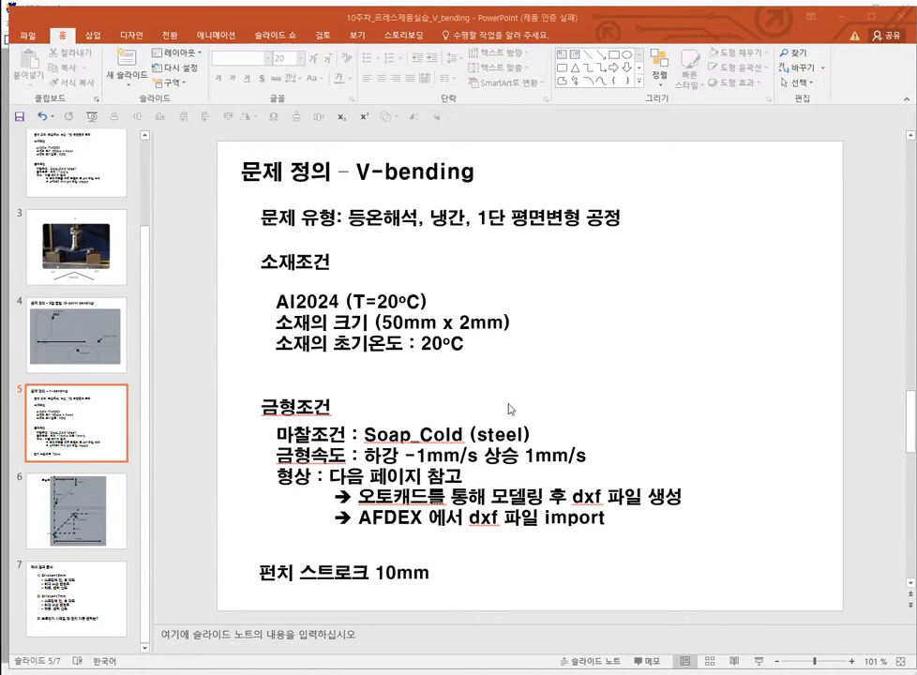
- Remove "상승 1mm/s" from the die speed line on slide 5, keeping the shape line on its own row
{"action": "left_click", "coordinate": [515, 443]}
{"action": "left_click_drag", "start_coordinate": [486, 457], "coordinate": [588, 457]}
{"action": "key", "text": "Delete"}
{"action": "key", "text": "Delete"}
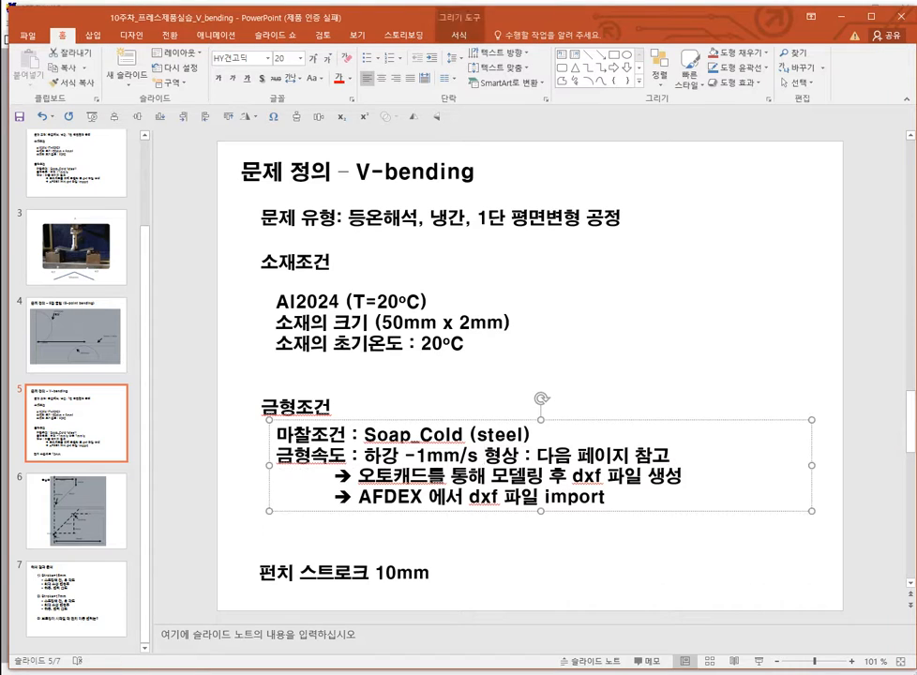
{"action": "key", "text": "Return"}
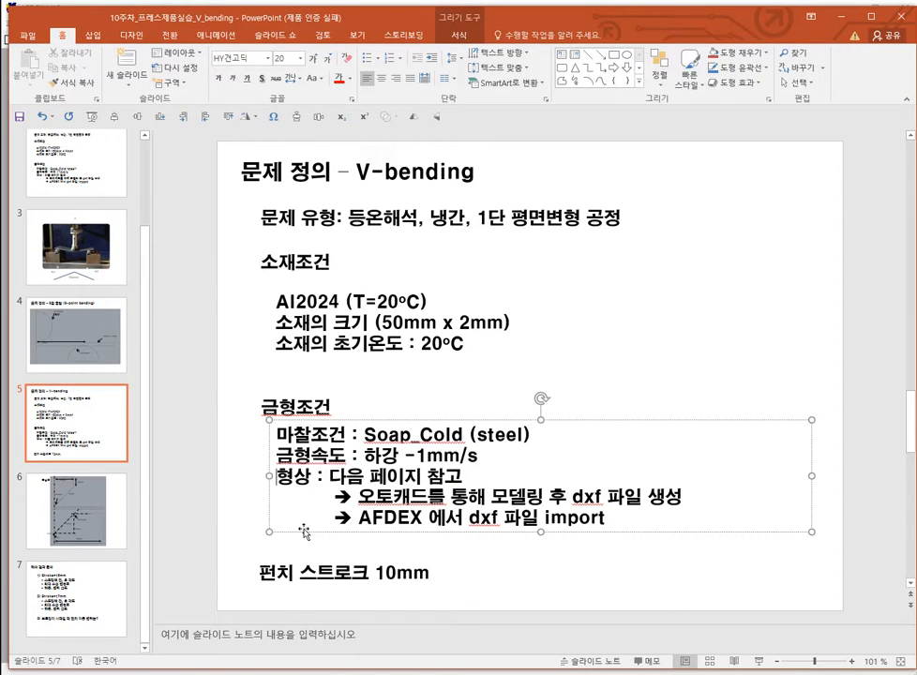
{"action": "left_click", "coordinate": [403, 580]}
{"action": "scroll", "coordinate": [406, 585], "scroll_direction": "down", "scroll_amount": 2}
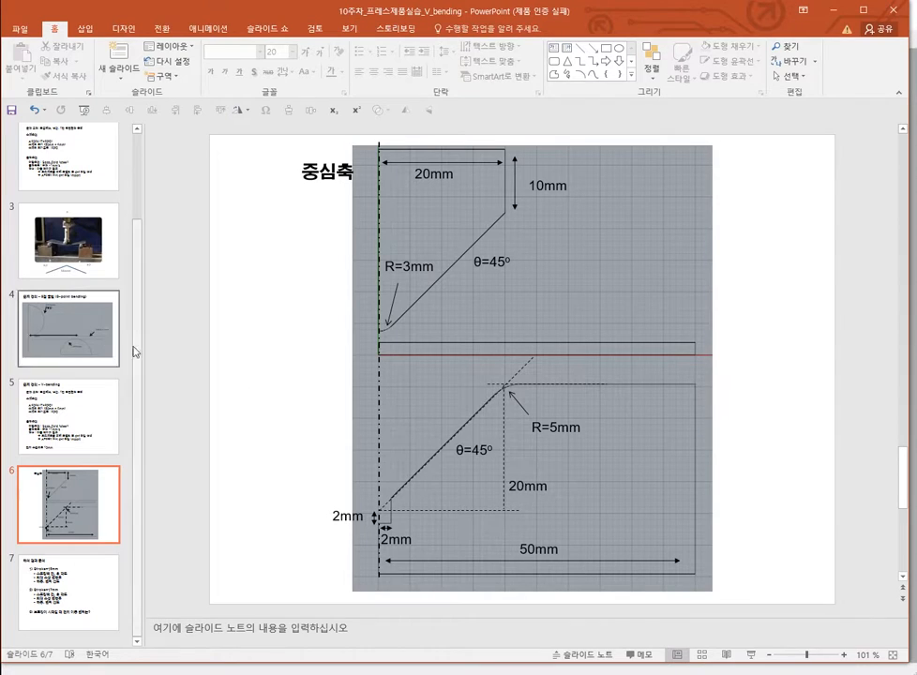
- Switch to AFDEX and create a new 판단조 process with cold forming, 2D plane strain, Newton units, flow analysis and elastoplastic deformation
{"action": "left_click", "coordinate": [835, 11]}
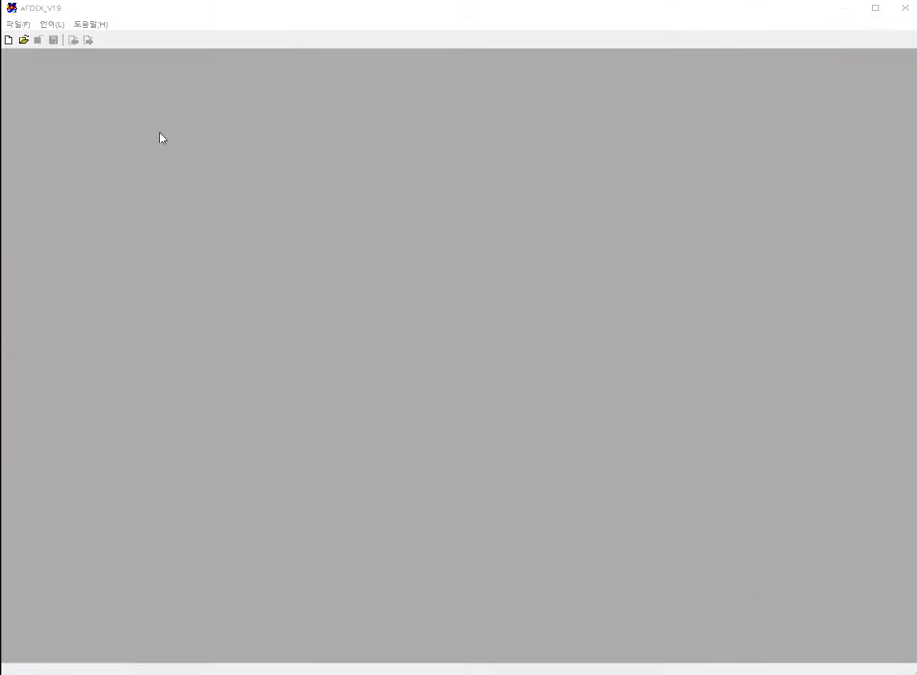
{"action": "left_click", "coordinate": [18, 24]}
{"action": "left_click", "coordinate": [28, 37]}
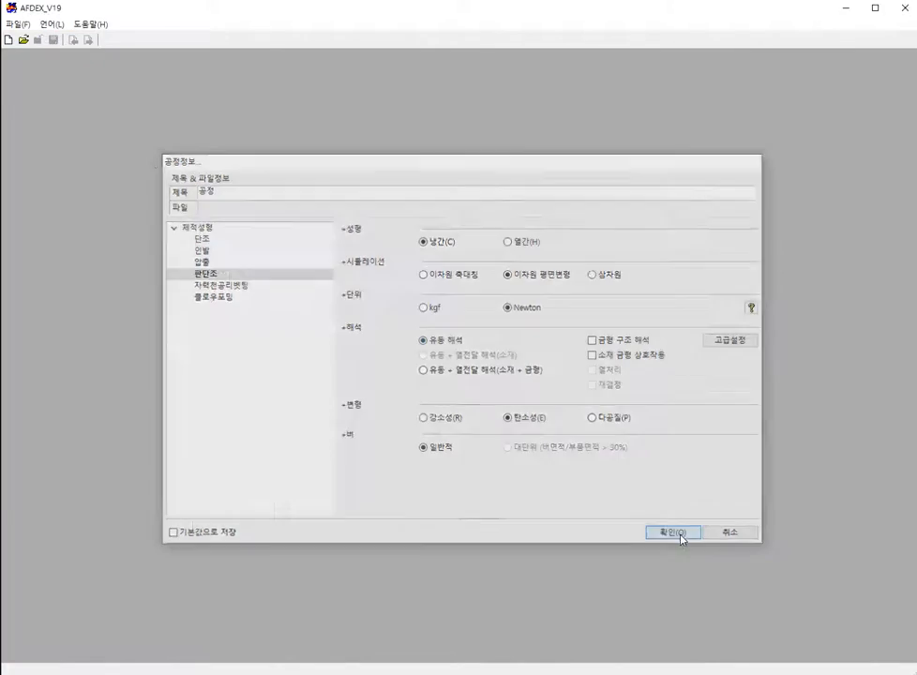
{"action": "left_click", "coordinate": [676, 534]}
- Import the V-bending3 DXF file as the workpiece and die models
{"action": "right_click", "coordinate": [229, 118]}
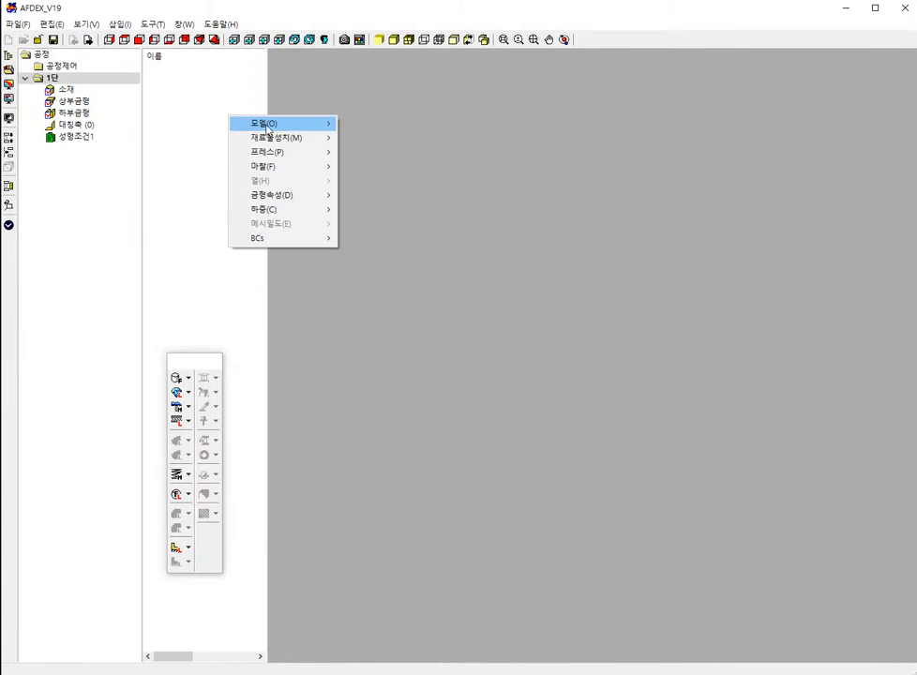
{"action": "mouse_move", "coordinate": [309, 123]}
{"action": "left_click", "coordinate": [406, 128]}
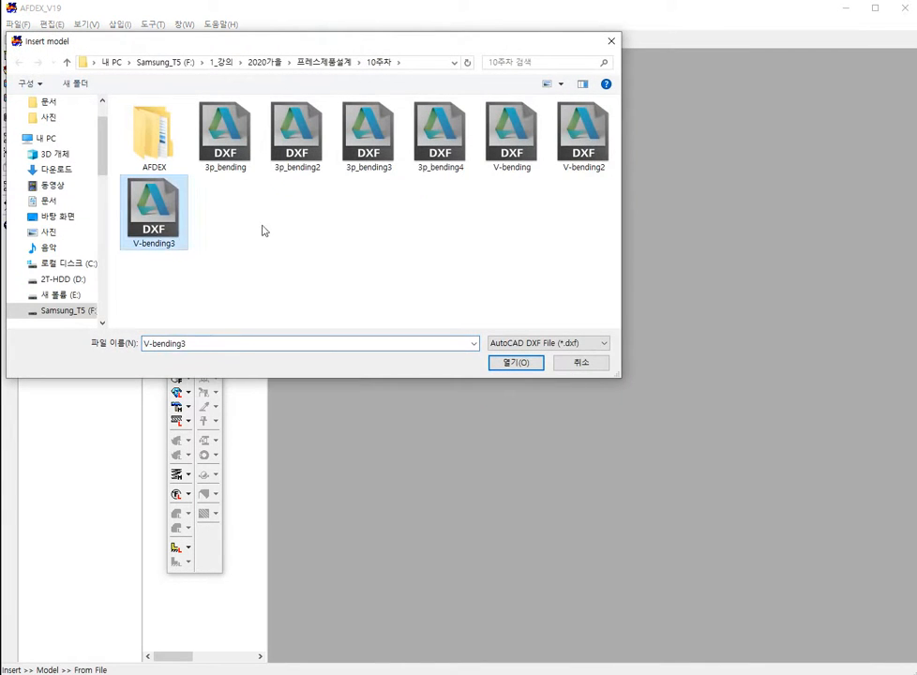
{"action": "left_click", "coordinate": [516, 362]}
{"action": "left_click", "coordinate": [491, 394]}
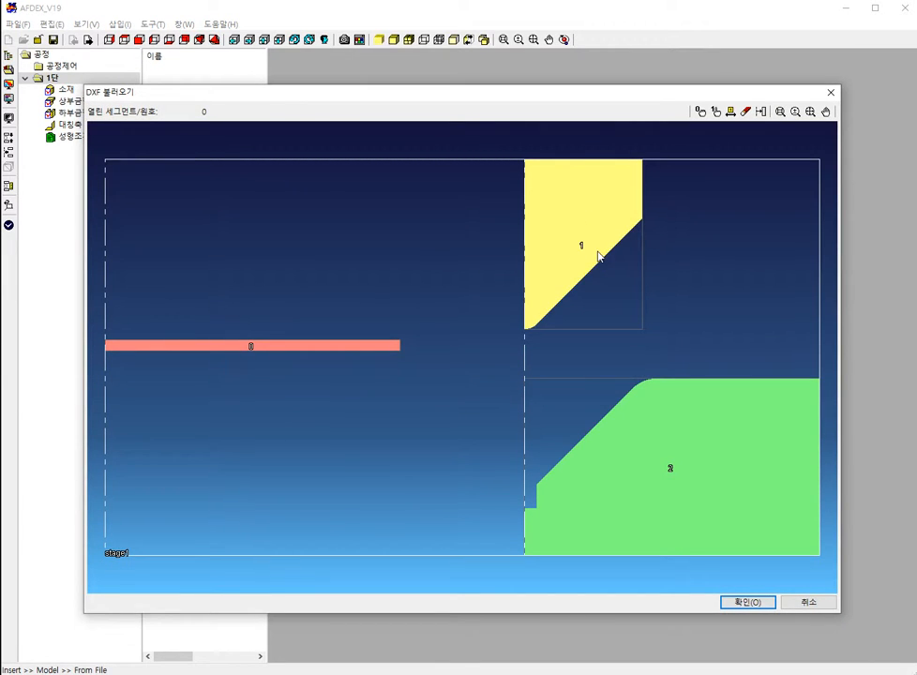
{"action": "left_click", "coordinate": [750, 604]}
- Auto-position the upper and lower dies against the workpiece along the +Y direction
{"action": "left_click", "coordinate": [430, 392]}
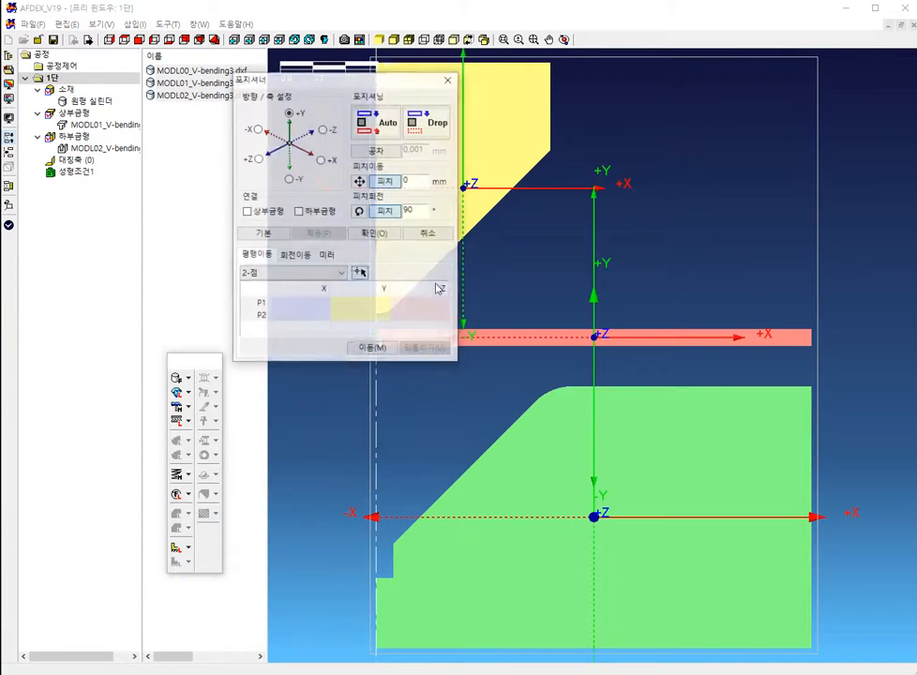
{"action": "left_click", "coordinate": [396, 138]}
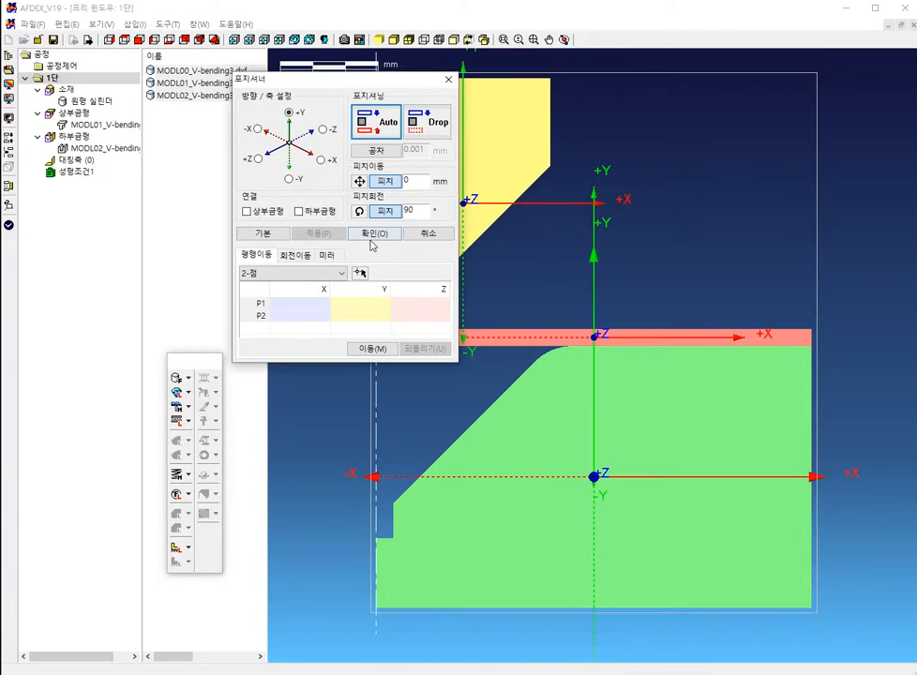
{"action": "left_click", "coordinate": [374, 233]}
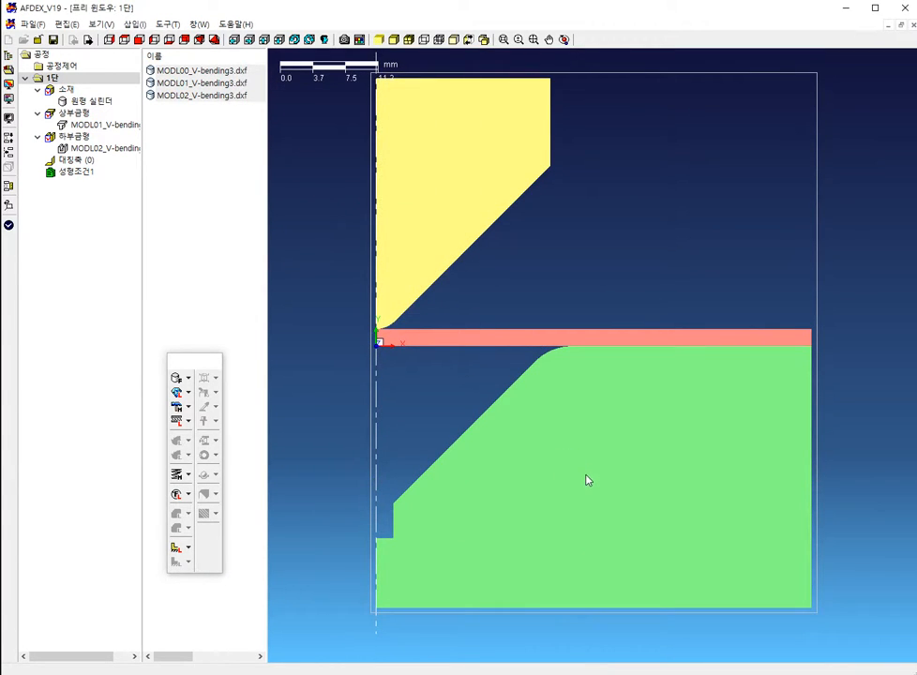
- Import AA_2024(T=20C)_M1 from the Aluminum material library and assign it to the workpiece
{"action": "right_click", "coordinate": [209, 137]}
{"action": "mouse_move", "coordinate": [271, 159]}
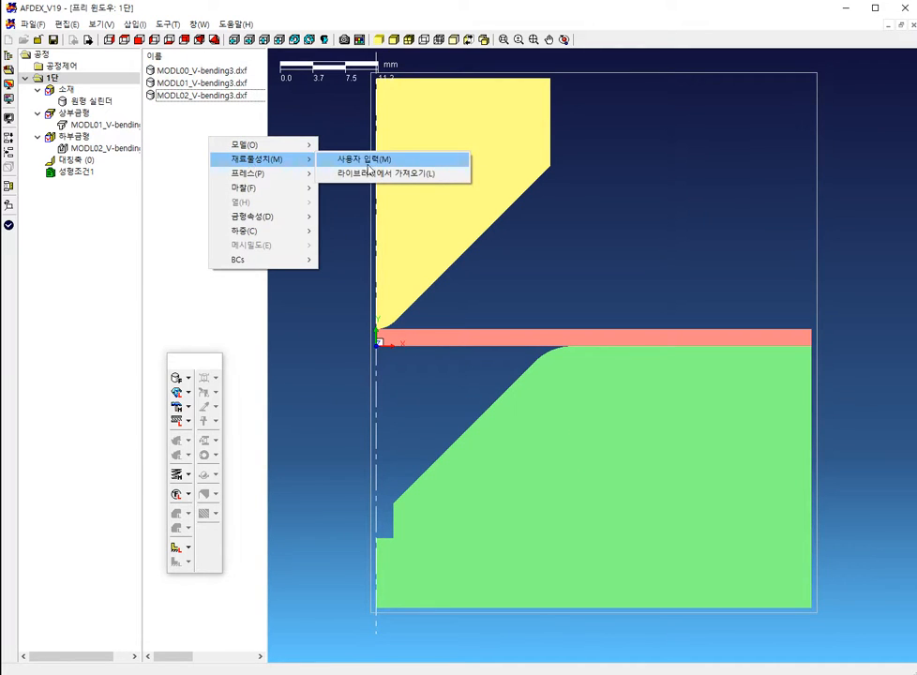
{"action": "left_click", "coordinate": [378, 175]}
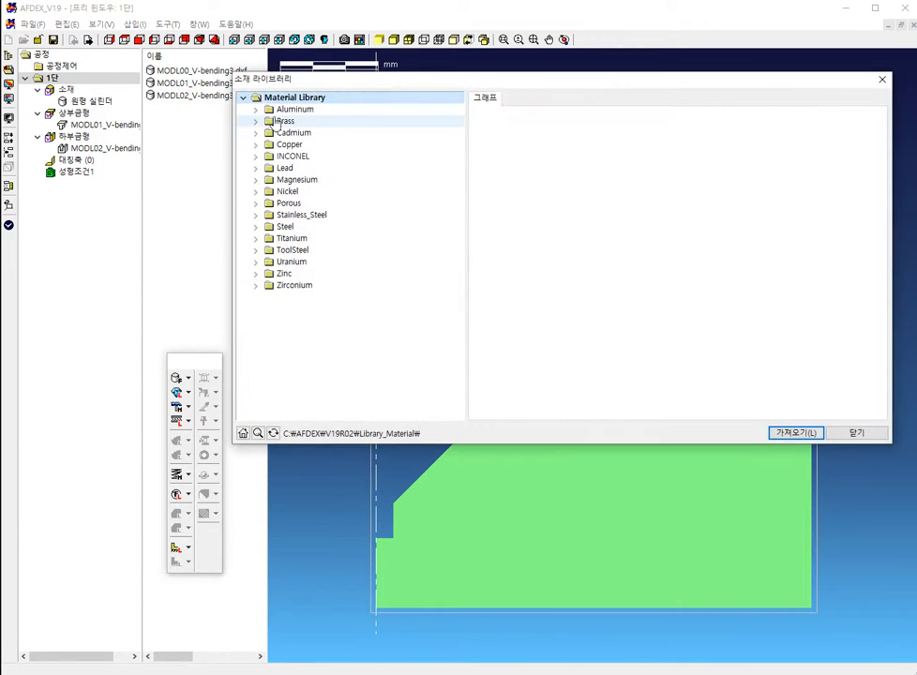
{"action": "left_click", "coordinate": [262, 116]}
{"action": "scroll", "coordinate": [368, 359], "scroll_direction": "down", "scroll_amount": 6}
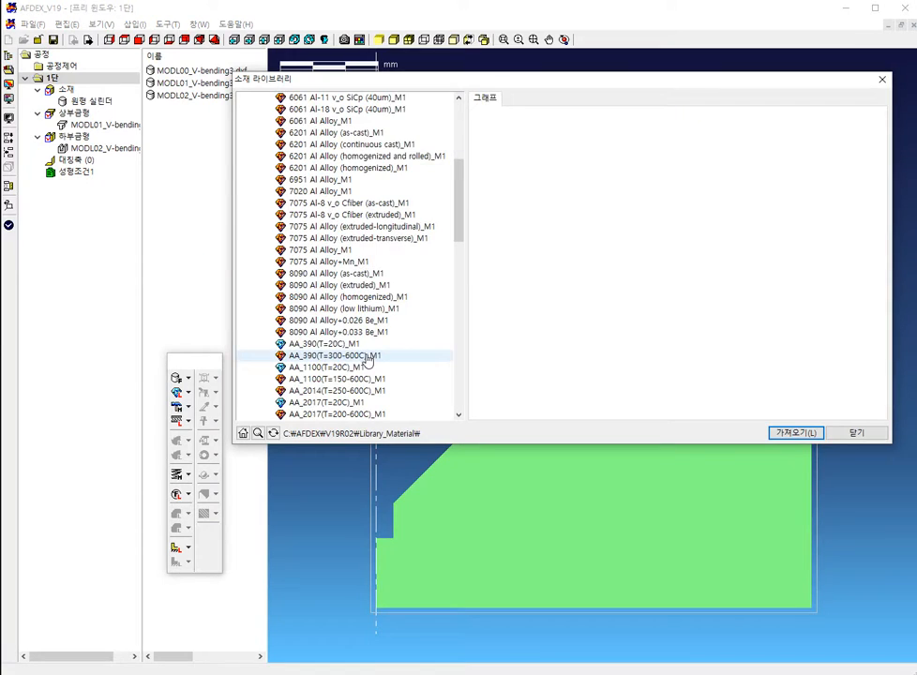
{"action": "scroll", "coordinate": [368, 359], "scroll_direction": "down", "scroll_amount": 1}
{"action": "left_click", "coordinate": [379, 390]}
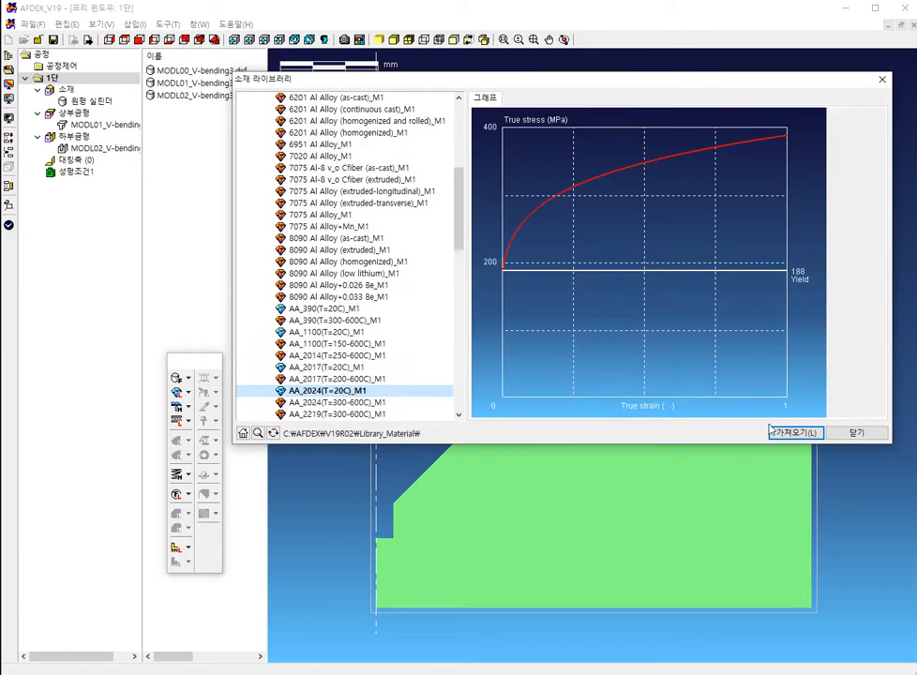
{"action": "left_click", "coordinate": [797, 433]}
{"action": "left_click", "coordinate": [856, 432]}
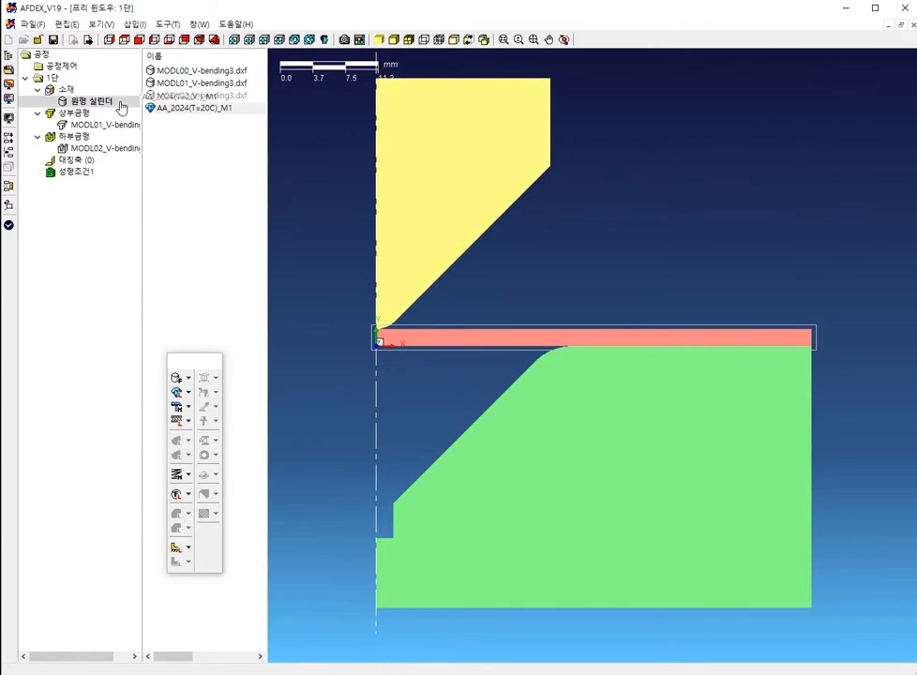
{"action": "left_click_drag", "start_coordinate": [121, 108], "coordinate": [119, 105]}
- Create a stationary table-motion press with velocity (0, 0, 0) and assign it to the lower die
{"action": "right_click", "coordinate": [201, 156]}
{"action": "mouse_move", "coordinate": [255, 191]}
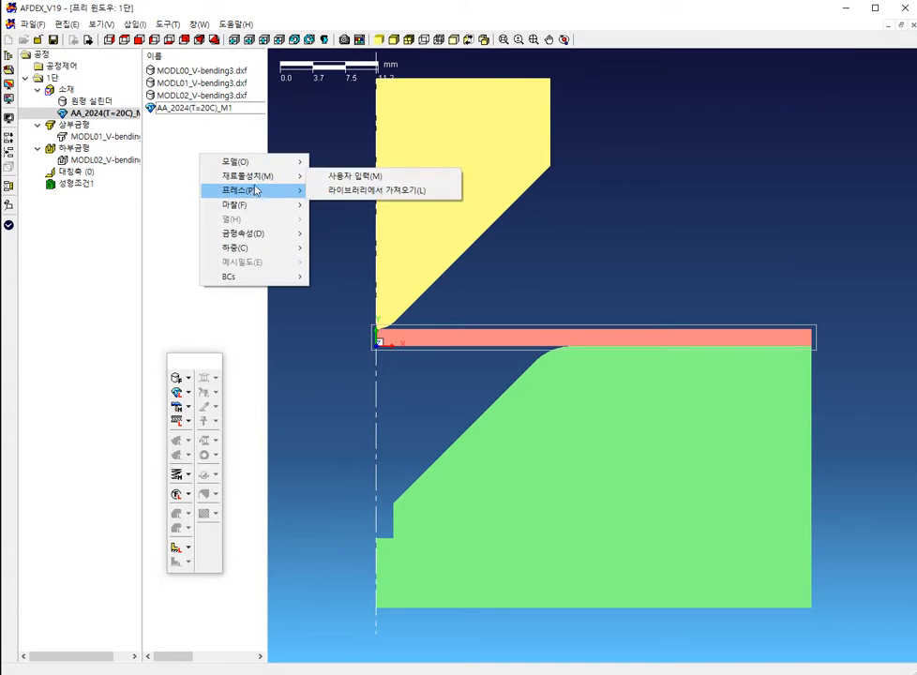
{"action": "left_click", "coordinate": [356, 176]}
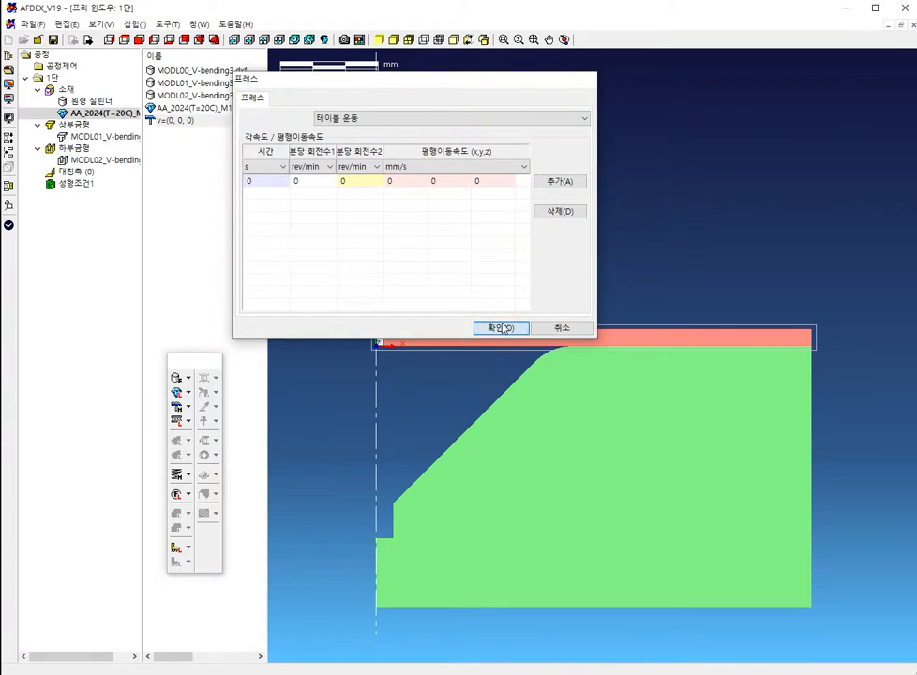
{"action": "left_click", "coordinate": [504, 328]}
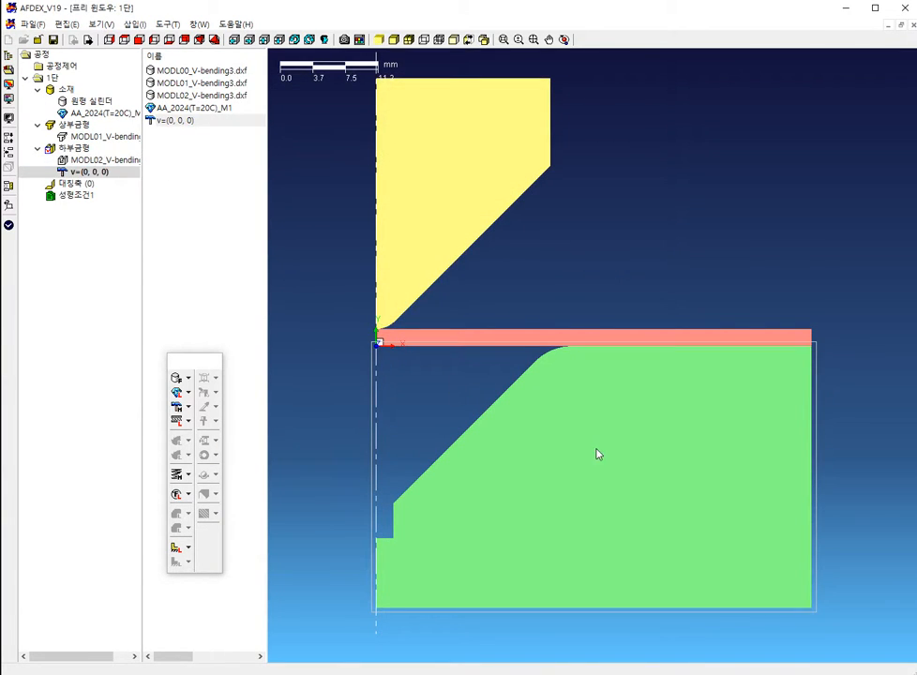
- Create a table-motion press with a Y velocity of -1 mm/s at 0 s and 10 s, and assign it to the upper die
{"action": "right_click", "coordinate": [205, 184]}
{"action": "mouse_move", "coordinate": [281, 218]}
{"action": "left_click", "coordinate": [350, 218]}
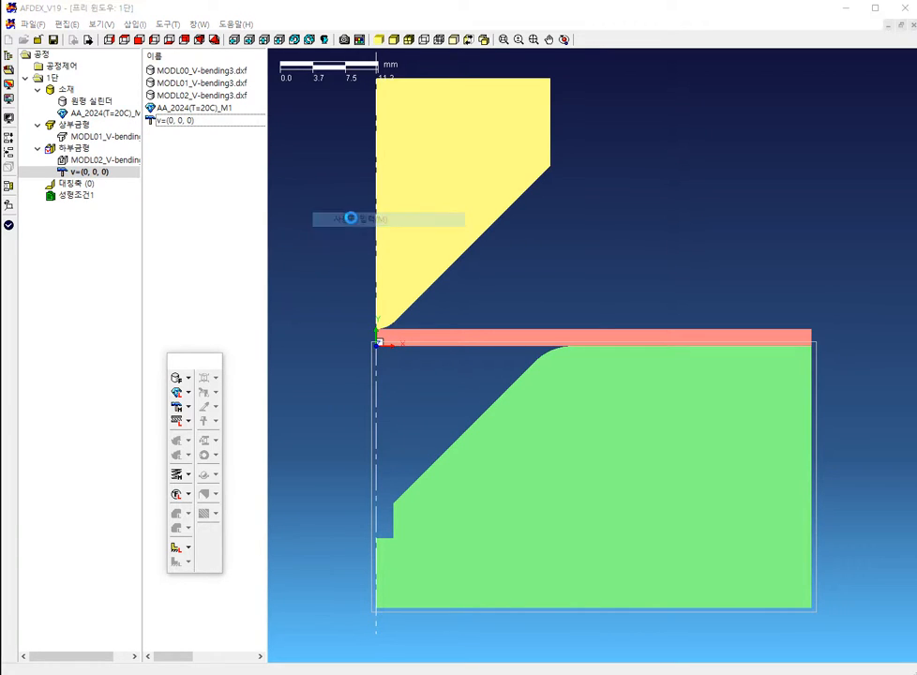
{"action": "left_click", "coordinate": [447, 181]}
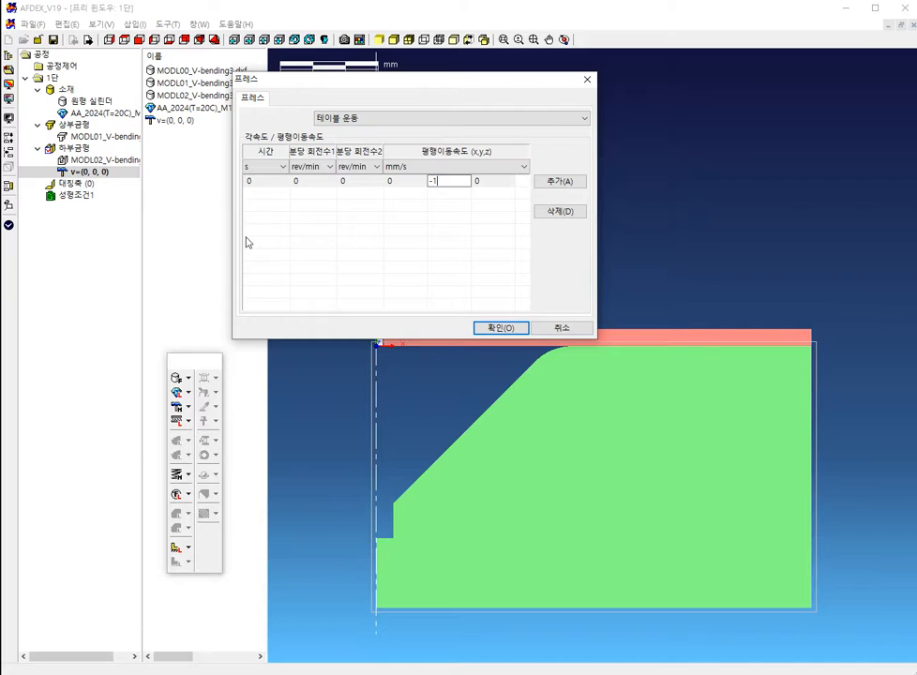
{"action": "left_click", "coordinate": [263, 203]}
{"action": "left_click", "coordinate": [540, 183]}
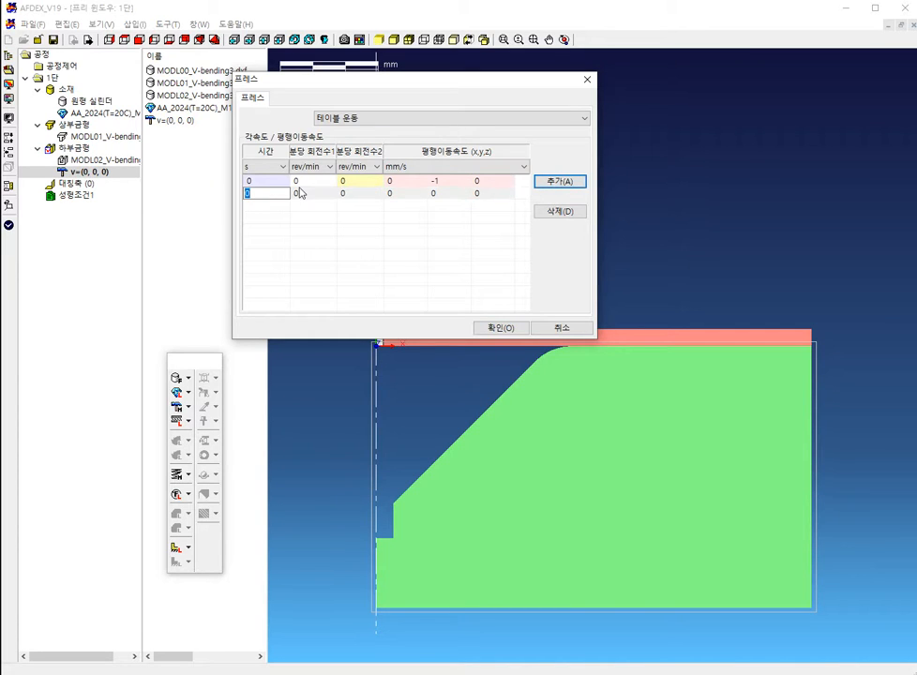
{"action": "type", "text": "10"}
{"action": "left_click", "coordinate": [450, 194]}
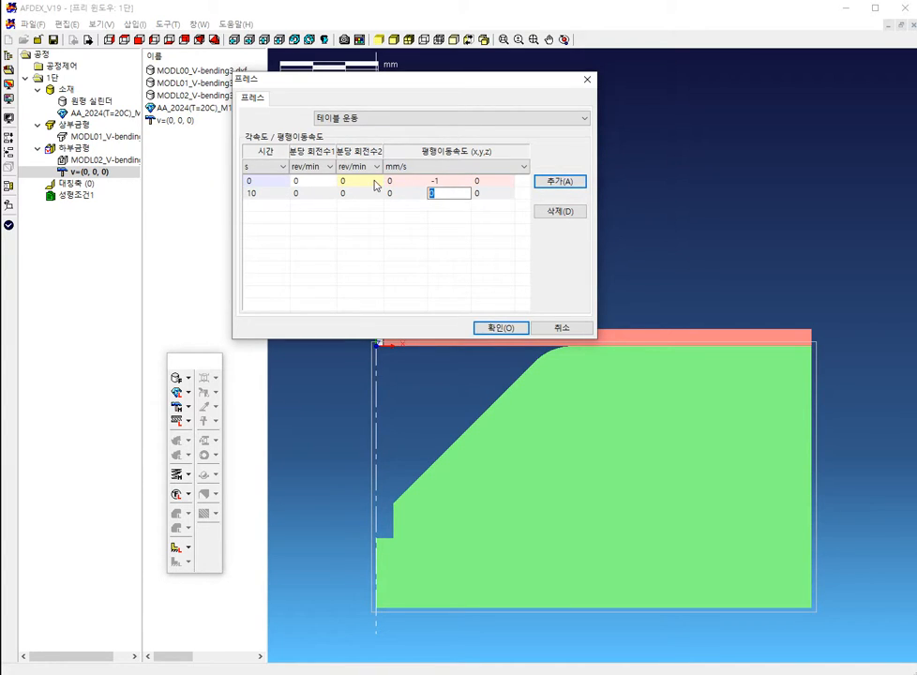
{"action": "type", "text": "-1"}
{"action": "left_click", "coordinate": [501, 327]}
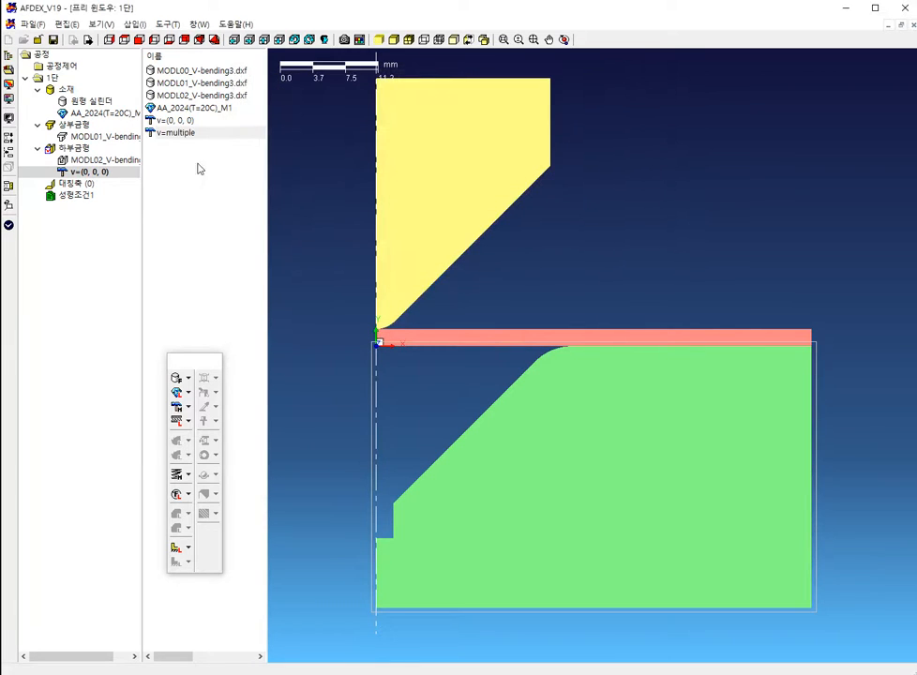
{"action": "left_click_drag", "start_coordinate": [185, 137], "coordinate": [93, 136]}
- Import the Soap_Cold(Steel) friction condition from the library and assign it to the lower die
{"action": "right_click", "coordinate": [207, 171]}
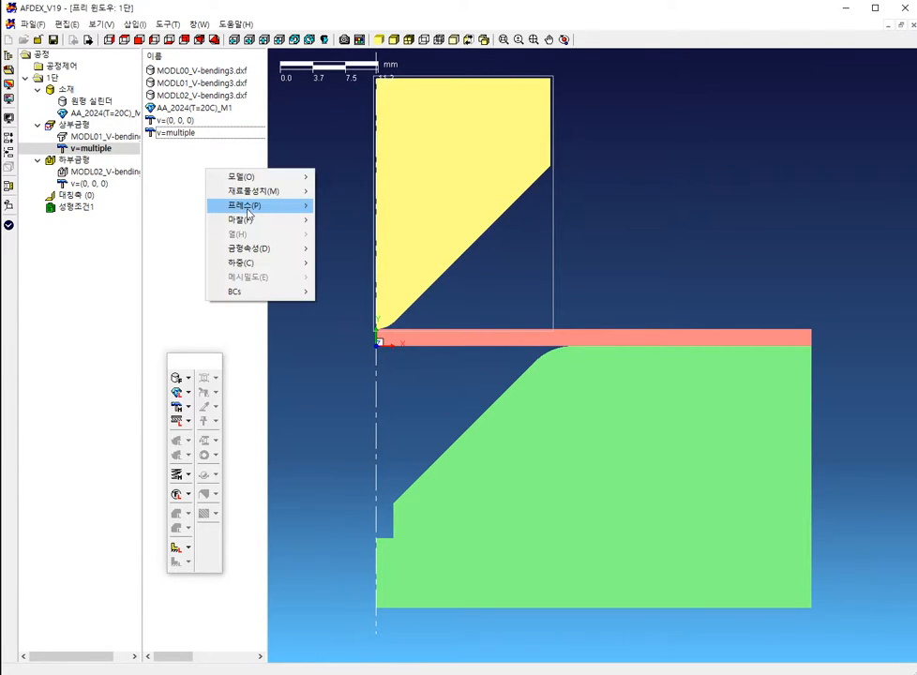
{"action": "mouse_move", "coordinate": [281, 219]}
{"action": "left_click", "coordinate": [356, 234]}
{"action": "left_click", "coordinate": [315, 390]}
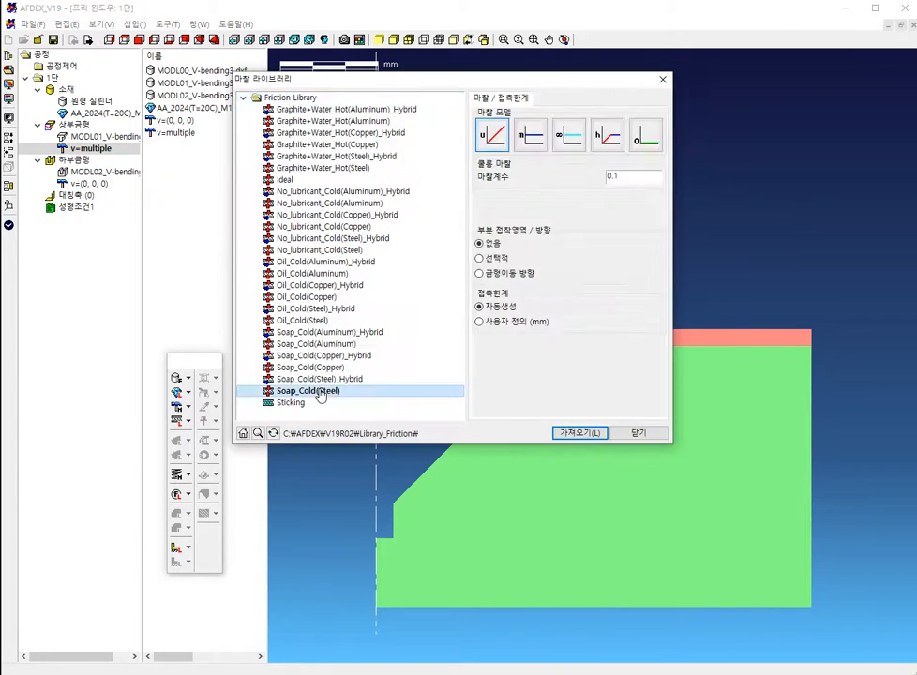
{"action": "left_click", "coordinate": [570, 441]}
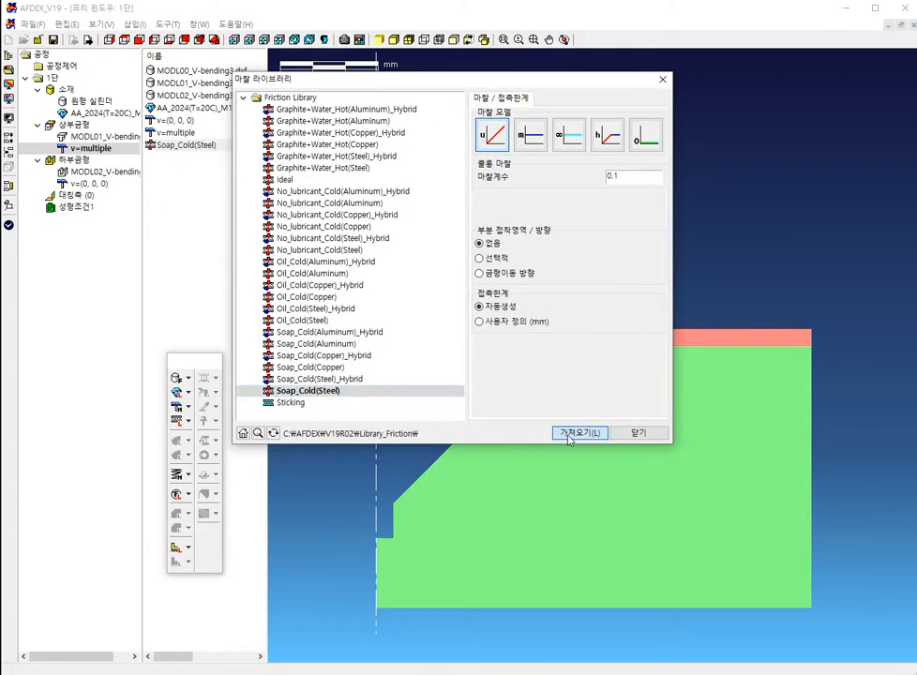
{"action": "left_click", "coordinate": [639, 432]}
{"action": "left_click_drag", "start_coordinate": [188, 145], "coordinate": [123, 179]}
{"action": "right_click", "coordinate": [202, 170]}
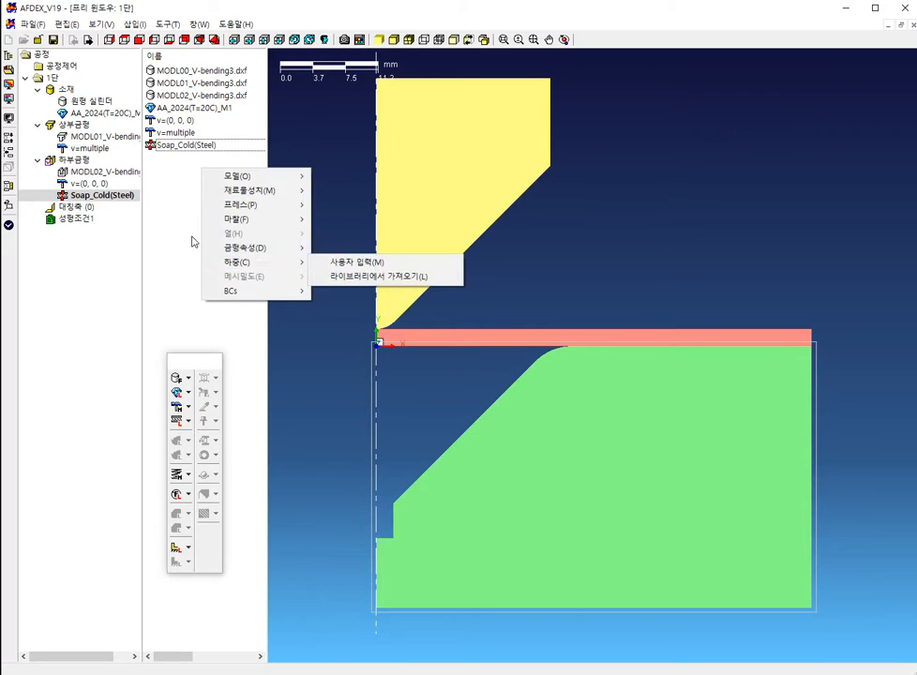
{"action": "left_click", "coordinate": [319, 145]}
{"action": "right_click", "coordinate": [210, 181]}
{"action": "mouse_move", "coordinate": [242, 303]}
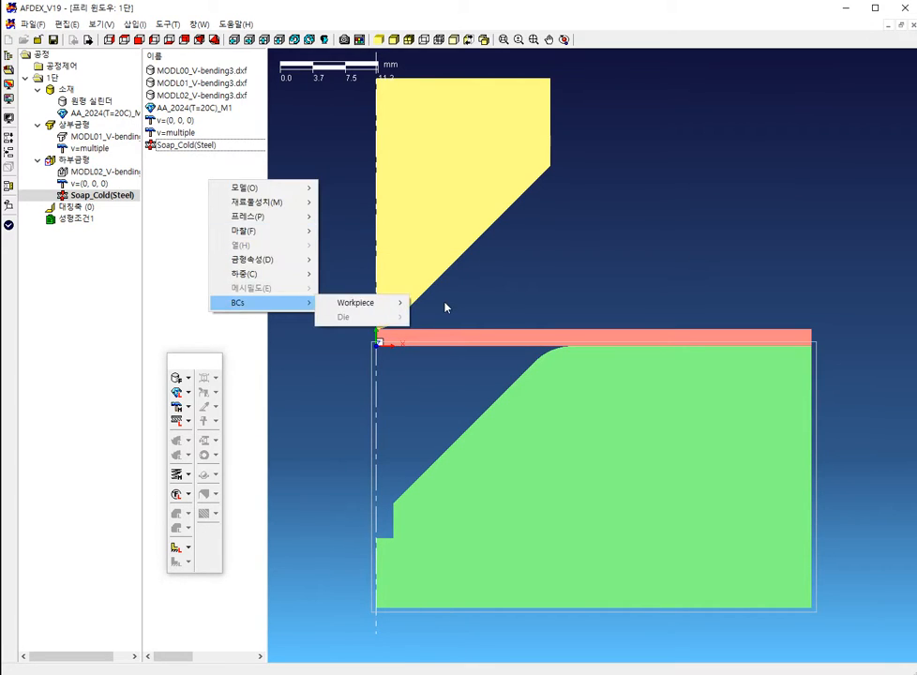
{"action": "mouse_move", "coordinate": [385, 308]}
{"action": "left_click", "coordinate": [459, 317]}
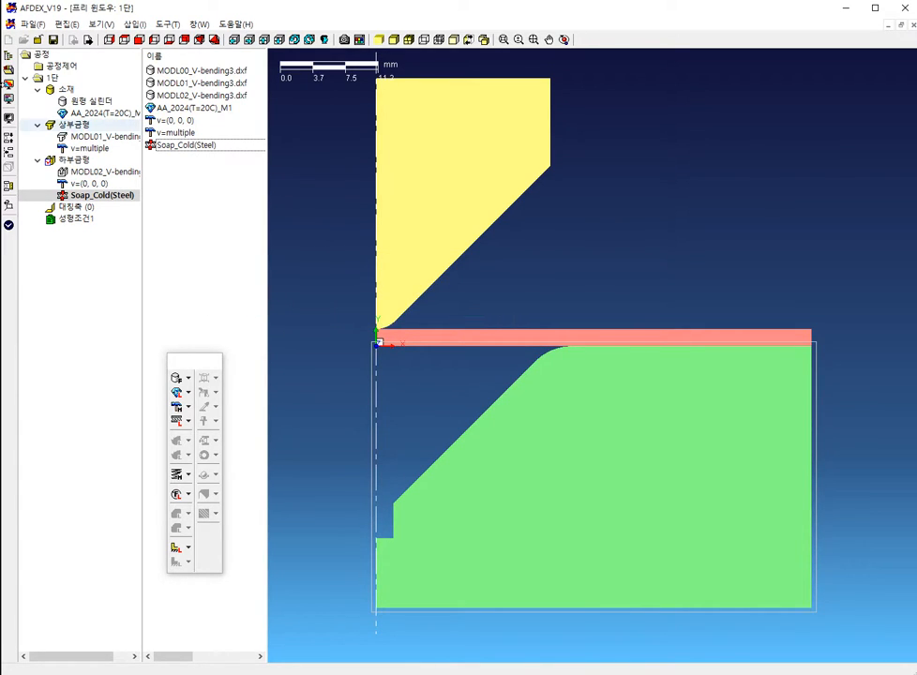
- Set the end condition of 성형조건1 to time with a value of 10 s
{"action": "left_click", "coordinate": [75, 218]}
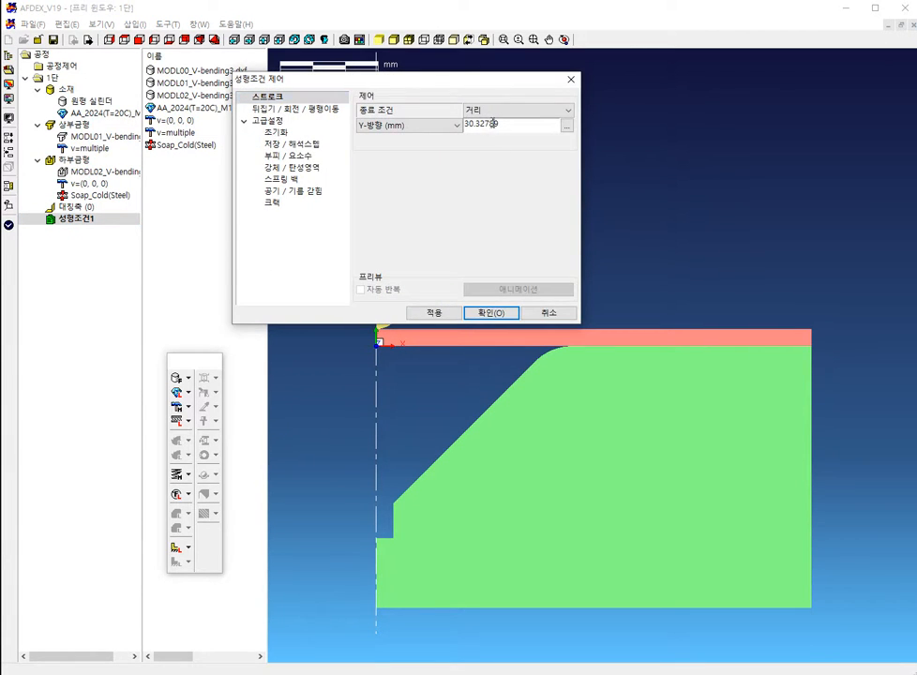
{"action": "left_click", "coordinate": [494, 110]}
{"action": "left_click", "coordinate": [492, 130]}
{"action": "left_click", "coordinate": [520, 124]}
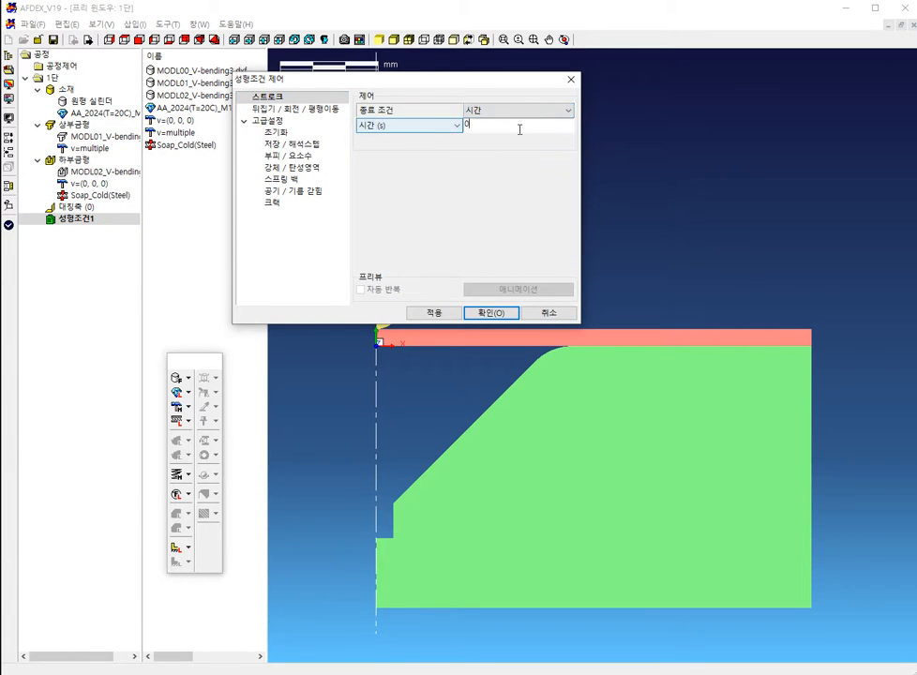
{"action": "type", "text": "10"}
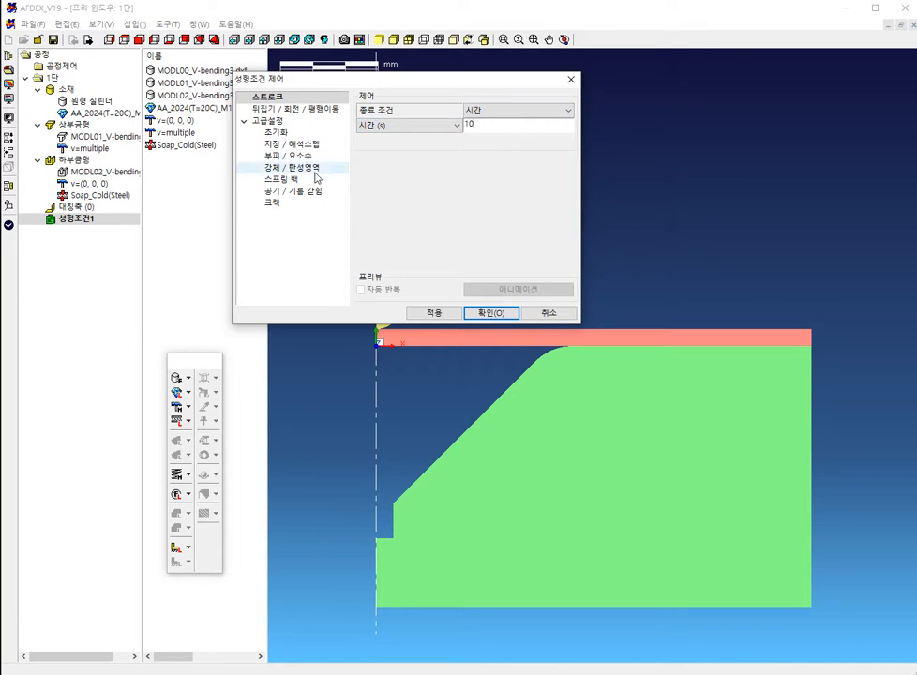
- Enable springback analysis (스프링 백 해석) in the forming condition's advanced settings and apply it
{"action": "left_click", "coordinate": [337, 179]}
{"action": "left_click", "coordinate": [486, 98]}
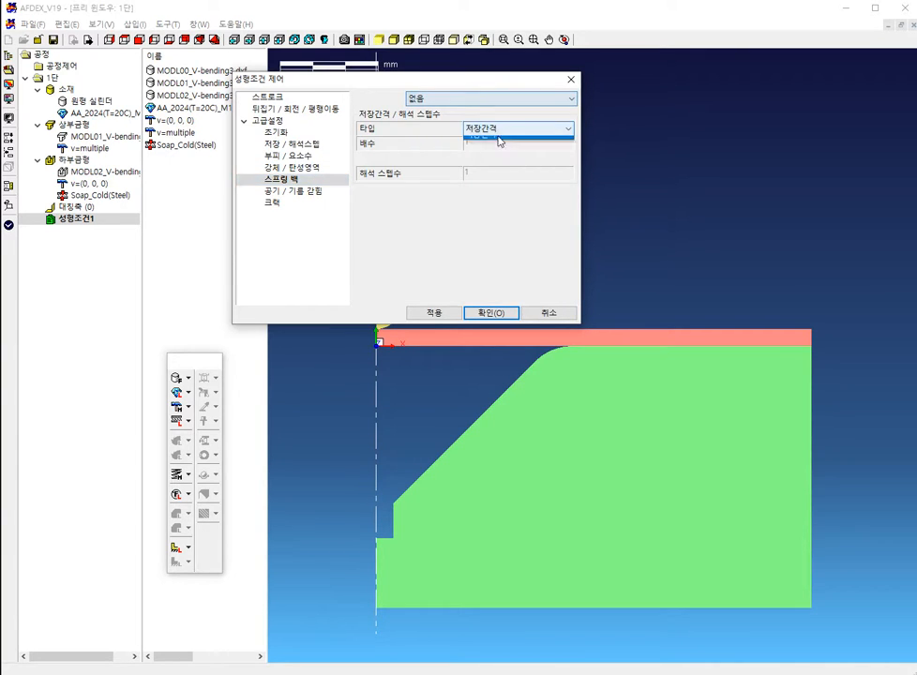
{"action": "left_click", "coordinate": [455, 102]}
{"action": "left_click", "coordinate": [457, 97]}
{"action": "left_click", "coordinate": [497, 118]}
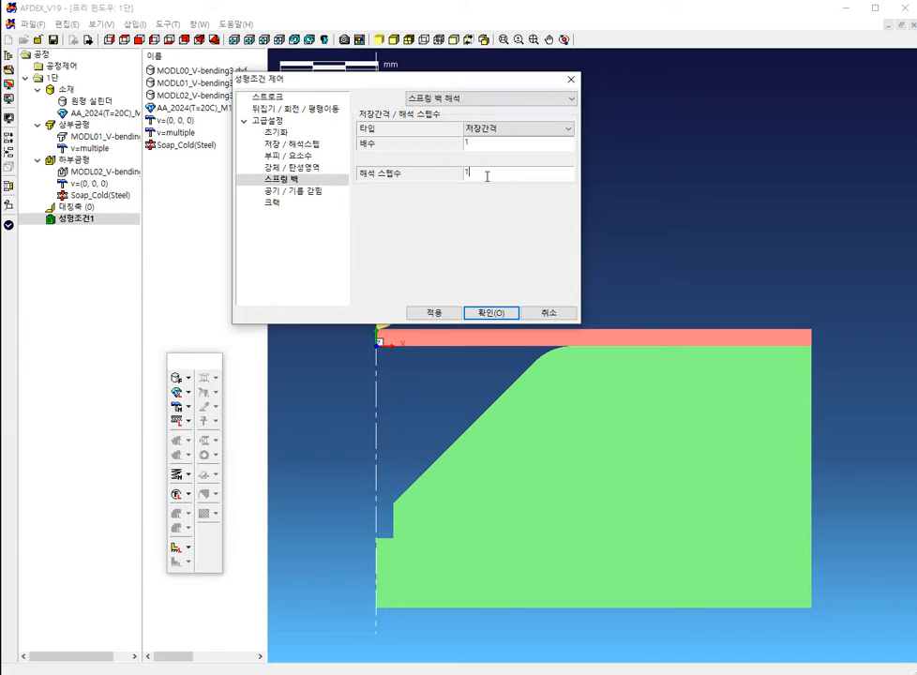
{"action": "left_click", "coordinate": [491, 312]}
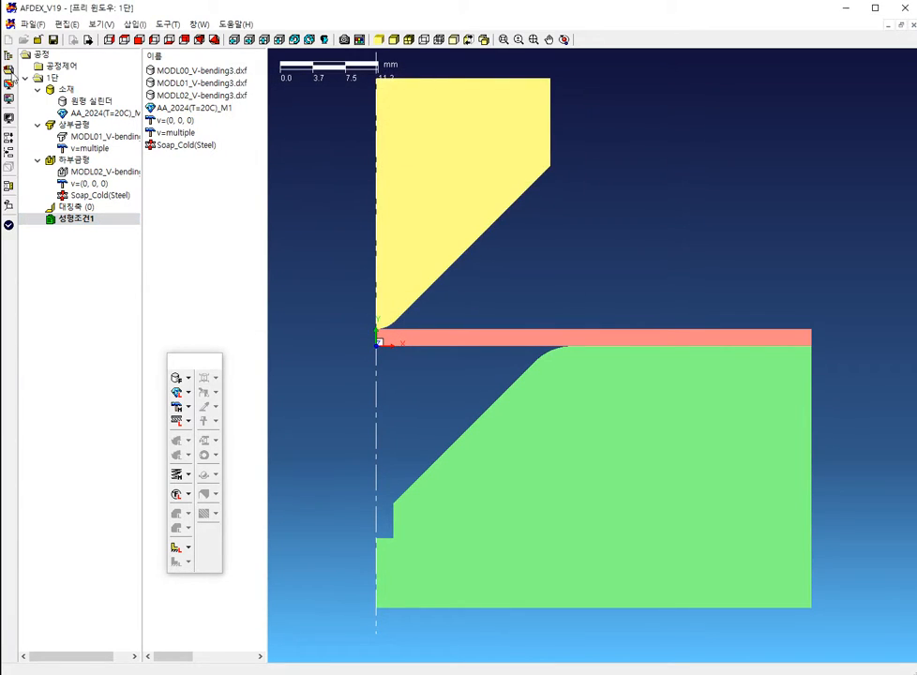
- Set the remeshing method in the process control settings to none (없음)
{"action": "double_click", "coordinate": [62, 65]}
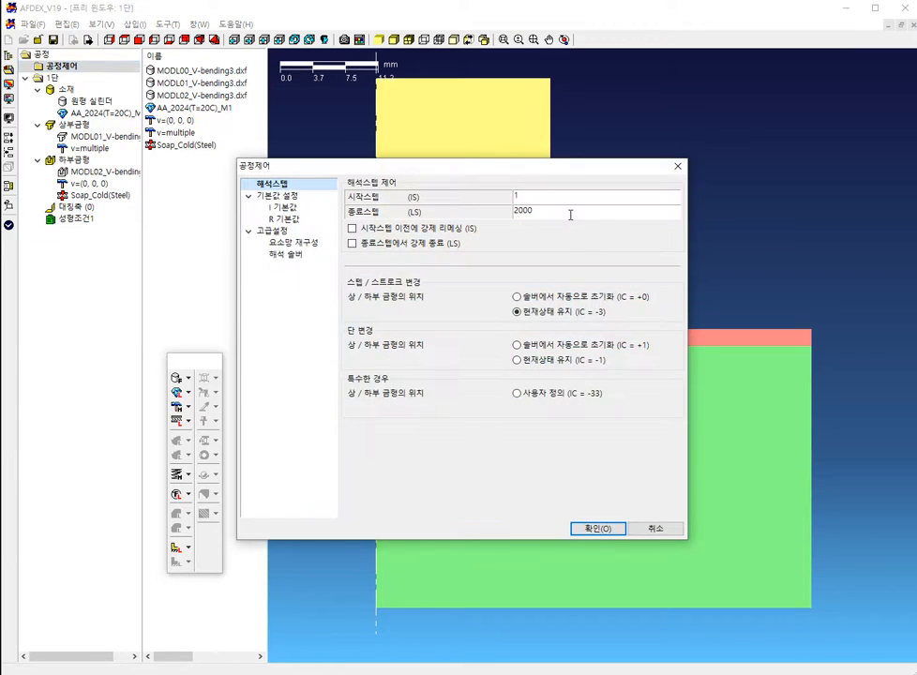
{"action": "left_click", "coordinate": [294, 243]}
{"action": "left_click", "coordinate": [581, 185]}
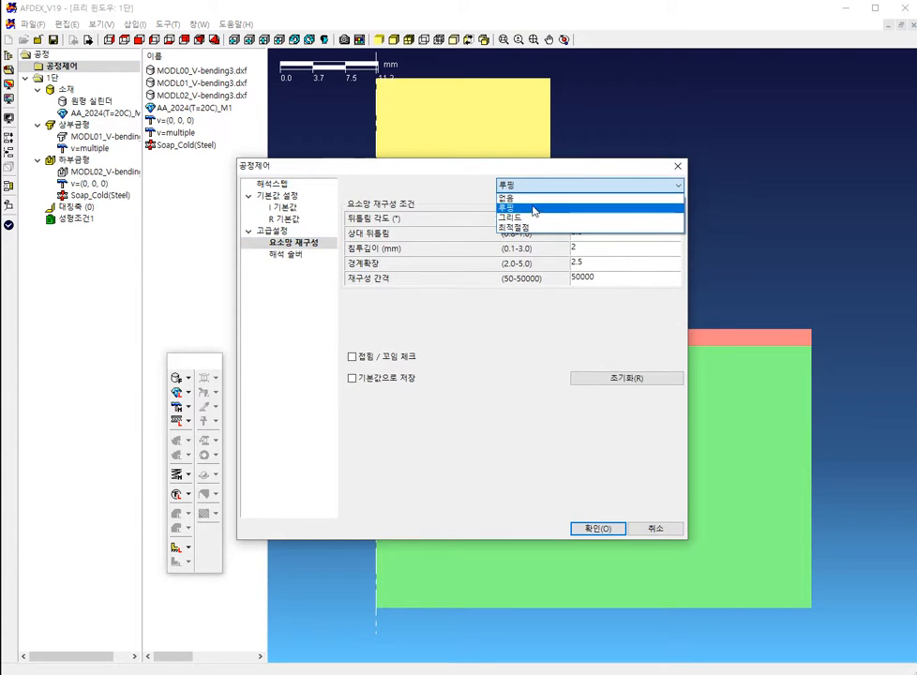
{"action": "left_click", "coordinate": [538, 205]}
{"action": "left_click", "coordinate": [538, 185]}
{"action": "left_click", "coordinate": [524, 199]}
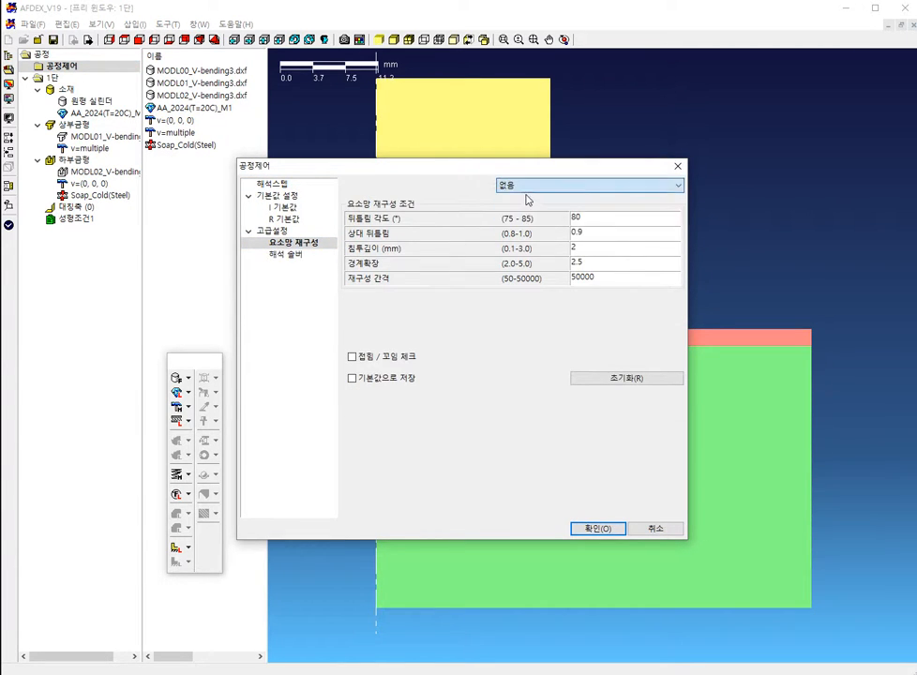
{"action": "left_click", "coordinate": [582, 528]}
- Open the automatic mesh settings of the workpiece and confirm its grid definition
{"action": "left_click", "coordinate": [83, 100]}
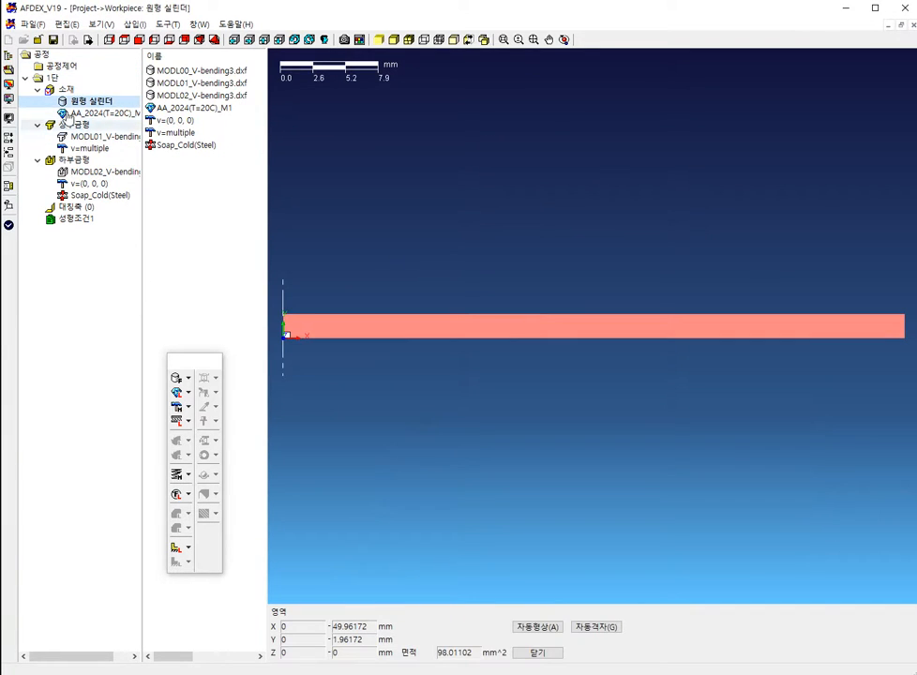
{"action": "left_click", "coordinate": [596, 626]}
{"action": "left_click", "coordinate": [349, 99]}
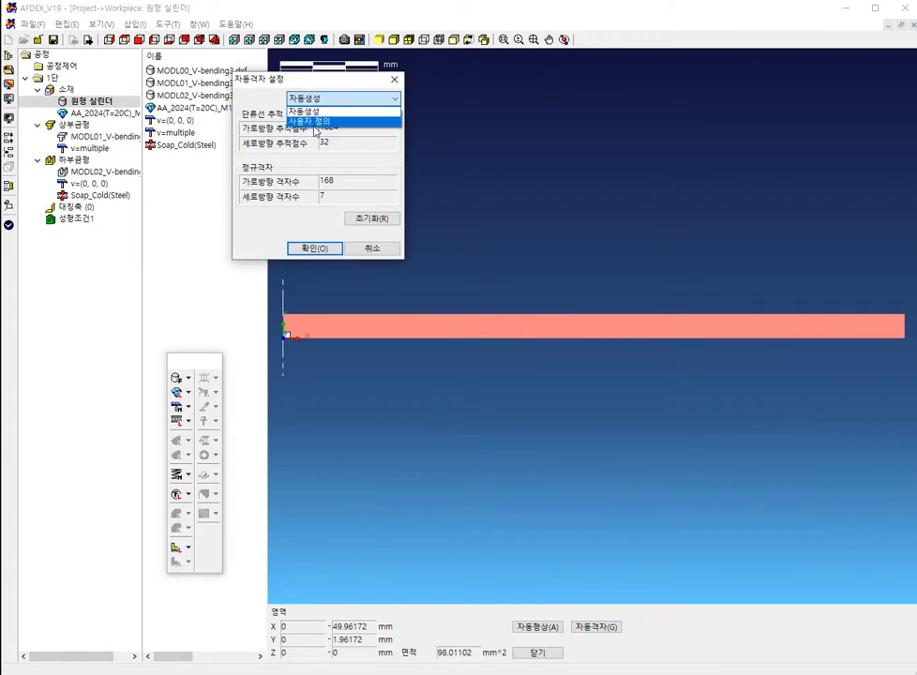
{"action": "left_click", "coordinate": [345, 115]}
{"action": "left_click", "coordinate": [313, 250]}
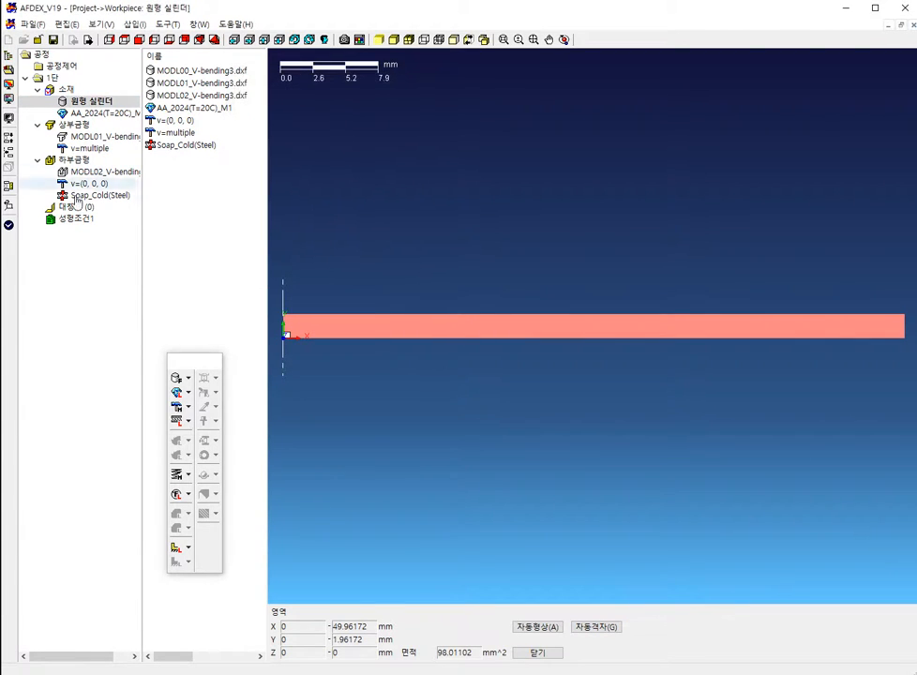
- Check the simulation data for errors and start the analysis run
{"action": "left_click", "coordinate": [8, 172]}
{"action": "left_click", "coordinate": [448, 413]}
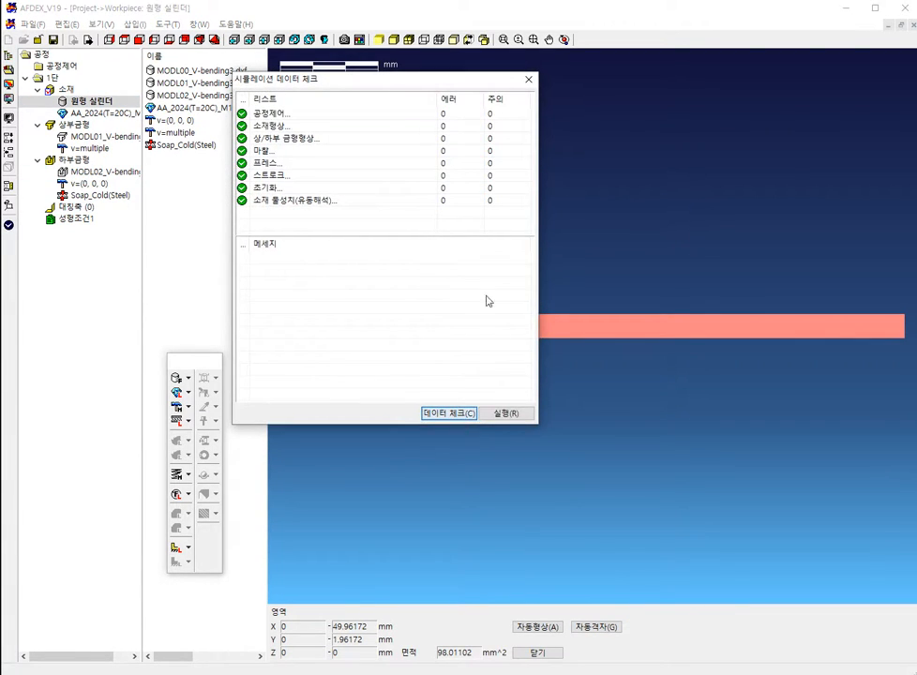
{"action": "left_click", "coordinate": [510, 413]}
- Create a folder named V-bending inside the AFDEX folder for the simulation files
{"action": "right_click", "coordinate": [221, 208]}
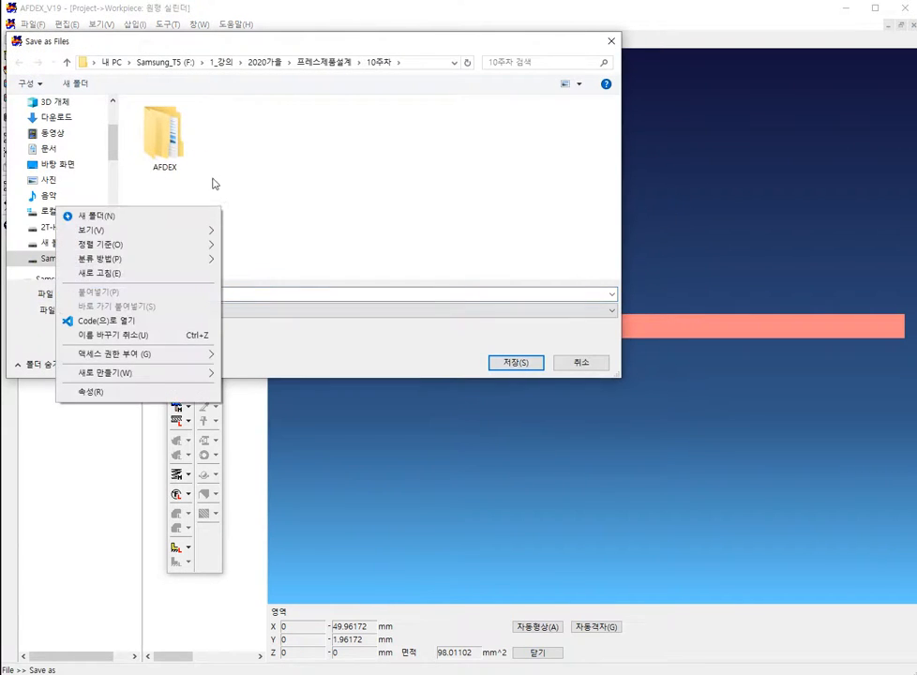
{"action": "left_click", "coordinate": [170, 130]}
{"action": "double_click", "coordinate": [170, 130]}
{"action": "right_click", "coordinate": [190, 192]}
{"action": "left_click", "coordinate": [191, 192]}
{"action": "type", "text": "V"}
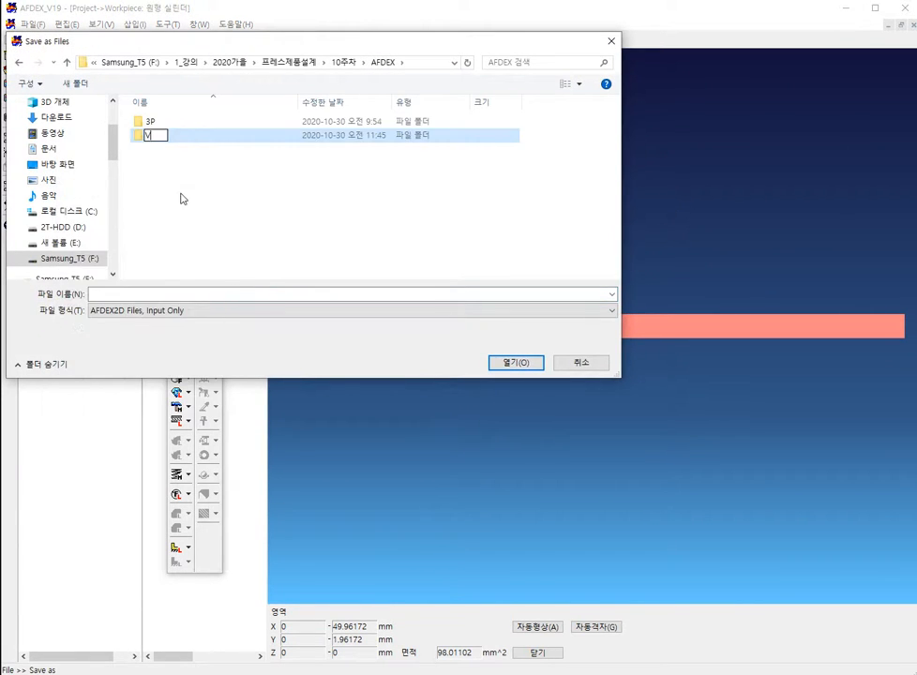
{"action": "type", "text": "-bending"}
{"action": "key", "text": "Return"}
- Save the simulation input as V_bending in the V-bending folder and move the solver console aside
{"action": "key", "text": "Return"}
{"action": "left_click", "coordinate": [146, 291]}
{"action": "type", "text": "V"}
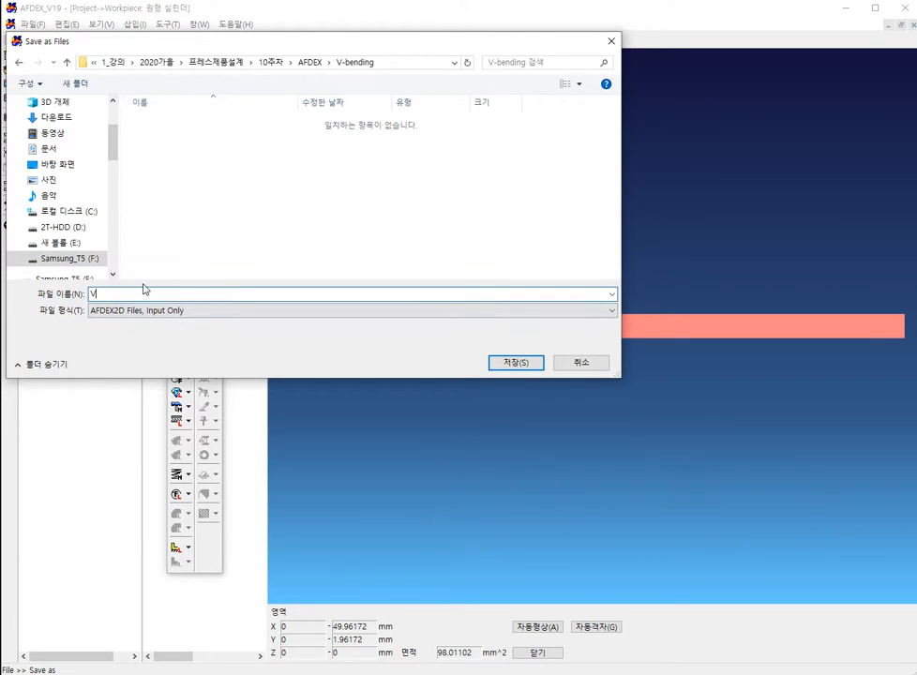
{"action": "type", "text": "_bending"}
{"action": "key", "text": "Return"}
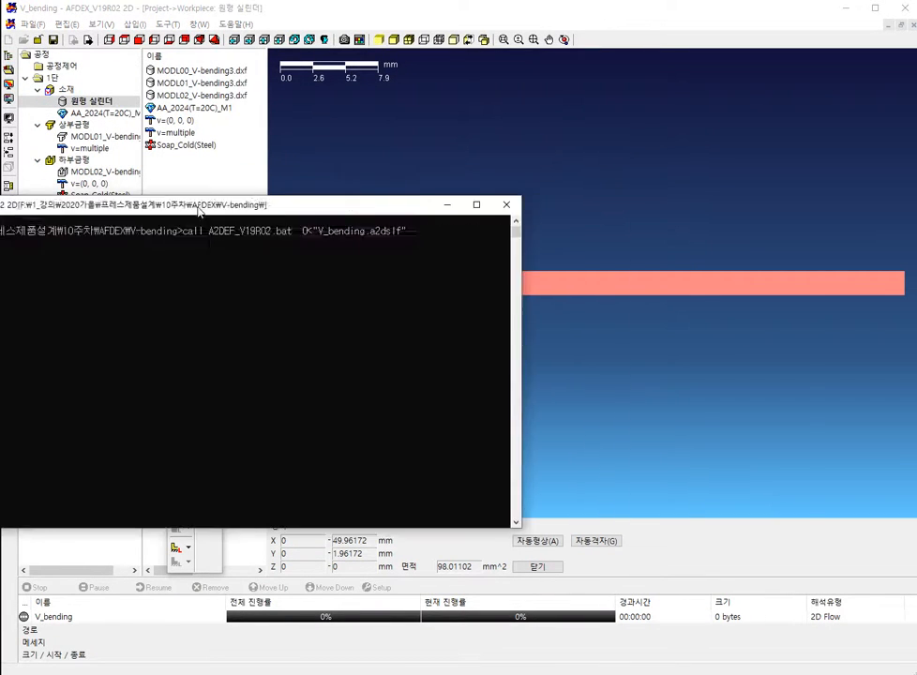
{"action": "left_click_drag", "start_coordinate": [191, 209], "coordinate": [559, 187]}
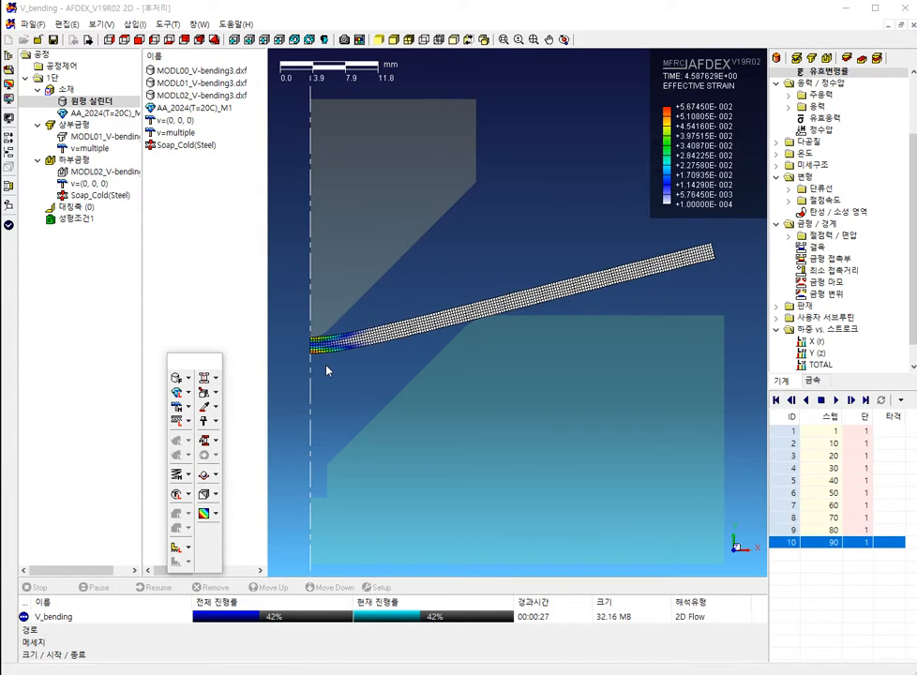
- Display the XX (rr) stress component on the deformed workpiece instead of the effective strain
{"action": "scroll", "coordinate": [318, 362], "scroll_direction": "up", "scroll_amount": 5}
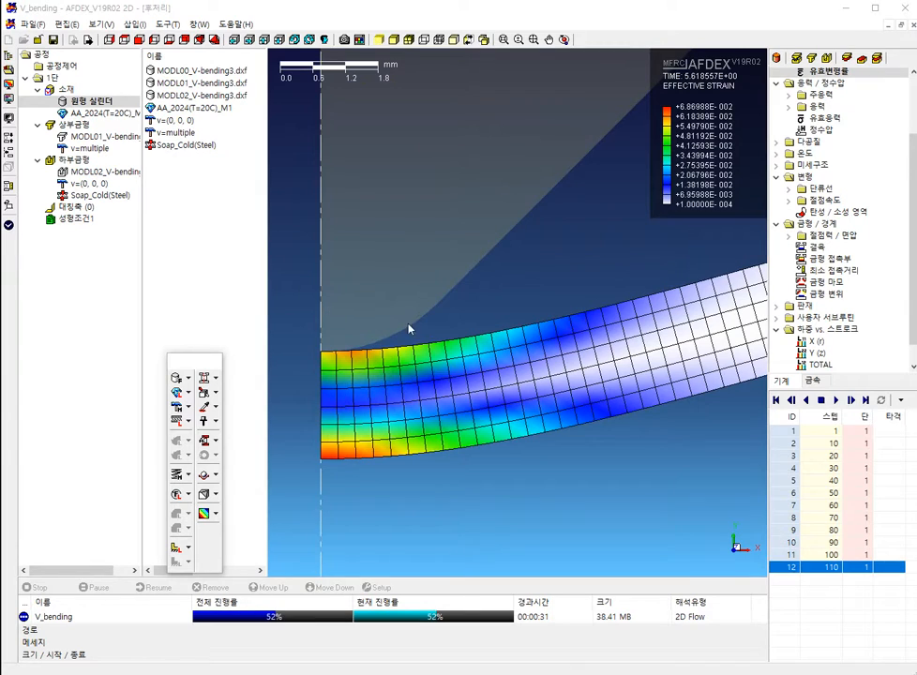
{"action": "left_click", "coordinate": [789, 106]}
{"action": "left_click", "coordinate": [832, 118]}
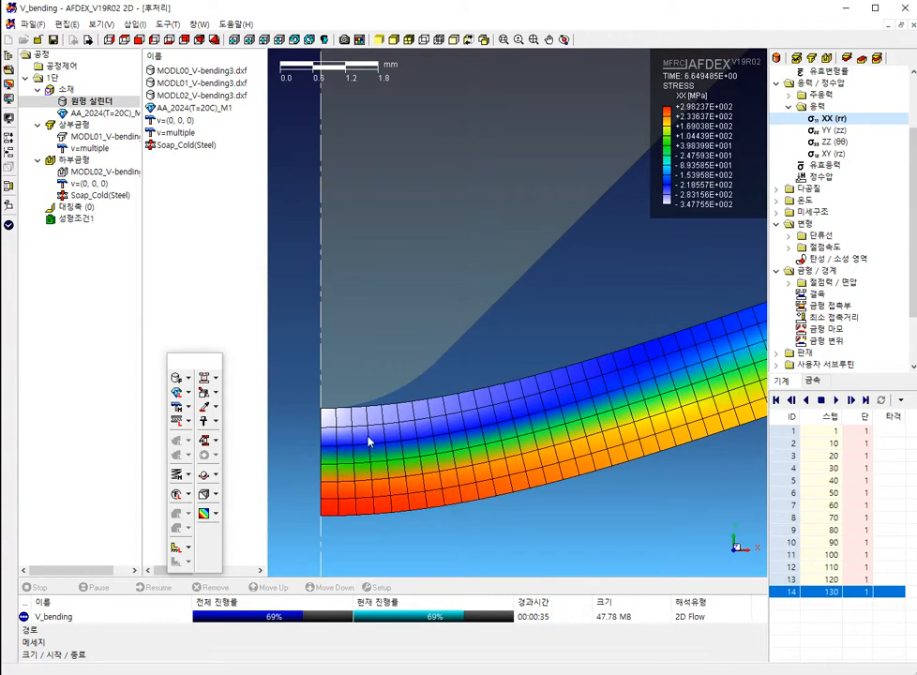
{"action": "scroll", "coordinate": [387, 381], "scroll_direction": "down", "scroll_amount": 5}
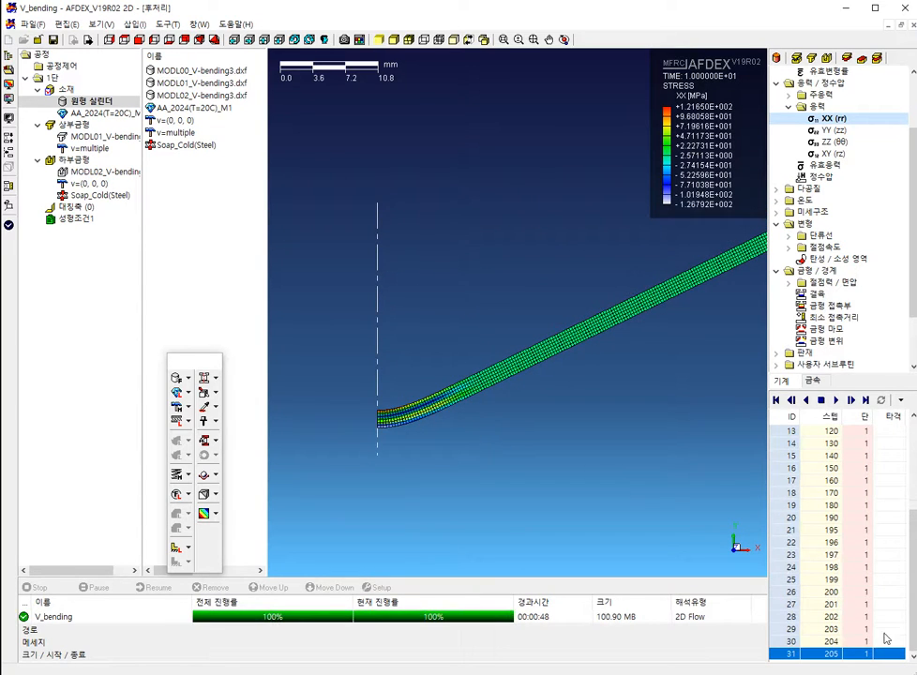
- Step through the saved results around steps 195 to 205 to examine the XX stress before and after springback
{"action": "left_click", "coordinate": [841, 657]}
{"action": "key", "text": "Up"}
{"action": "key", "text": "Up"}
{"action": "key", "text": "Up"}
{"action": "key", "text": "Up"}
{"action": "key", "text": "Up"}
{"action": "key", "text": "Up"}
{"action": "key", "text": "Up"}
{"action": "key", "text": "Up"}
{"action": "key", "text": "Up"}
{"action": "key", "text": "Up"}
{"action": "key", "text": "Up"}
{"action": "key", "text": "Up"}
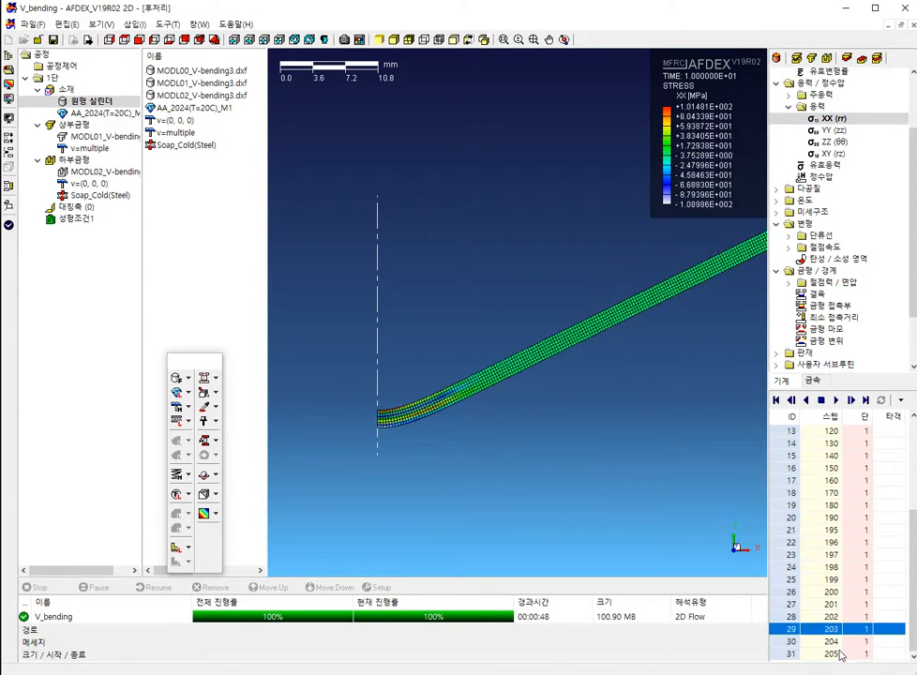
{"action": "key", "text": "Down"}
{"action": "key", "text": "Down"}
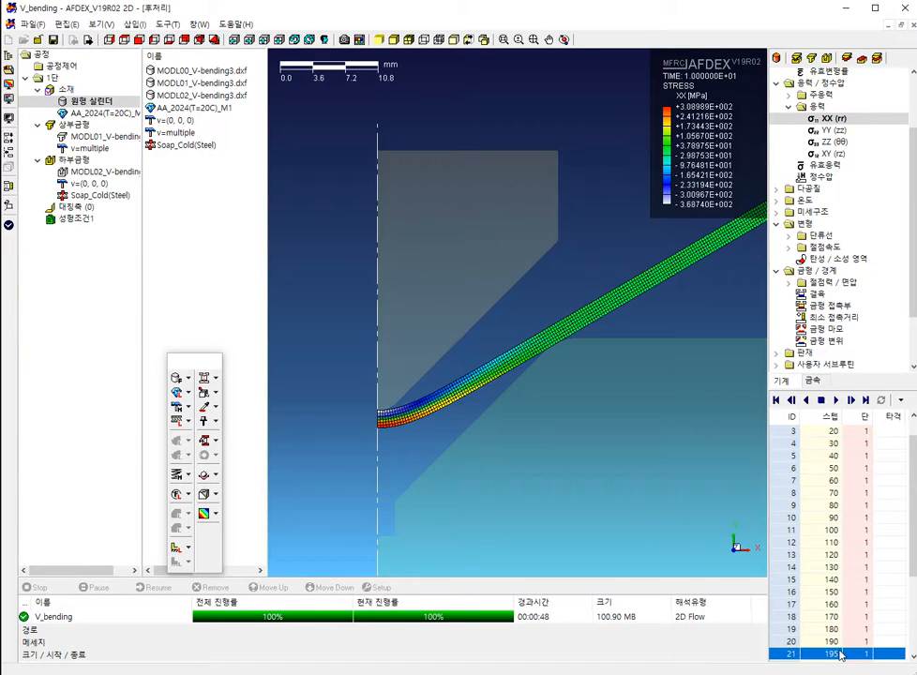
{"action": "key", "text": "Down"}
{"action": "key", "text": "Down"}
{"action": "key", "text": "Down"}
{"action": "key", "text": "Down"}
{"action": "key", "text": "Down"}
{"action": "key", "text": "Down"}
{"action": "key", "text": "Down"}
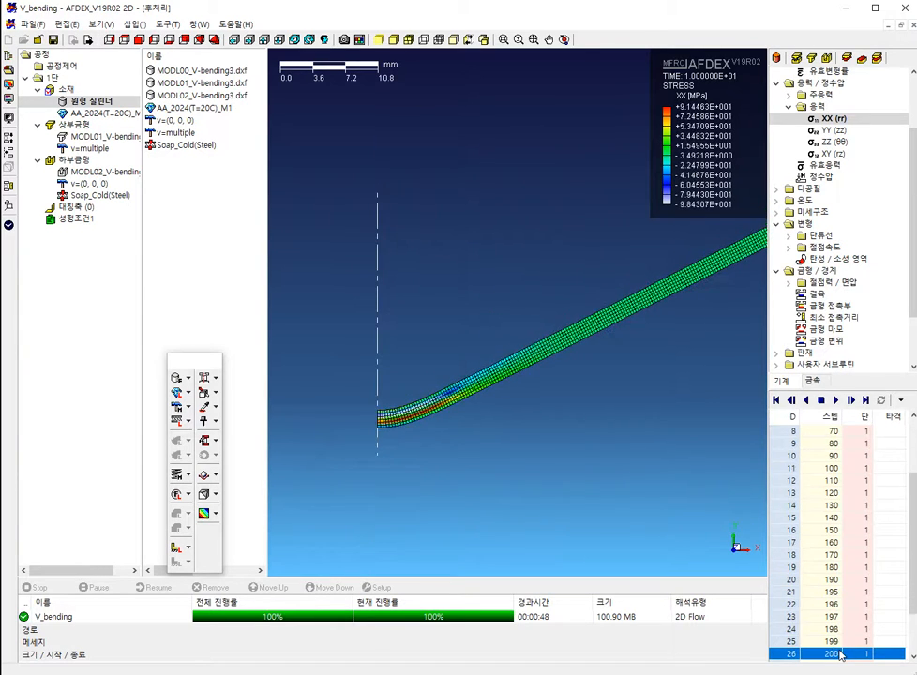
{"action": "key", "text": "Down"}
{"action": "key", "text": "Down"}
{"action": "key", "text": "Down"}
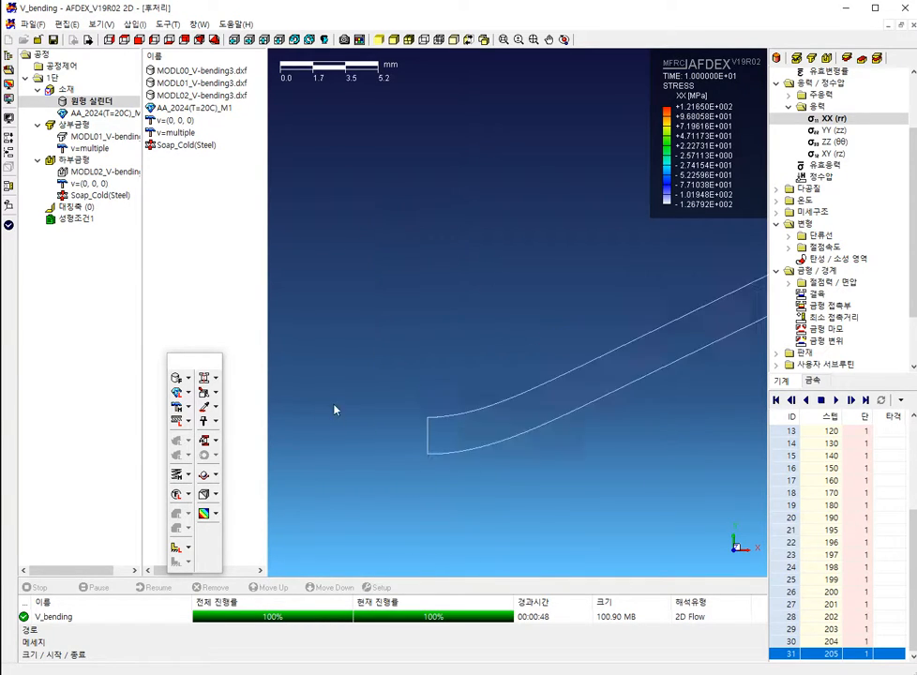
- Probe the XX stress at the sheet's uppermost node on the symmetry axis and enter 121.65 in cell B1 of an Excel workbook
{"action": "scroll", "coordinate": [337, 410], "scroll_direction": "up", "scroll_amount": 5}
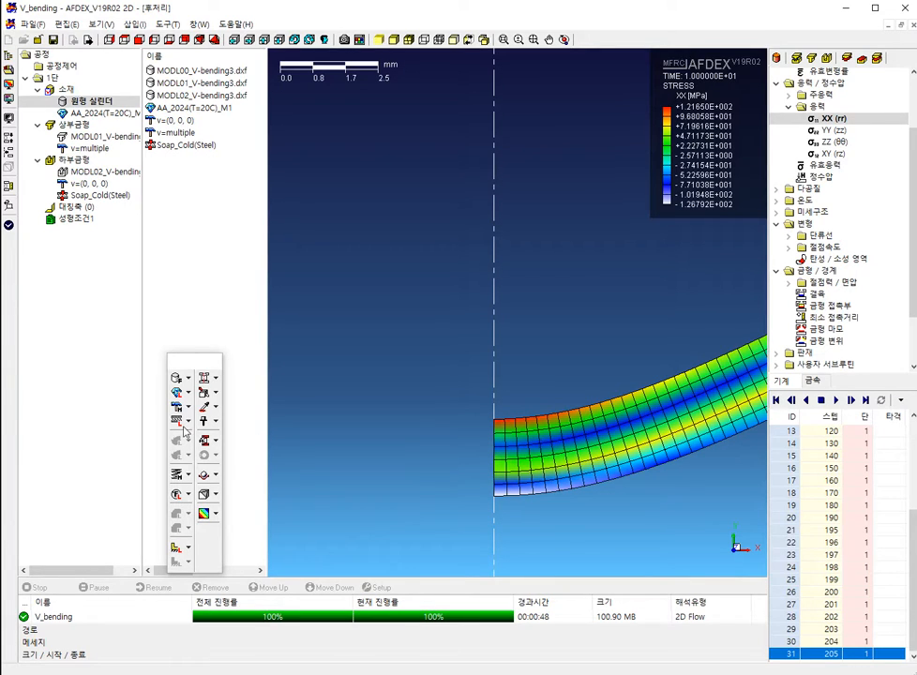
{"action": "left_click", "coordinate": [494, 423]}
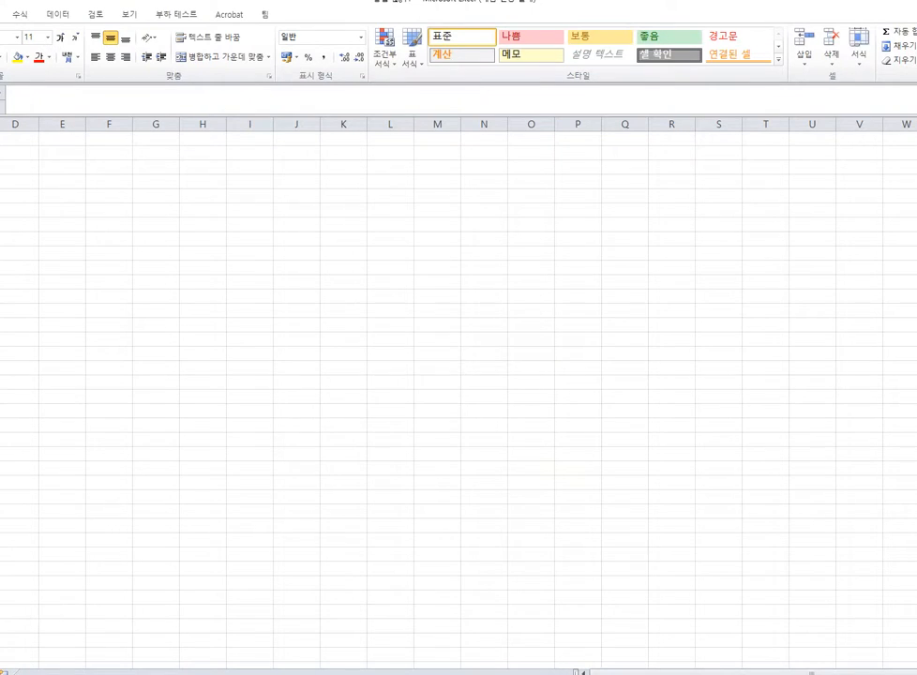
{"action": "left_click", "coordinate": [616, 210]}
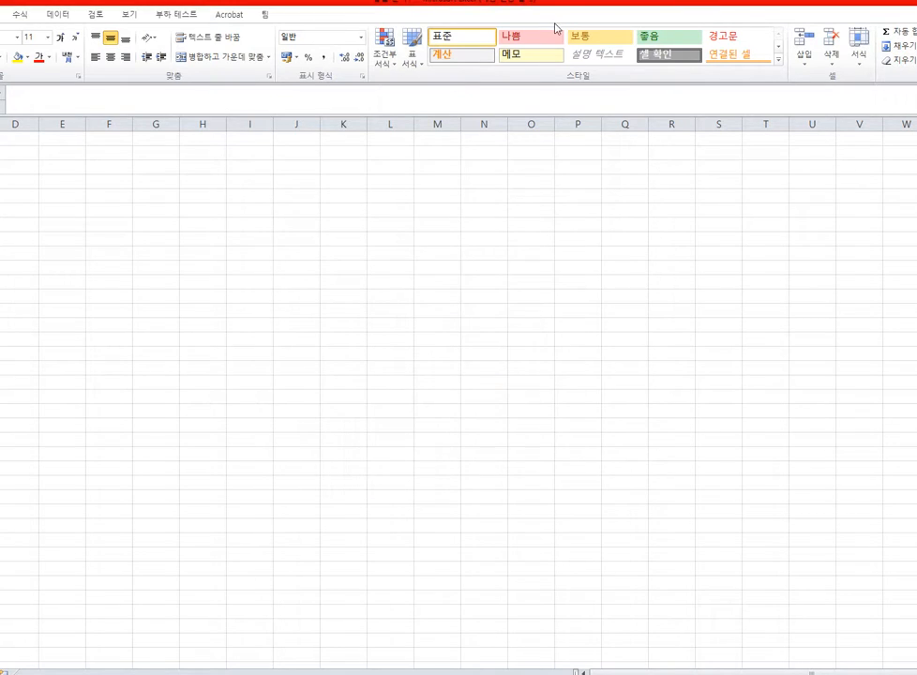
{"action": "left_click_drag", "start_coordinate": [563, 5], "coordinate": [2, 38]}
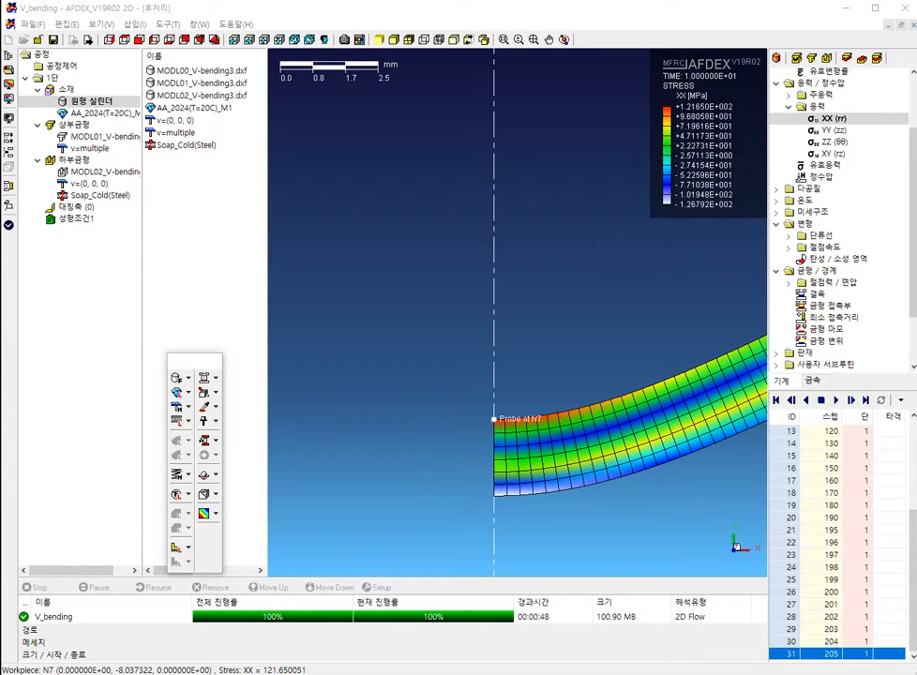
{"action": "left_click_drag", "start_coordinate": [1, 52], "coordinate": [112, 106]}
{"action": "type", "text": "121.65"}
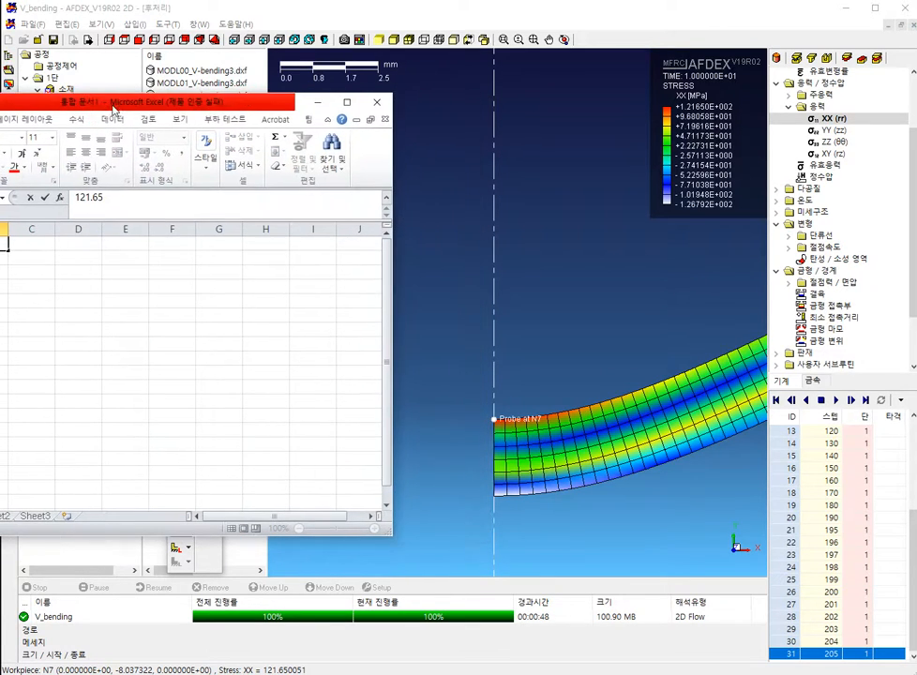
- Probe the second node down on the symmetry axis in AFDEX and enter its XX stress, 11.16, in cell B2 in Excel
{"action": "left_click", "coordinate": [505, 454]}
{"action": "left_click", "coordinate": [495, 434]}
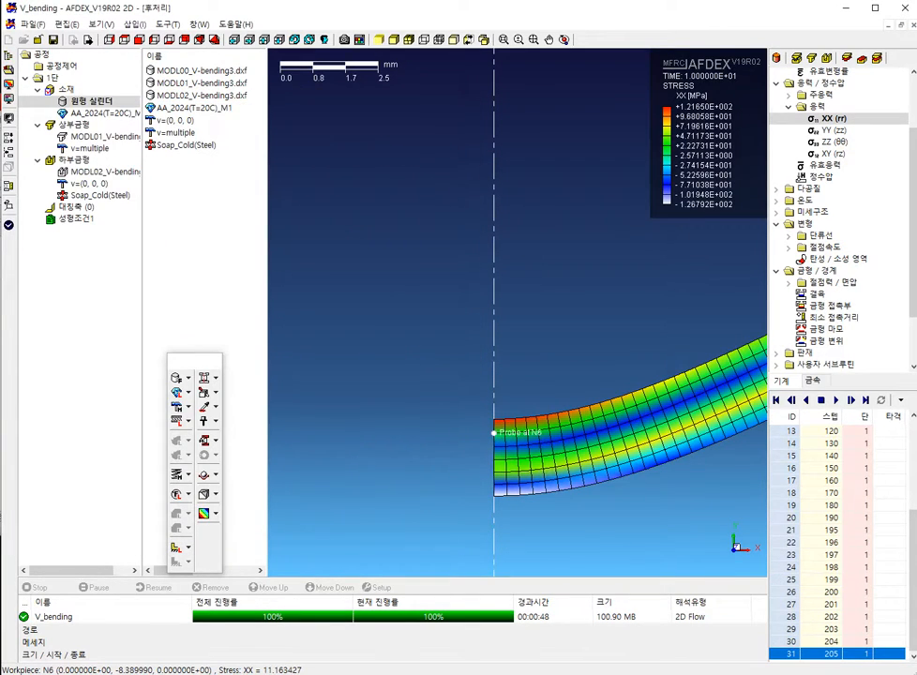
{"action": "key", "text": "alt+Tab"}
{"action": "key", "text": "Return"}
{"action": "type", "text": "11.16"}
{"action": "key", "text": "Return"}
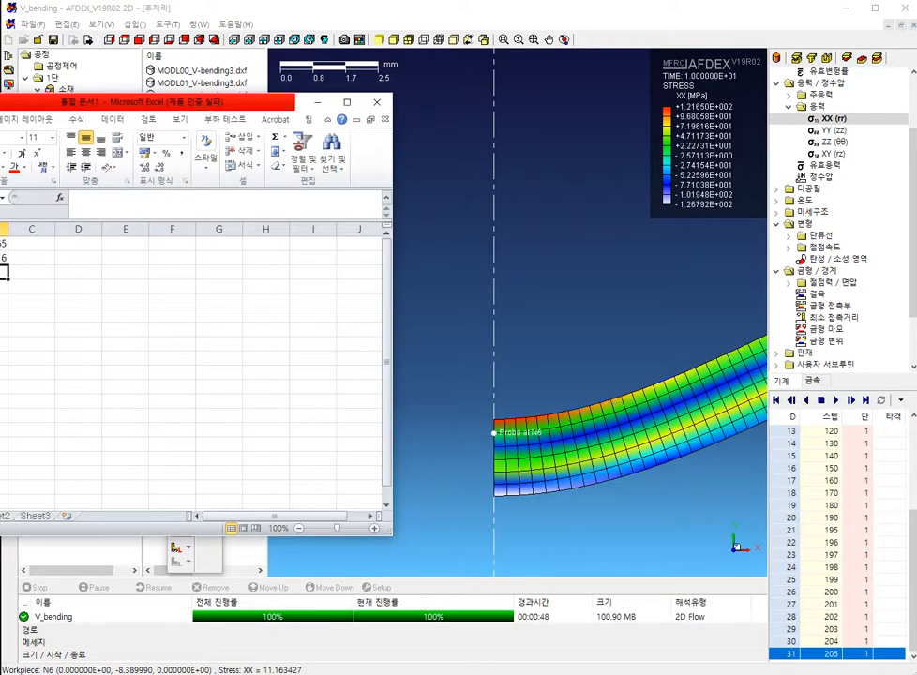
- Probe the third node down on the symmetry axis in AFDEX and enter its XX stress, -65.17, in cell B3 in Excel
{"action": "left_click", "coordinate": [496, 446]}
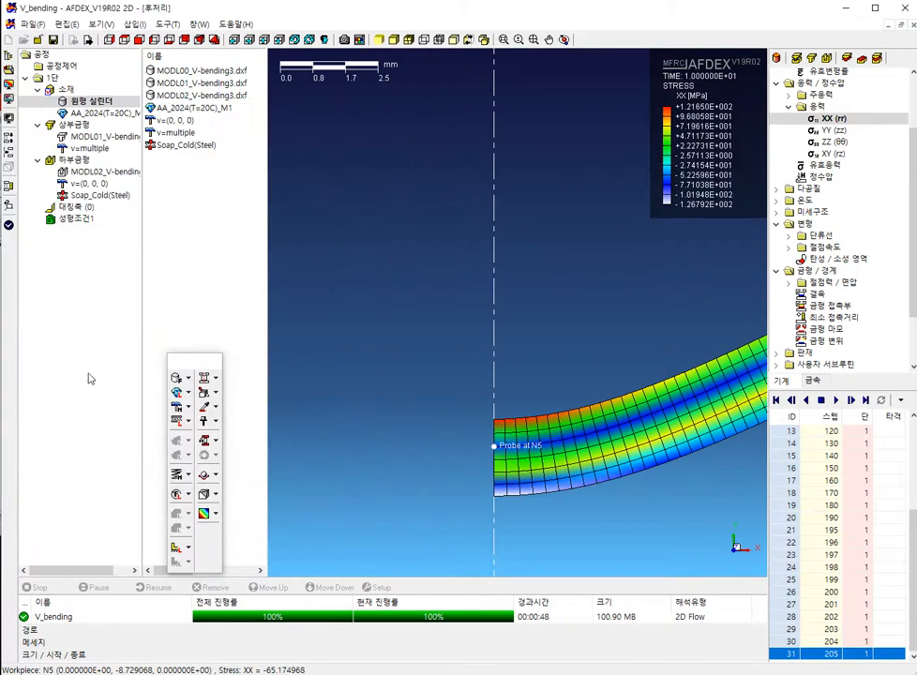
{"action": "key", "text": "alt+Tab"}
{"action": "type", "text": "-"}
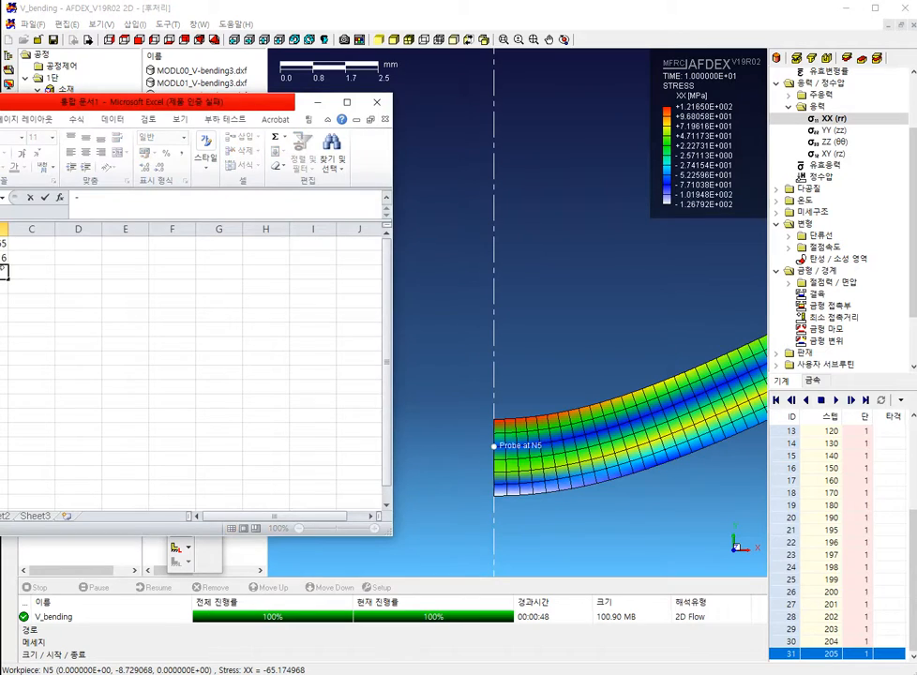
{"action": "type", "text": "65.17"}
{"action": "key", "text": "Return"}
- Probe the fourth and fifth nodes down in AFDEX and enter their XX stresses, 34.61 and 44.92, in cells B4 and B5 in Excel
{"action": "left_click", "coordinate": [497, 459]}
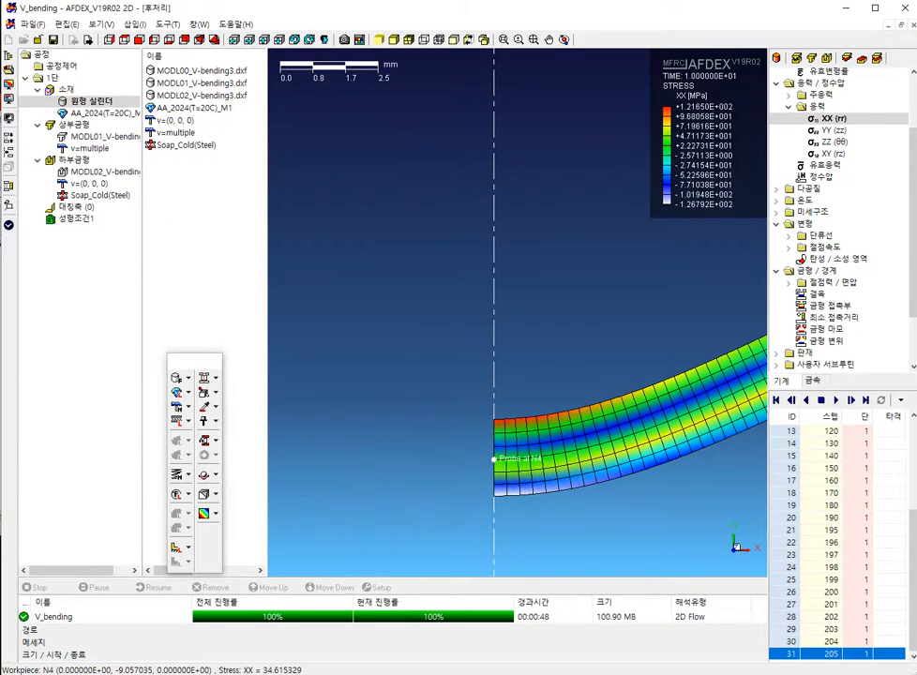
{"action": "key", "text": "alt+Tab"}
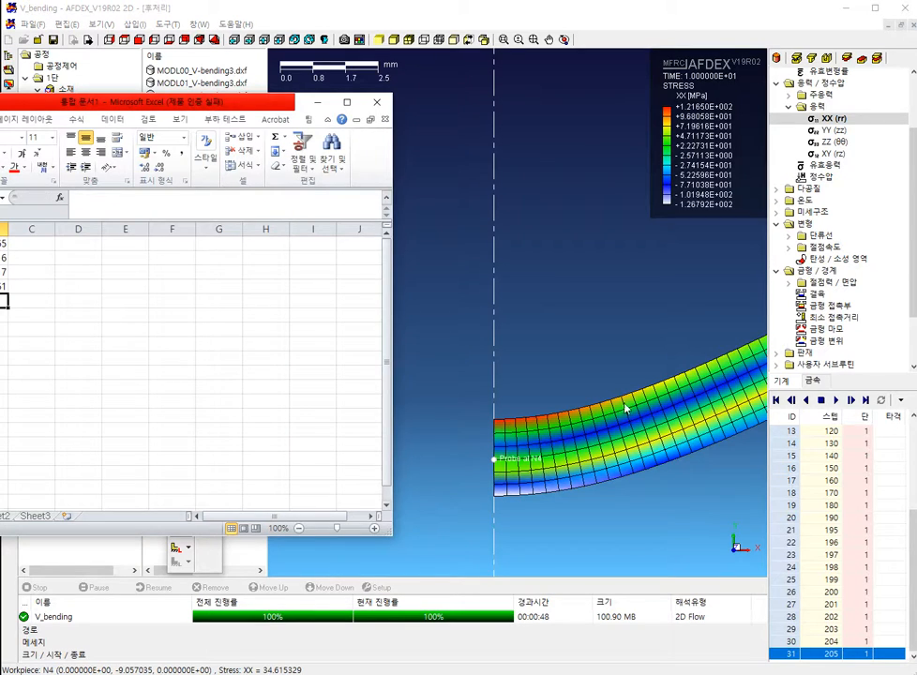
{"action": "key", "text": "alt+Tab"}
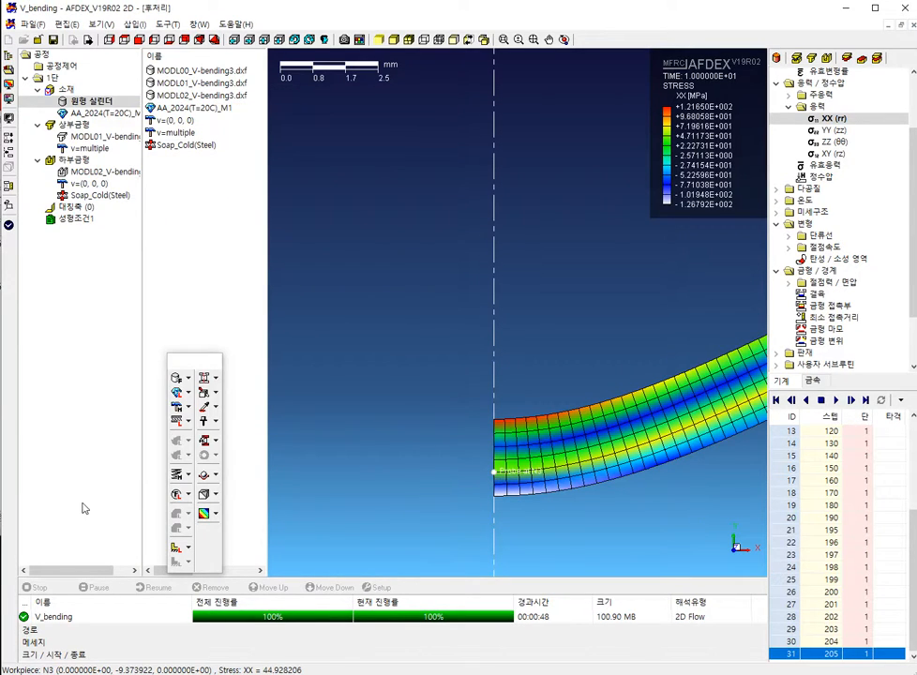
{"action": "key", "text": "alt+Tab"}
{"action": "type", "text": "44.92"}
{"action": "key", "text": "Return"}
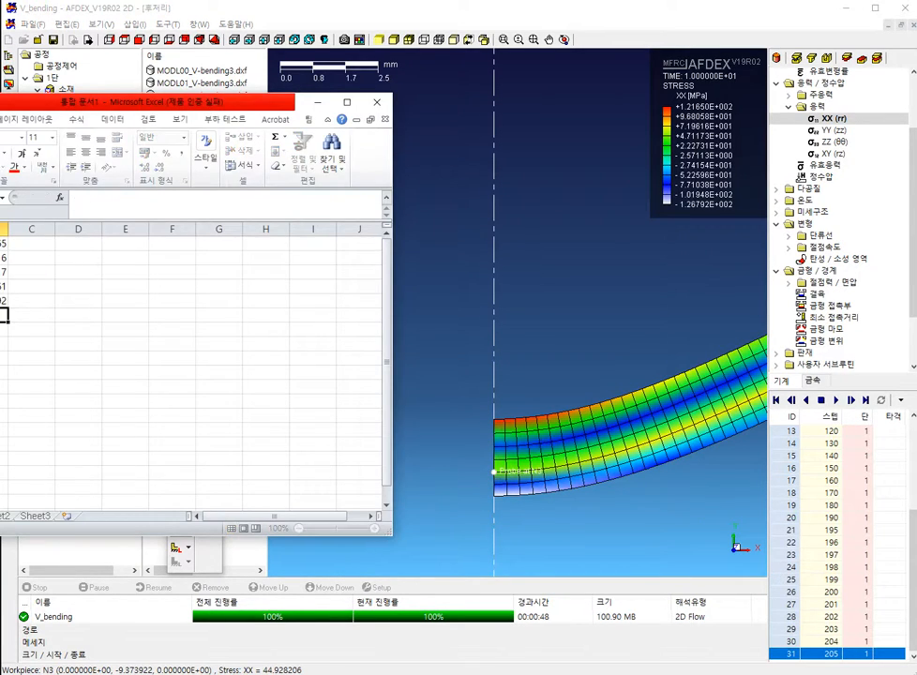
- Probe the sixth node down on the symmetry axis and enter its XX stress, -68.5, in cell B6 in Excel
{"action": "left_click", "coordinate": [497, 489]}
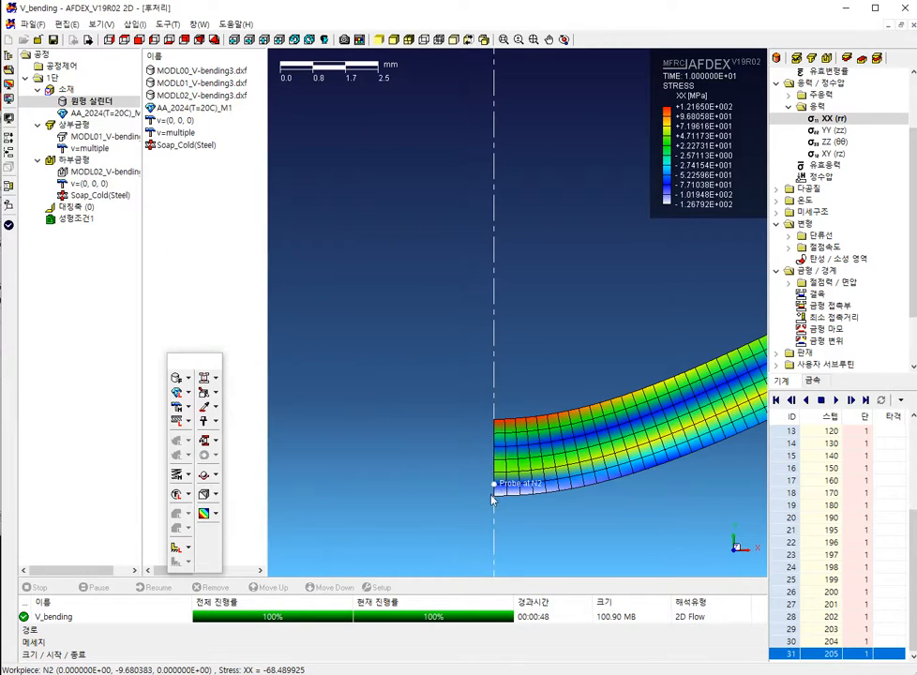
{"action": "key", "text": "alt+Tab"}
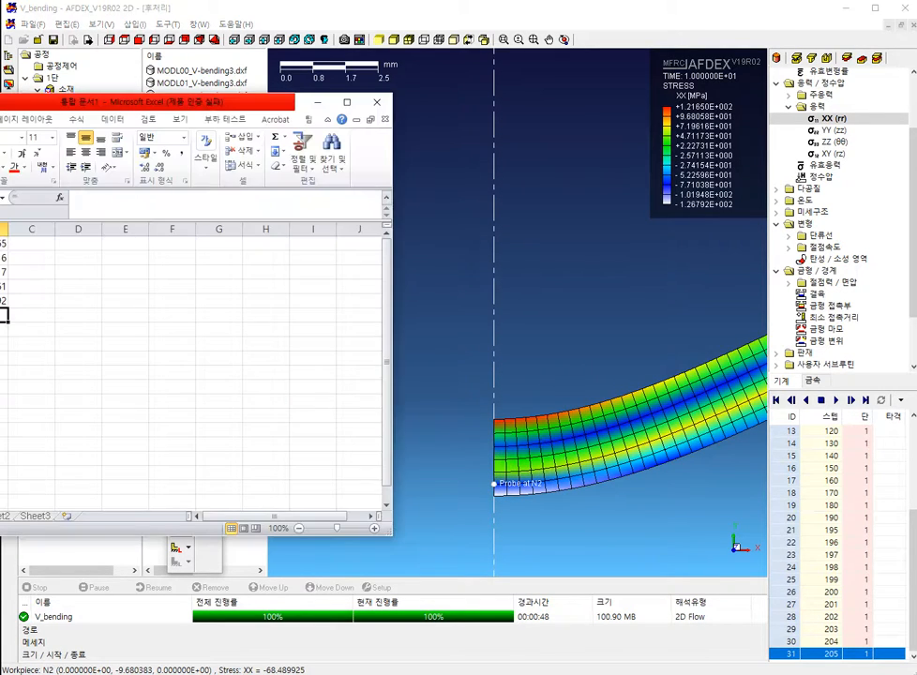
{"action": "type", "text": "-68.5"}
{"action": "key", "text": "Return"}
- Probe the lowest node on the symmetry axis in AFDEX and enter its XX stress, -126.79, in cell B7 in Excel
{"action": "key", "text": "alt+Tab"}
{"action": "left_click", "coordinate": [494, 495]}
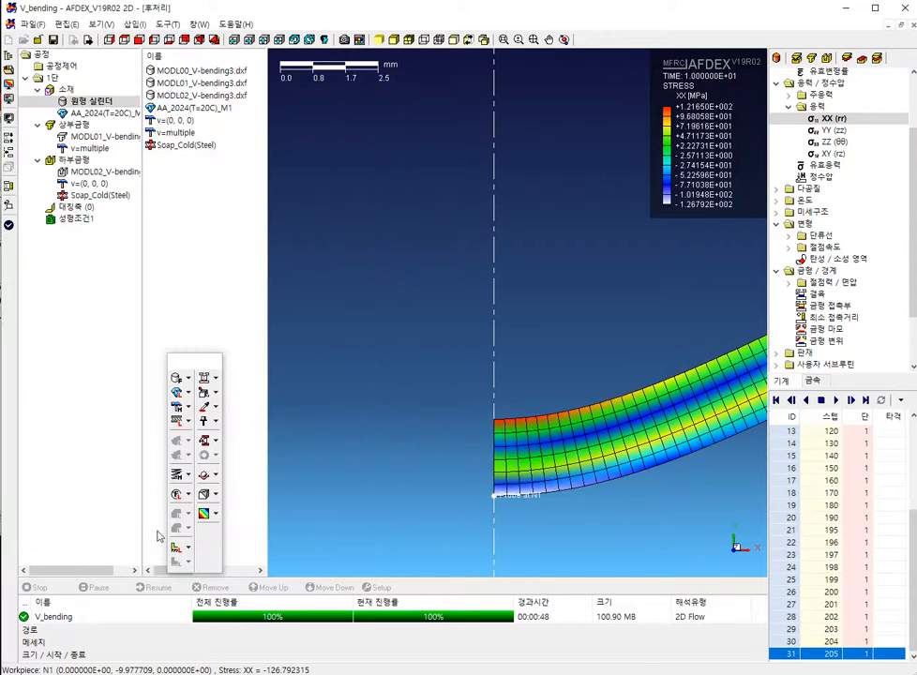
{"action": "key", "text": "alt+Tab"}
{"action": "type", "text": "-1"}
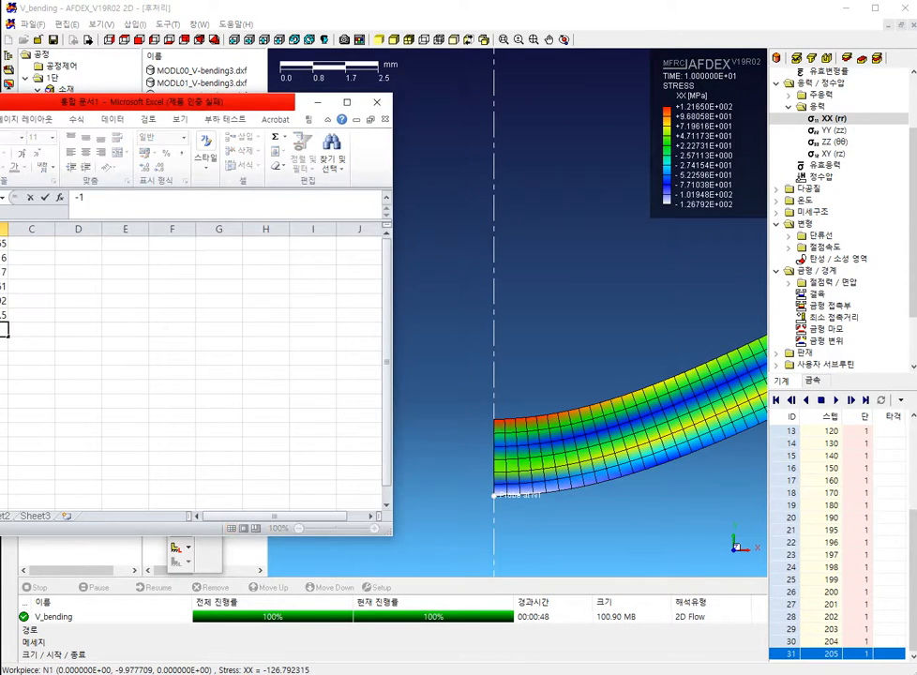
{"action": "type", "text": "26.79"}
{"action": "key", "text": "Return"}
- Widen the Excel window and plot A1:B7 as a scatter chart with markers only
{"action": "left_click_drag", "start_coordinate": [177, 101], "coordinate": [420, 97]}
{"action": "left_click_drag", "start_coordinate": [239, 239], "coordinate": [286, 324]}
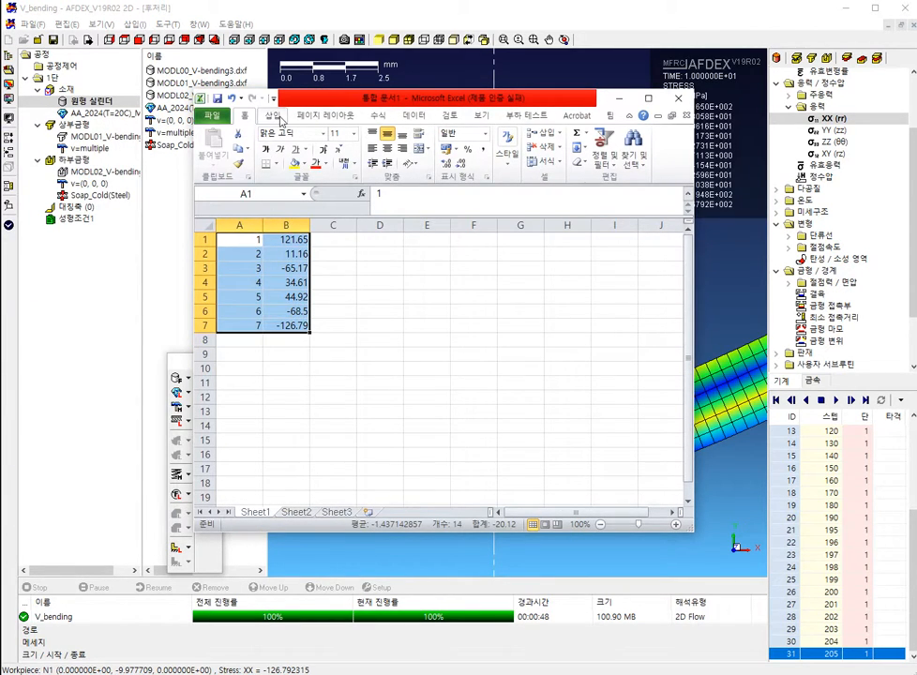
{"action": "left_click", "coordinate": [273, 117]}
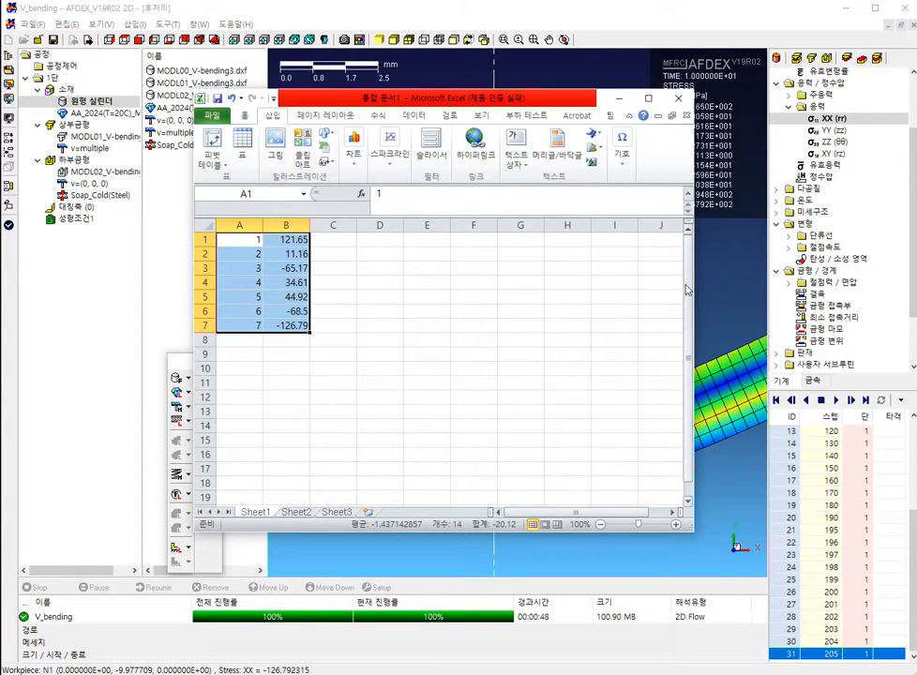
{"action": "left_click_drag", "start_coordinate": [693, 289], "coordinate": [916, 290]}
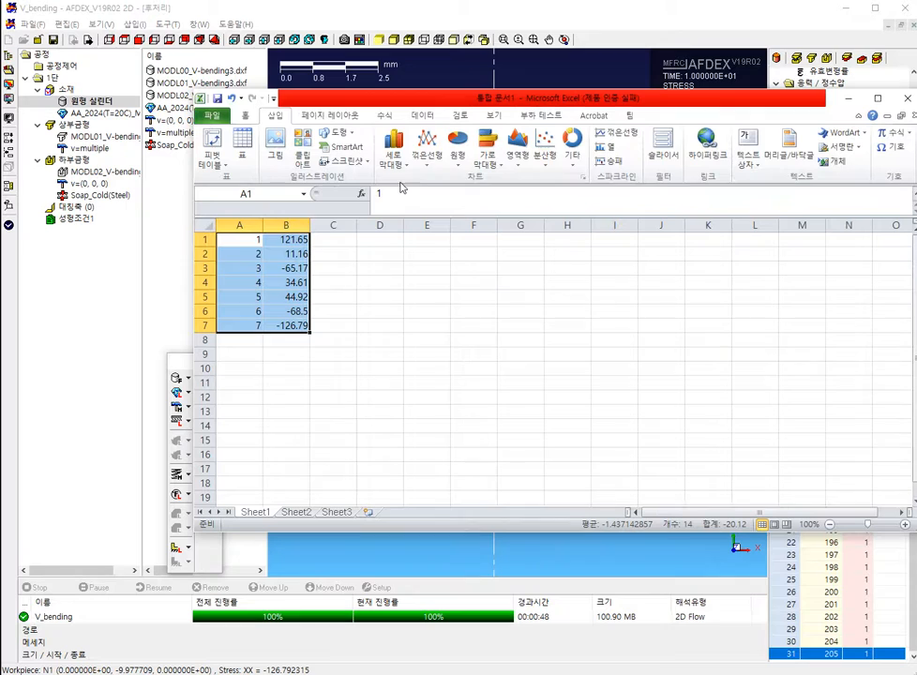
{"action": "left_click", "coordinate": [546, 151]}
{"action": "left_click", "coordinate": [549, 203]}
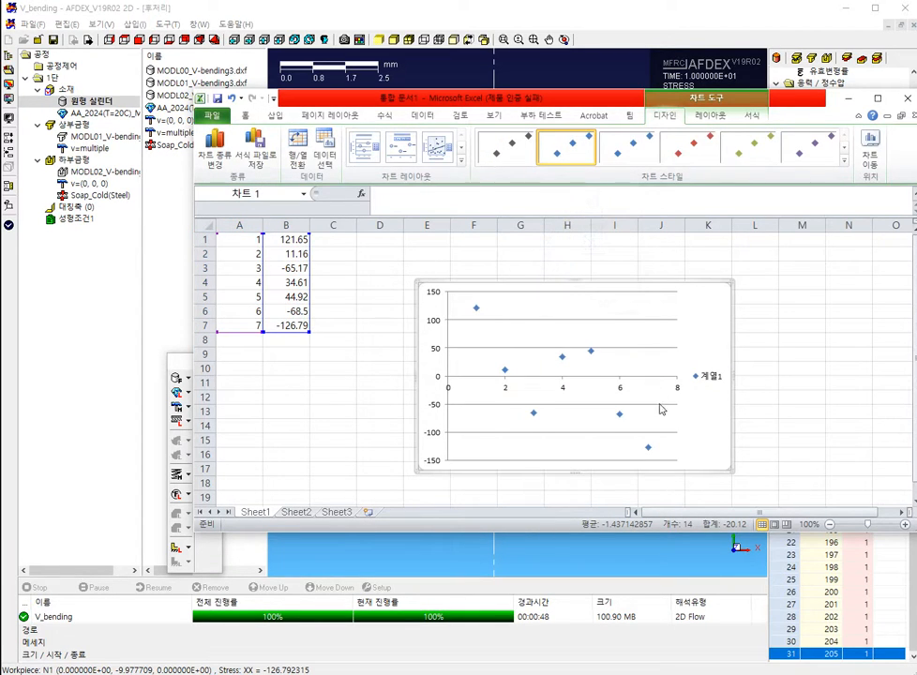
- Try replacing the chart with a marker-only scatter of B1:C7 after moving the node numbers from column A to column C
{"action": "key", "text": "Delete"}
{"action": "left_click_drag", "start_coordinate": [239, 239], "coordinate": [239, 325]}
{"action": "left_click_drag", "start_coordinate": [263, 254], "coordinate": [318, 307]}
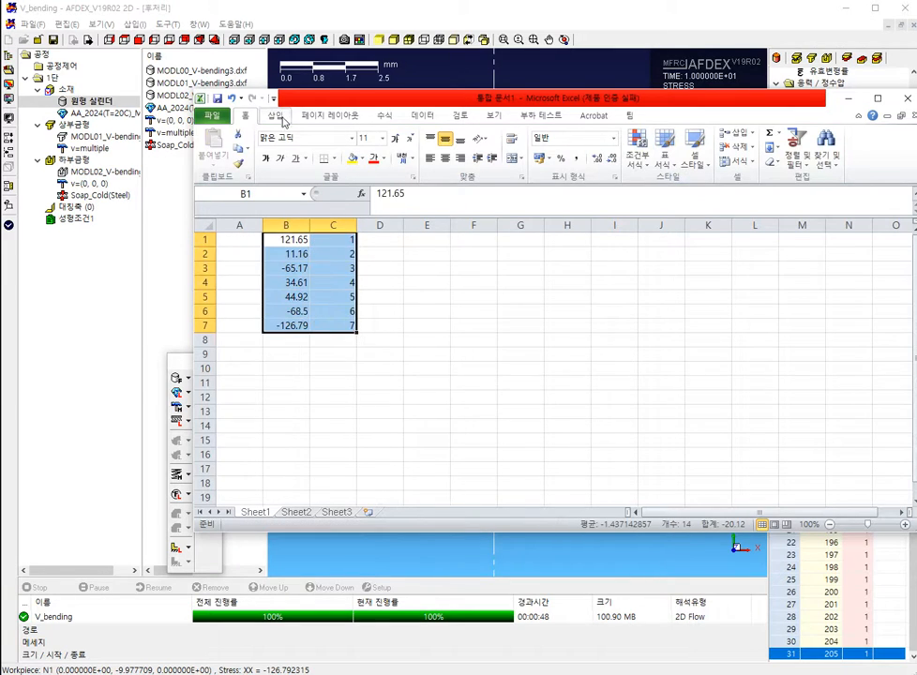
{"action": "left_click", "coordinate": [275, 115]}
{"action": "left_click", "coordinate": [546, 150]}
{"action": "left_click", "coordinate": [551, 203]}
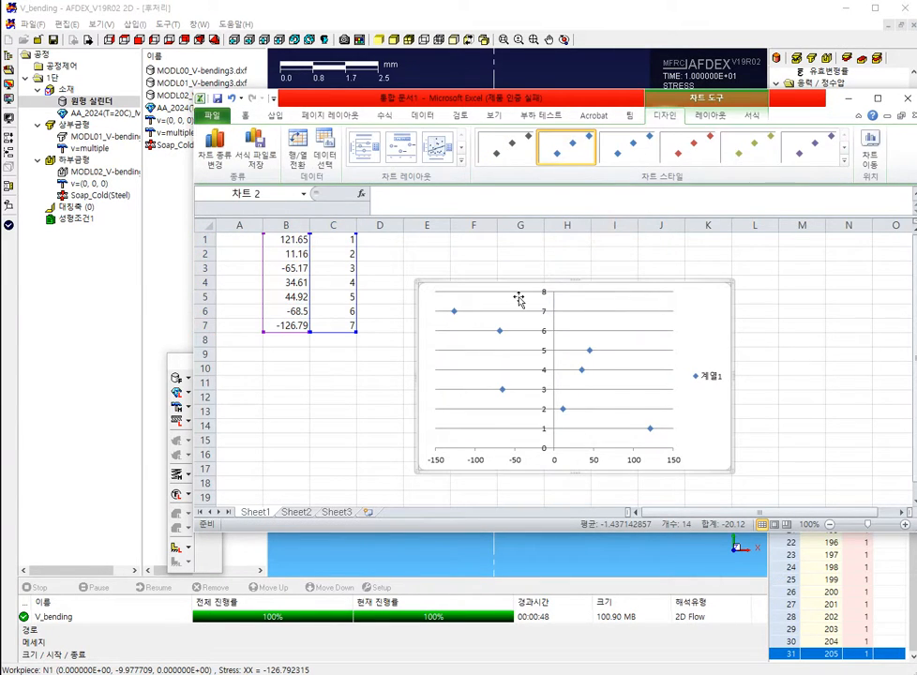
- Undo the second scatter chart and the move of the node numbers to column C
{"action": "key", "text": "ctrl+z"}
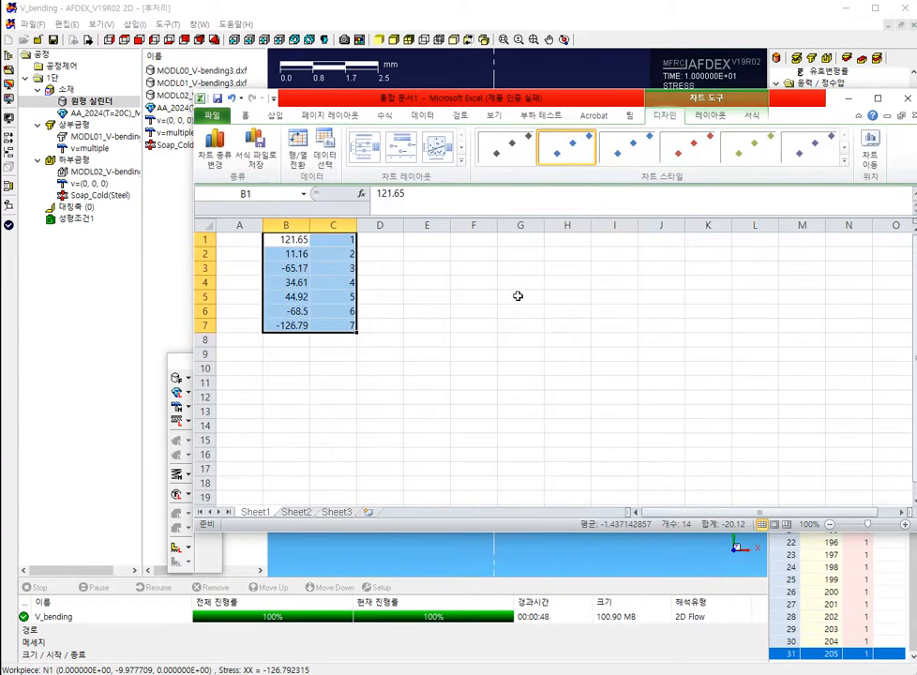
{"action": "left_click", "coordinate": [339, 269]}
{"action": "key", "text": "ctrl+z"}
{"action": "left_click", "coordinate": [381, 282]}
{"action": "left_click", "coordinate": [246, 255]}
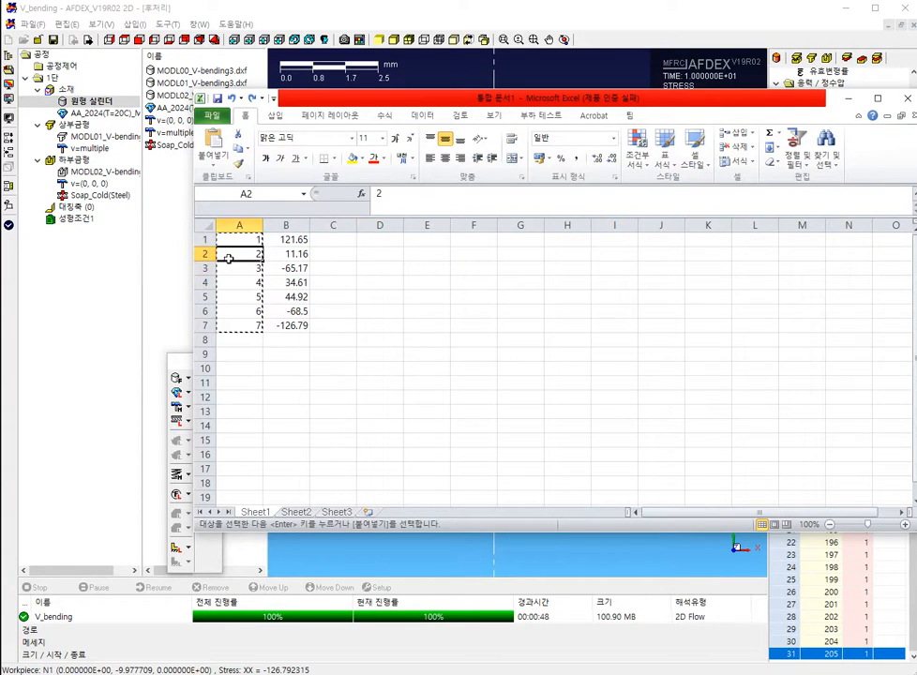
{"action": "key", "text": "Escape"}
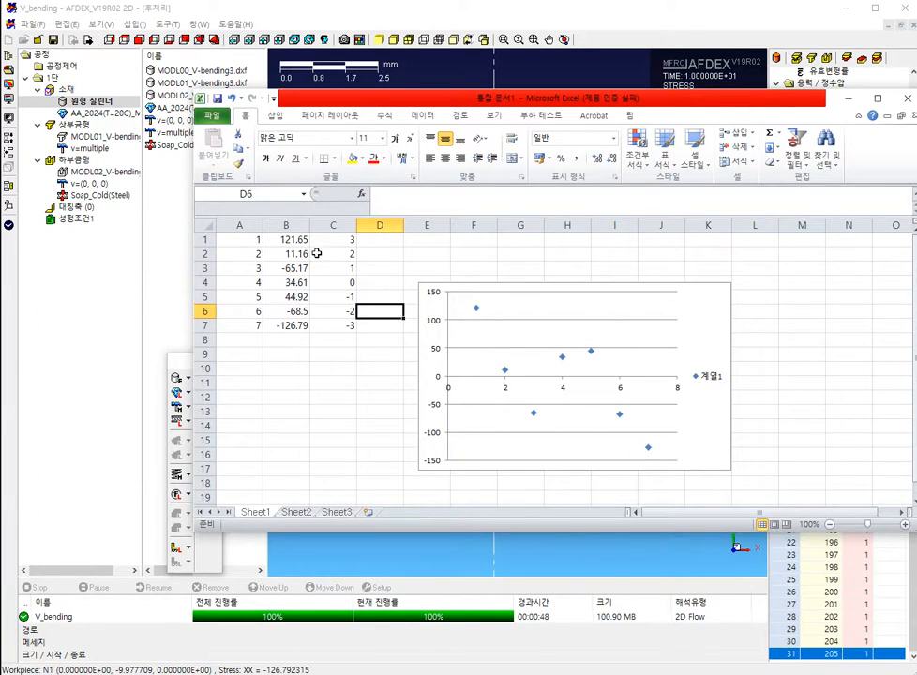
- Go through the through-thickness position values in cells C1 to C6 one by one
{"action": "left_click", "coordinate": [347, 240]}
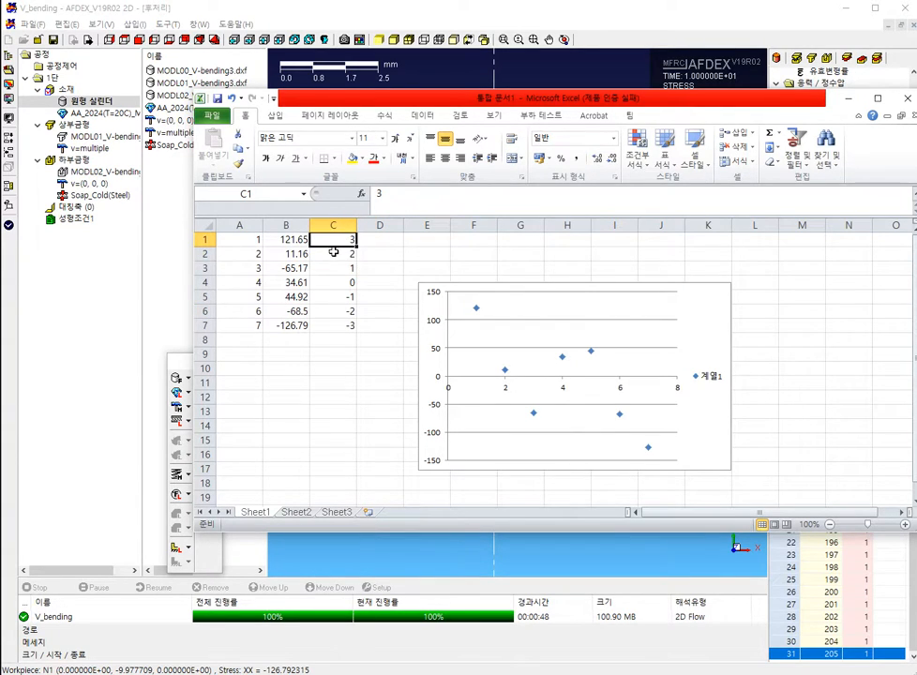
{"action": "left_click", "coordinate": [334, 252]}
{"action": "left_click", "coordinate": [333, 269]}
{"action": "left_click", "coordinate": [332, 283]}
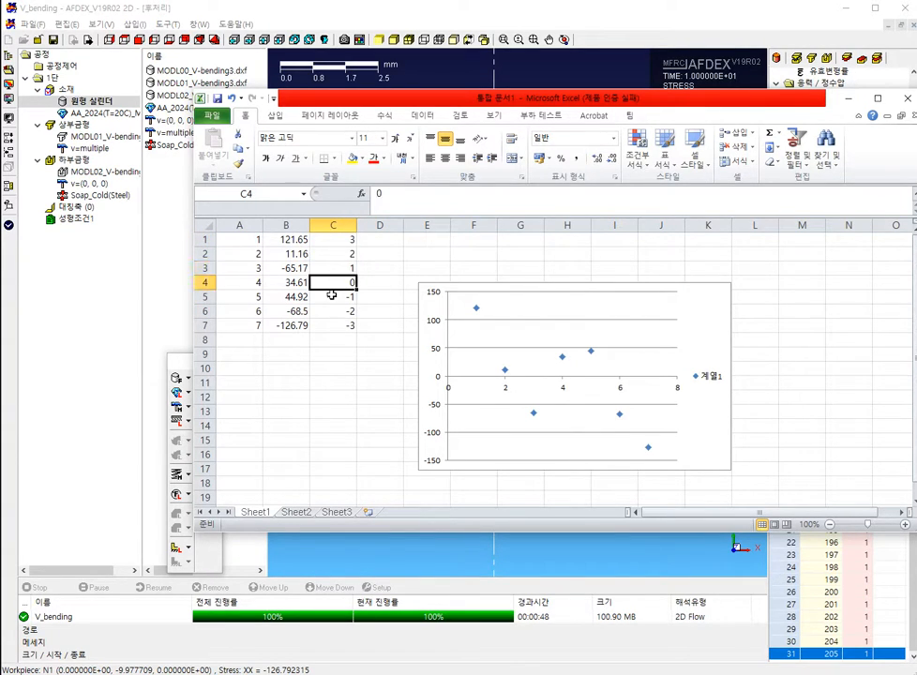
{"action": "left_click", "coordinate": [332, 295]}
{"action": "left_click", "coordinate": [326, 311]}
- Plot the stresses in B1:B7 against the thickness positions in C1:C7 as a scatter chart with smooth lines
{"action": "left_click", "coordinate": [294, 326]}
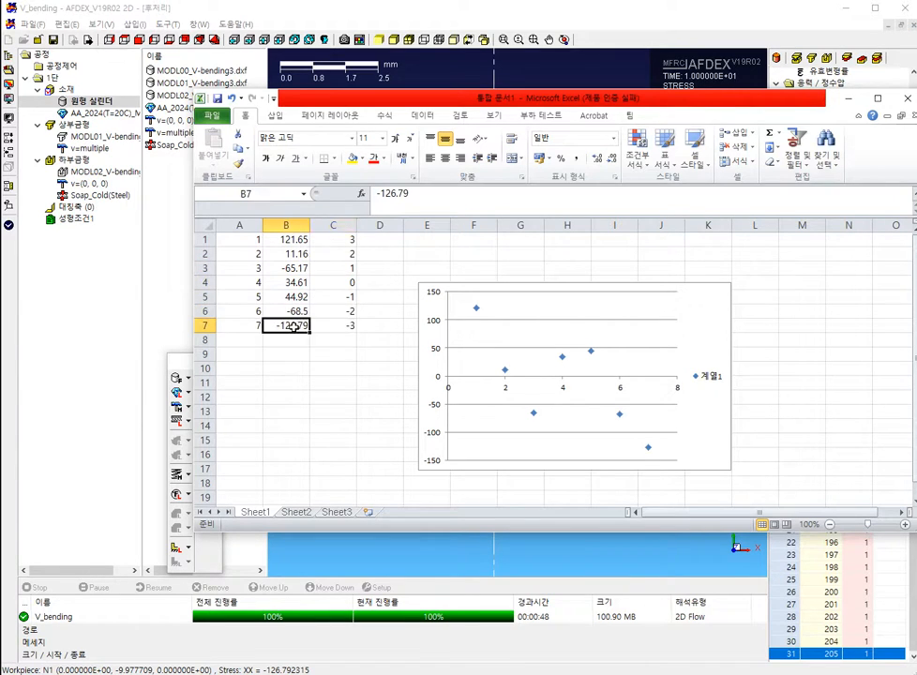
{"action": "left_click_drag", "start_coordinate": [293, 325], "coordinate": [338, 239]}
{"action": "left_click", "coordinate": [275, 115]}
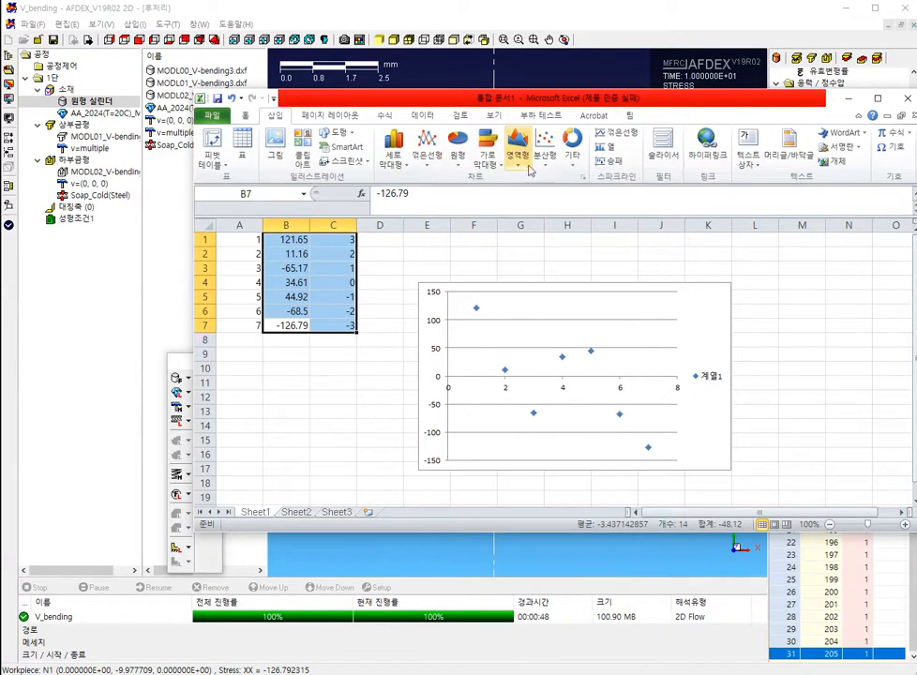
{"action": "left_click", "coordinate": [544, 148]}
{"action": "left_click", "coordinate": [558, 243]}
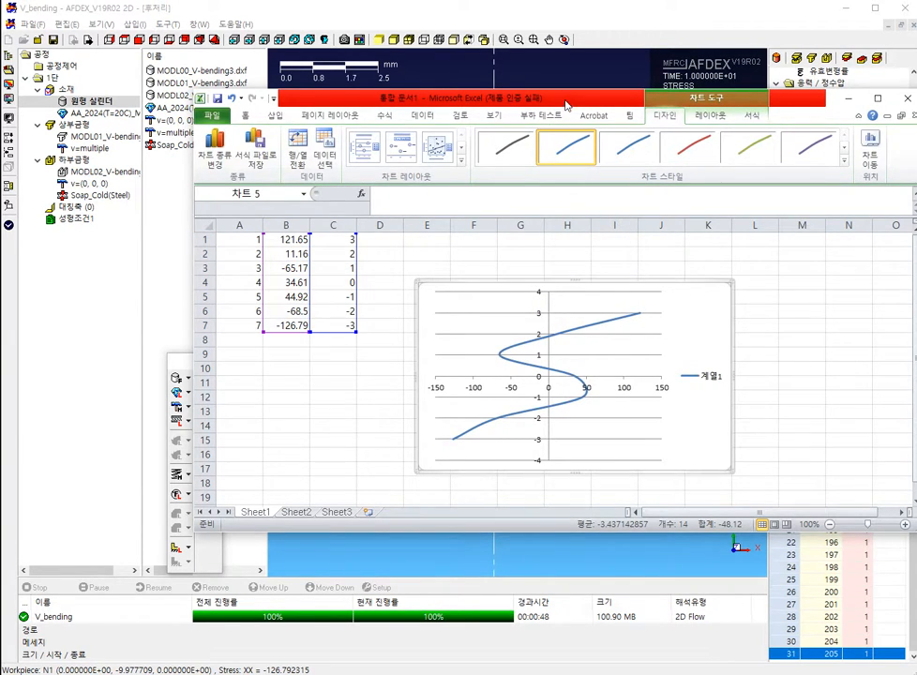
- Move the Excel window aside, switch to AFDEX and show the XX stress at step 195, before the upper die retracts
{"action": "left_click", "coordinate": [422, 86]}
{"action": "key", "text": "alt+Tab"}
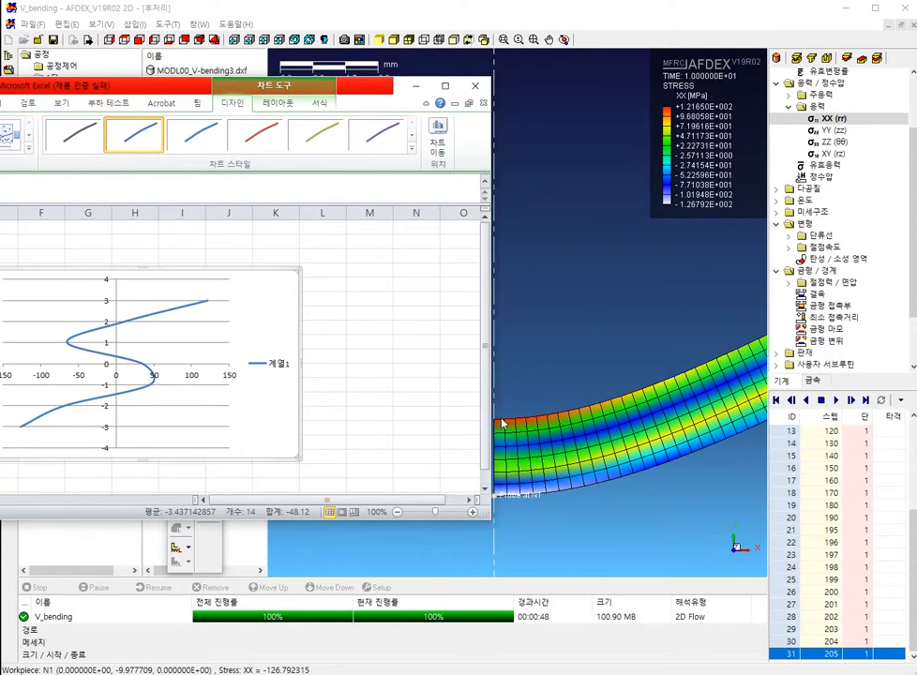
{"action": "left_click", "coordinate": [834, 595]}
{"action": "left_click", "coordinate": [824, 558]}
{"action": "left_click", "coordinate": [828, 546]}
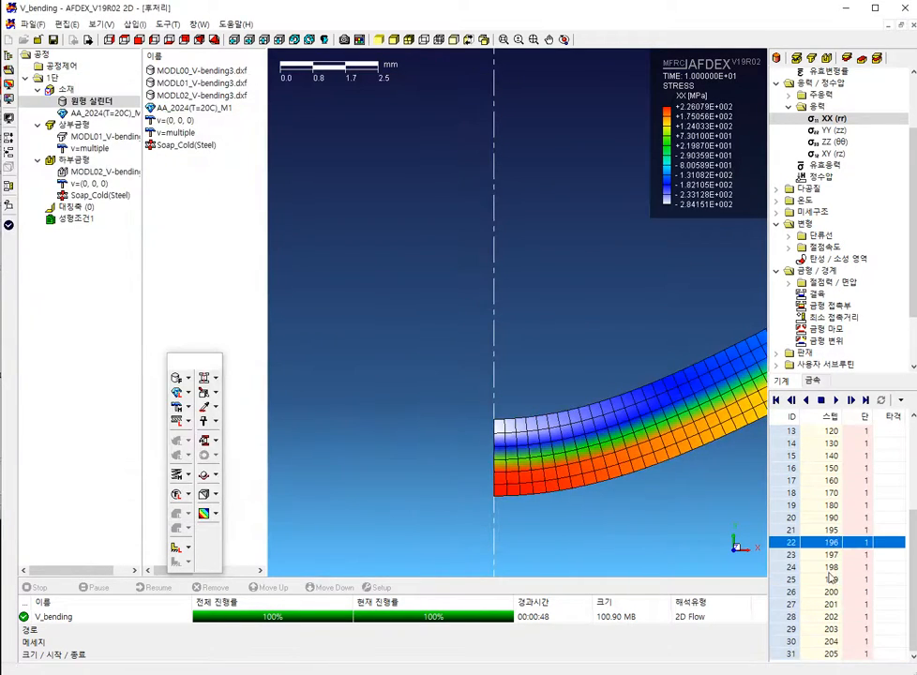
{"action": "left_click", "coordinate": [827, 557]}
{"action": "left_click", "coordinate": [826, 568]}
{"action": "key", "text": "Up"}
{"action": "key", "text": "Up"}
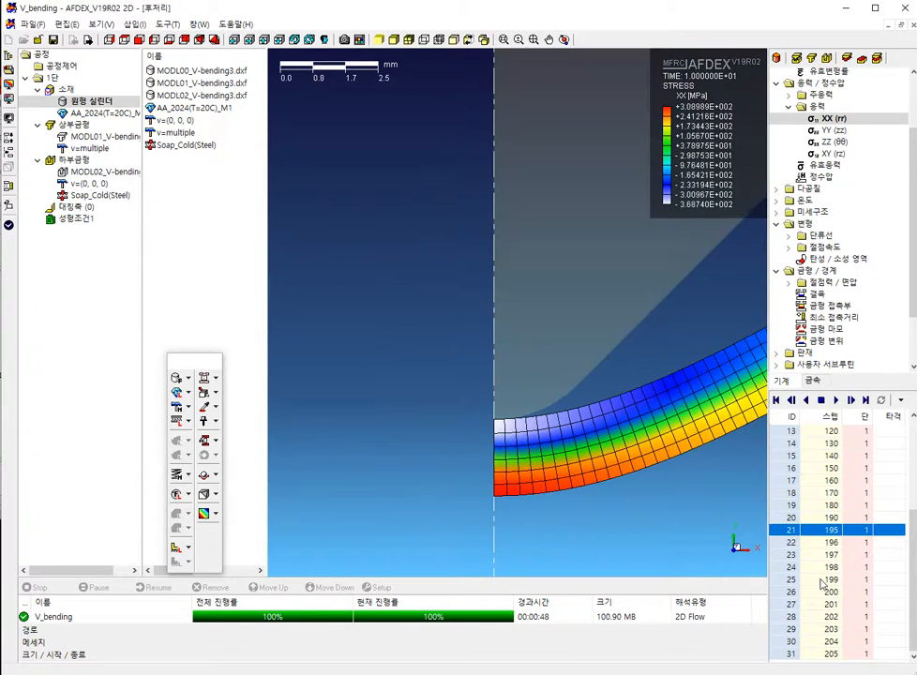
{"action": "key", "text": "Up"}
- Probe the sheet's uppermost node on the symmetry axis at step 195 and enter its XX stress, -368, in cell E1 in Excel
{"action": "left_click_drag", "start_coordinate": [0, 84], "coordinate": [36, 75]}
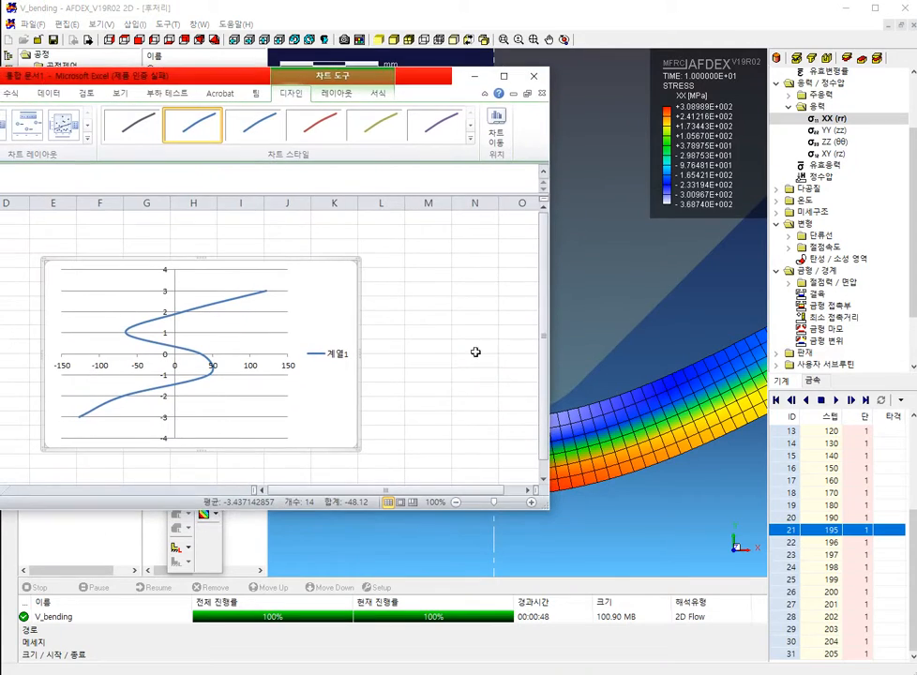
{"action": "left_click", "coordinate": [665, 466]}
{"action": "left_click", "coordinate": [497, 423]}
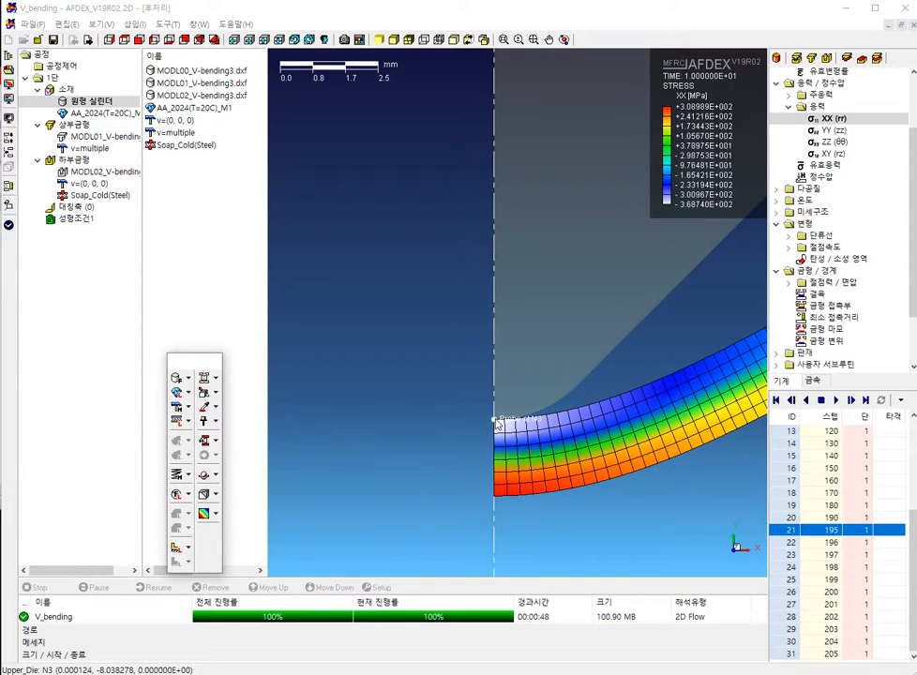
{"action": "left_click", "coordinate": [495, 449]}
{"action": "left_click", "coordinate": [497, 425]}
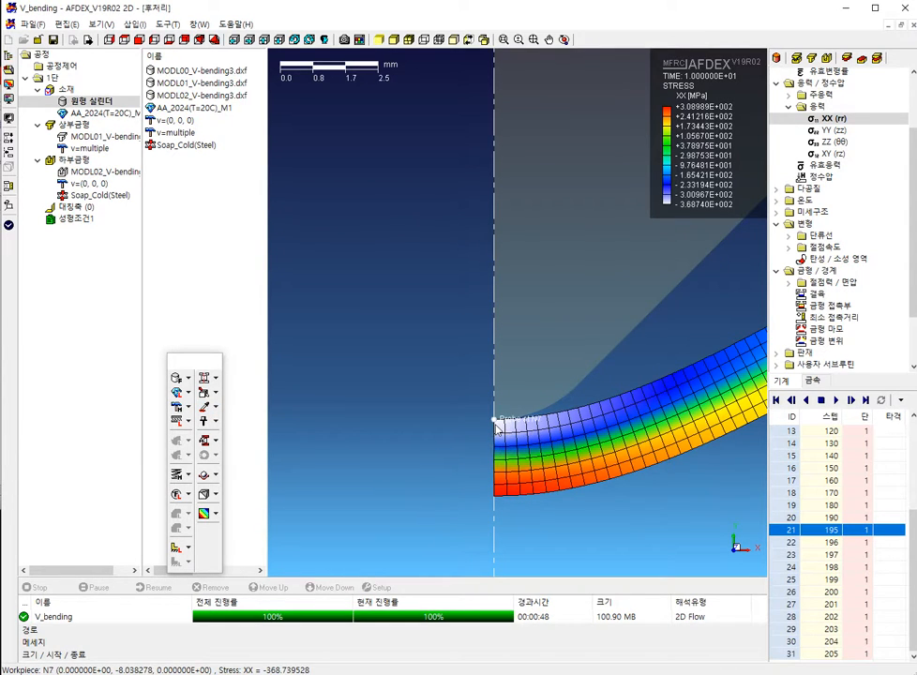
{"action": "key", "text": "alt+Tab"}
{"action": "left_click", "coordinate": [14, 218]}
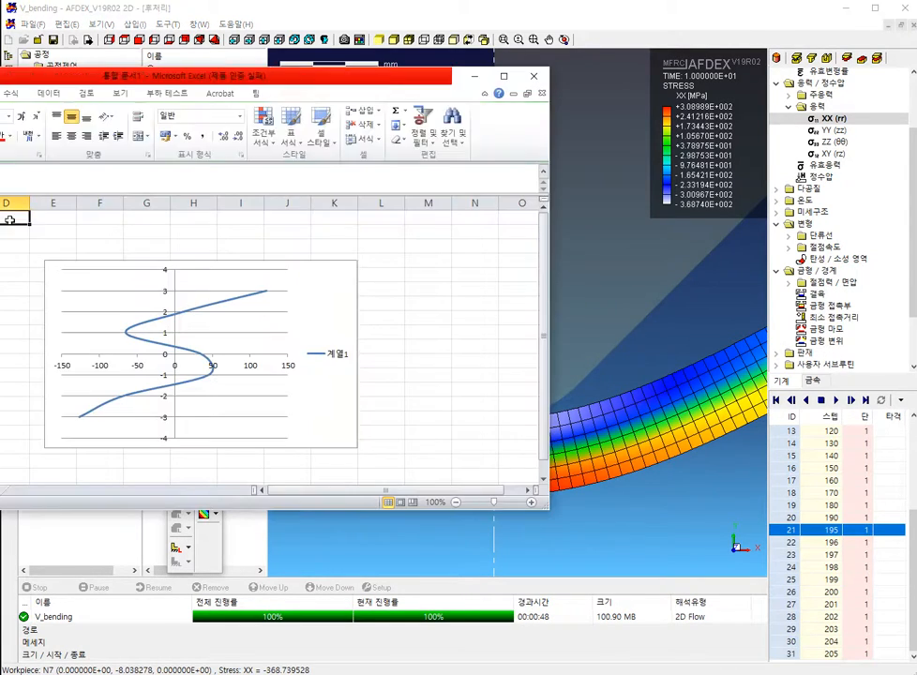
{"action": "type", "text": "-3"}
{"action": "key", "text": "Tab"}
{"action": "type", "text": "-36"}
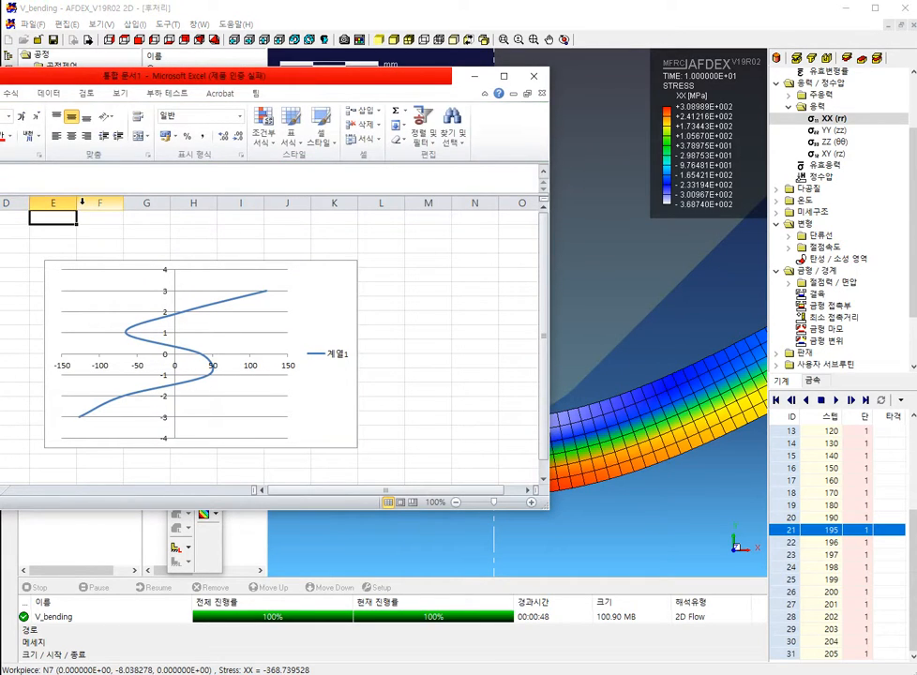
{"action": "type", "text": "8"}
{"action": "key", "text": "Return"}
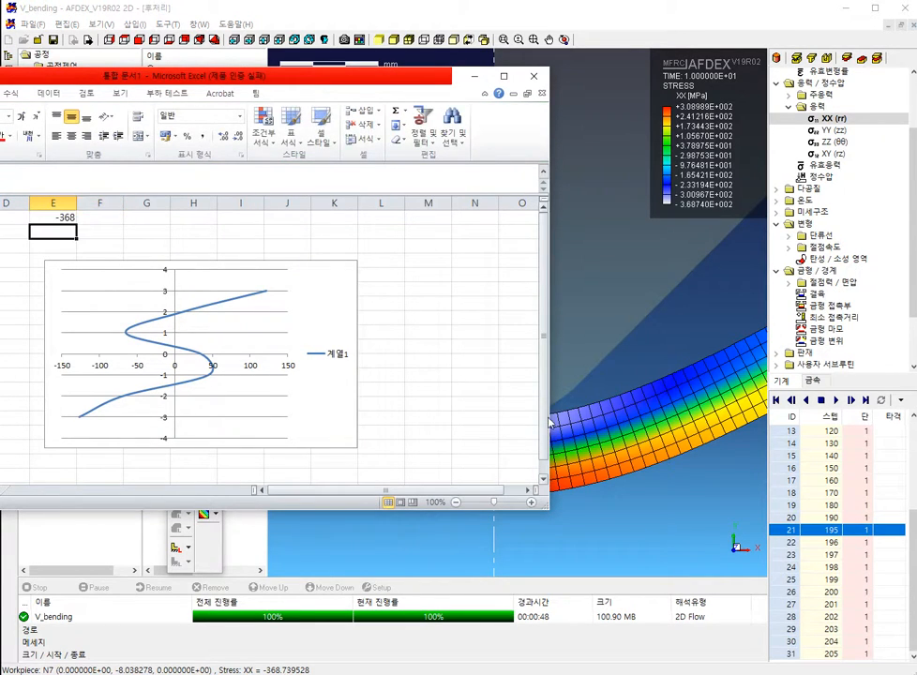
- Probe the second node down on the symmetry axis in AFDEX and enter its XX stress, -353, in cell E2 in Excel
{"action": "left_click", "coordinate": [588, 404]}
{"action": "left_click", "coordinate": [497, 437]}
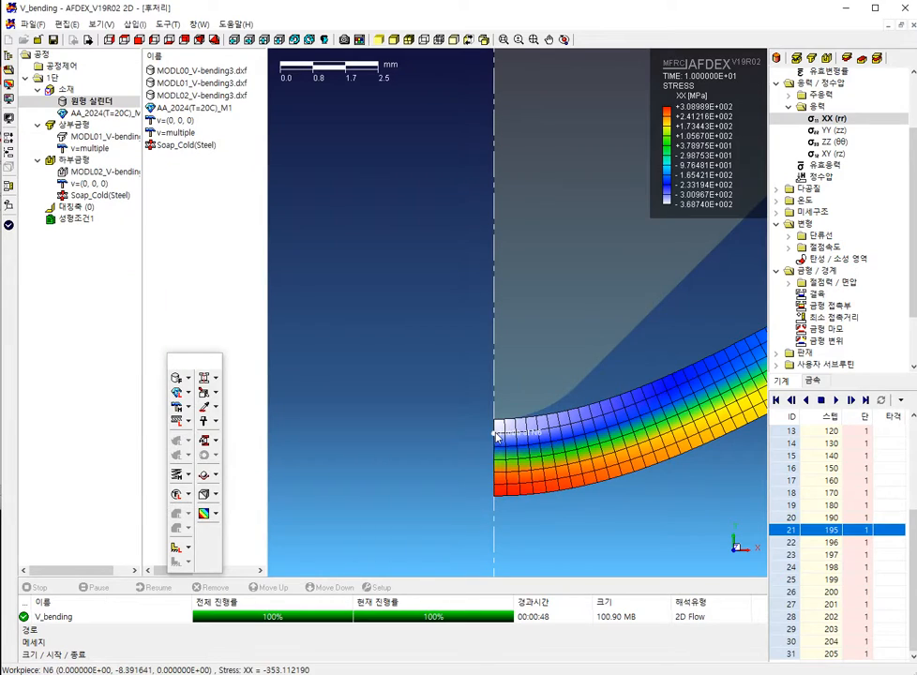
{"action": "key", "text": "alt+Tab"}
{"action": "type", "text": "-353"}
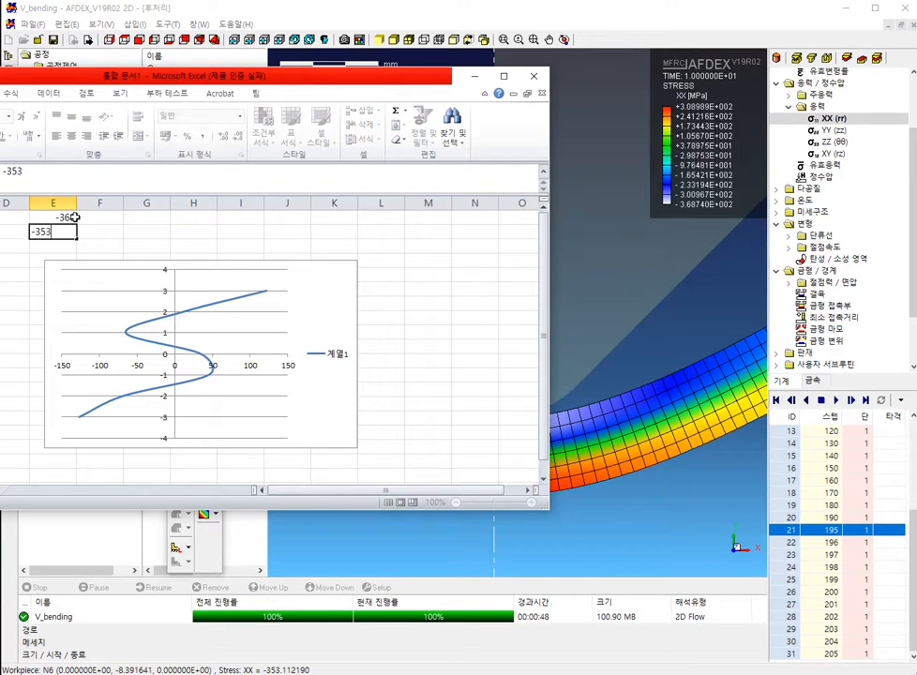
{"action": "key", "text": "Return"}
- Probe the third node down on the symmetry axis in AFDEX and enter its XX stress, -204, in cell E3 in Excel
{"action": "key", "text": "alt+Tab"}
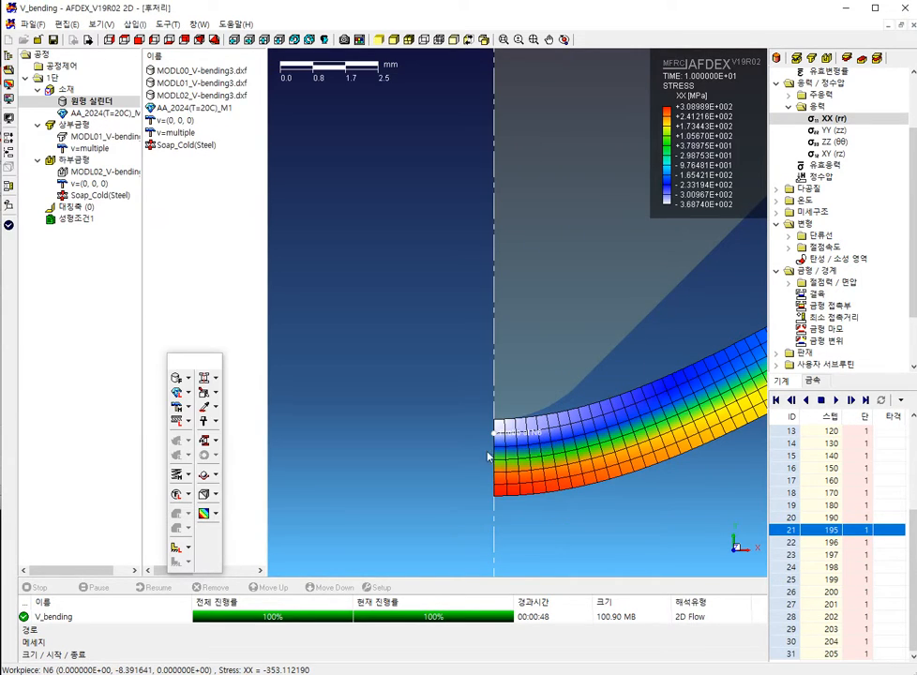
{"action": "left_click", "coordinate": [503, 448]}
{"action": "left_click", "coordinate": [497, 447]}
{"action": "key", "text": "alt+Tab"}
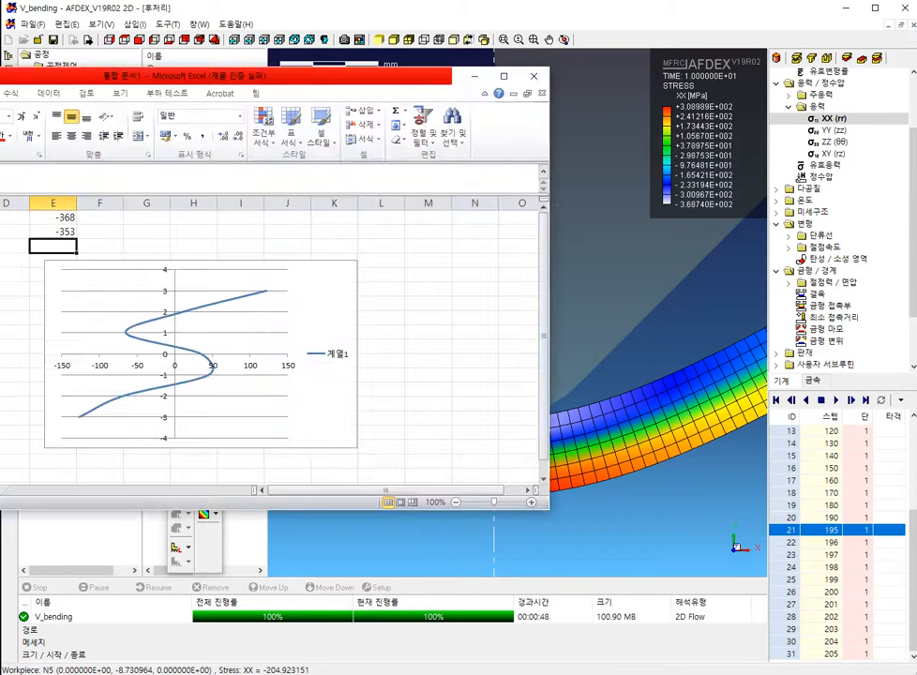
{"action": "type", "text": "-204"}
{"action": "key", "text": "Return"}
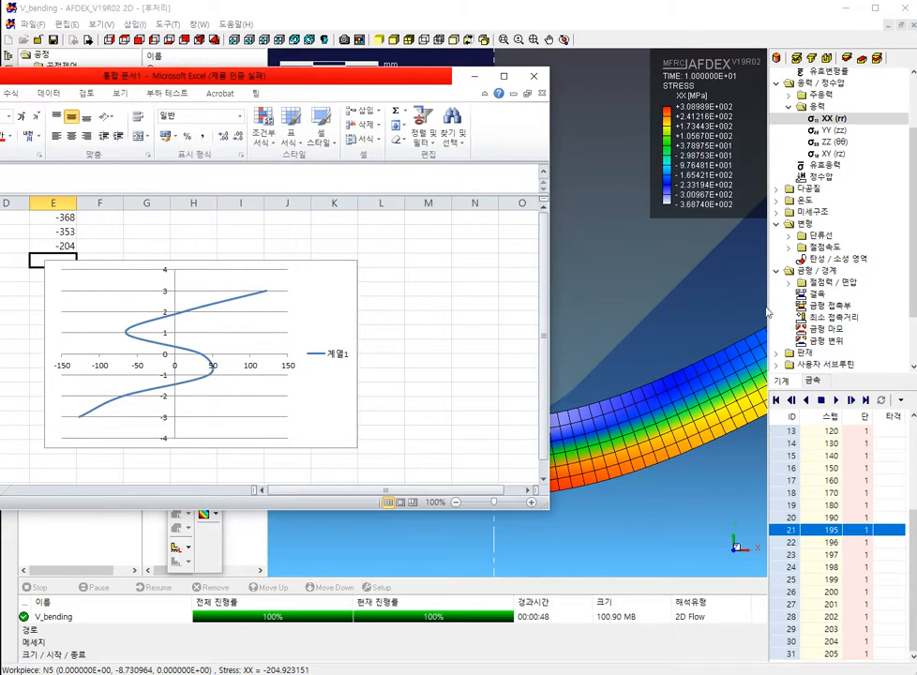
- Probe the fourth and fifth axis nodes down in AFDEX, shift the chart off column E, and enter XX stresses 80 and 255 in E4 and E5
{"action": "key", "text": "alt+Tab"}
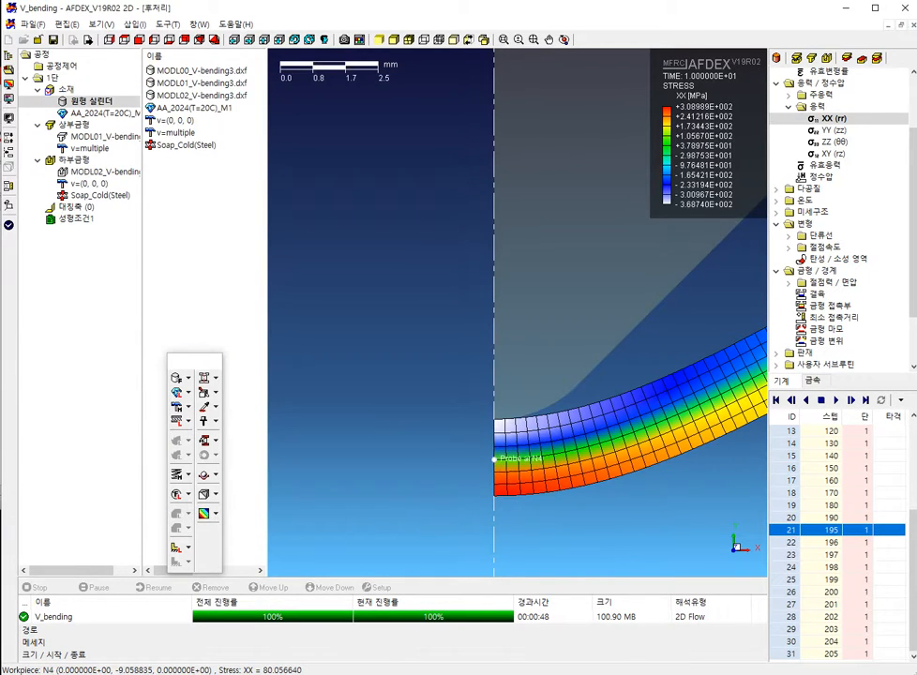
{"action": "key", "text": "alt+Tab"}
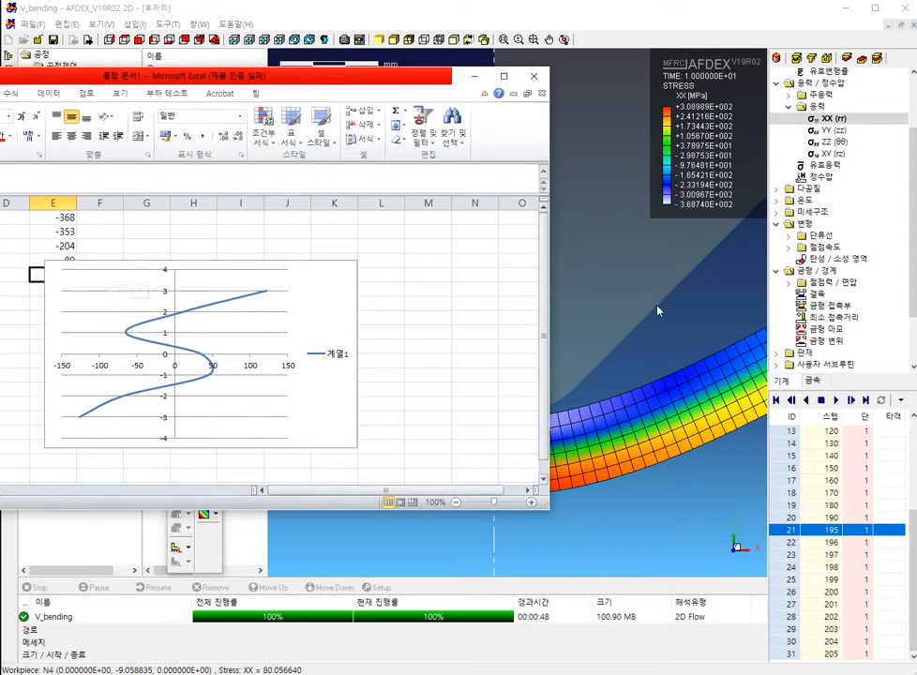
{"action": "key", "text": "alt+Tab"}
{"action": "left_click", "coordinate": [495, 471]}
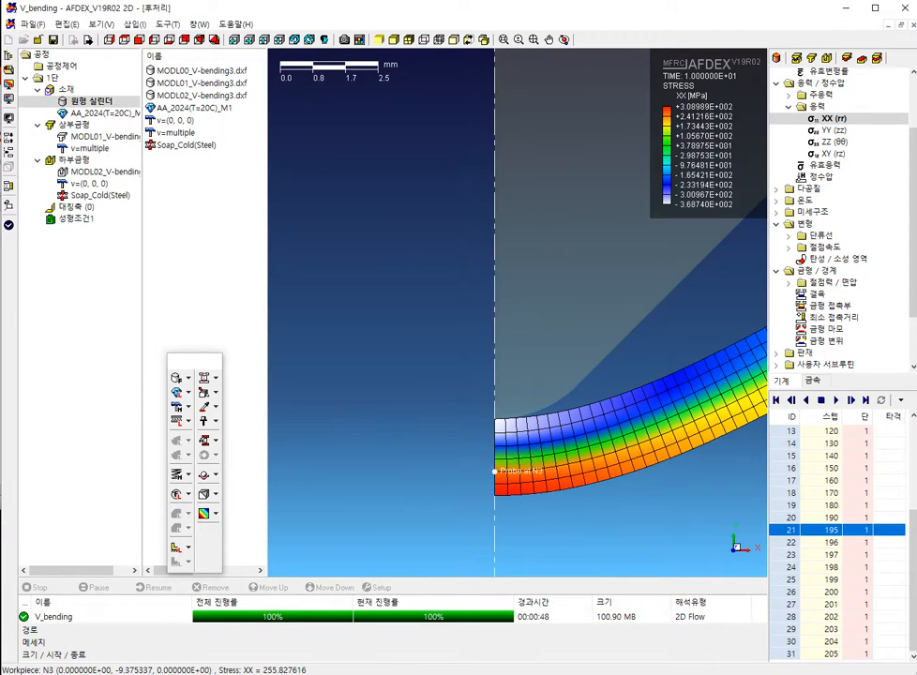
{"action": "key", "text": "alt+Tab"}
{"action": "left_click", "coordinate": [106, 259]}
{"action": "left_click_drag", "start_coordinate": [106, 260], "coordinate": [72, 261]}
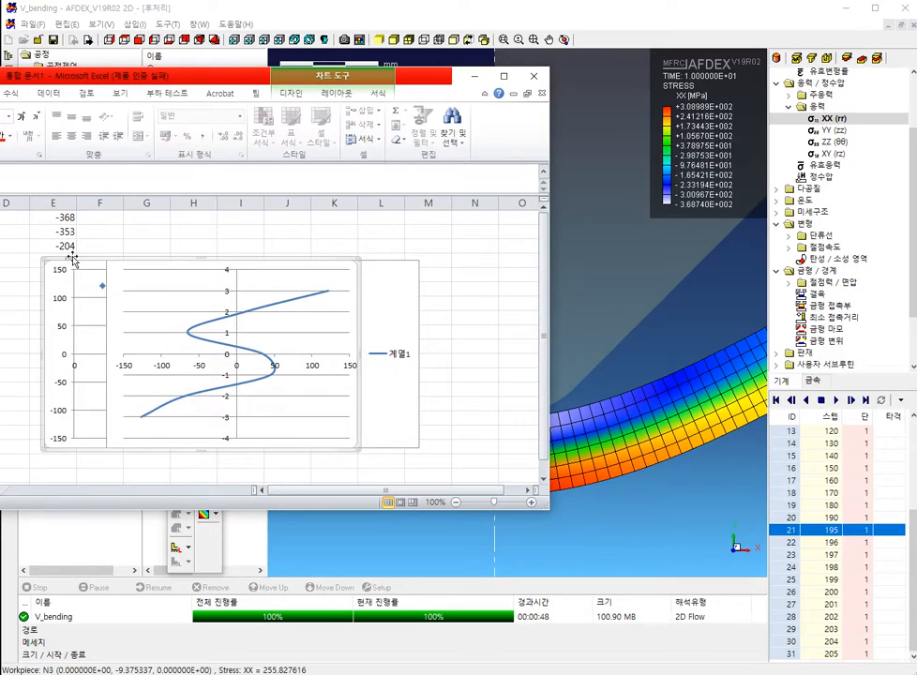
{"action": "left_click", "coordinate": [70, 261]}
{"action": "type", "text": "80"}
{"action": "key", "text": "Return"}
{"action": "type", "text": "25"}
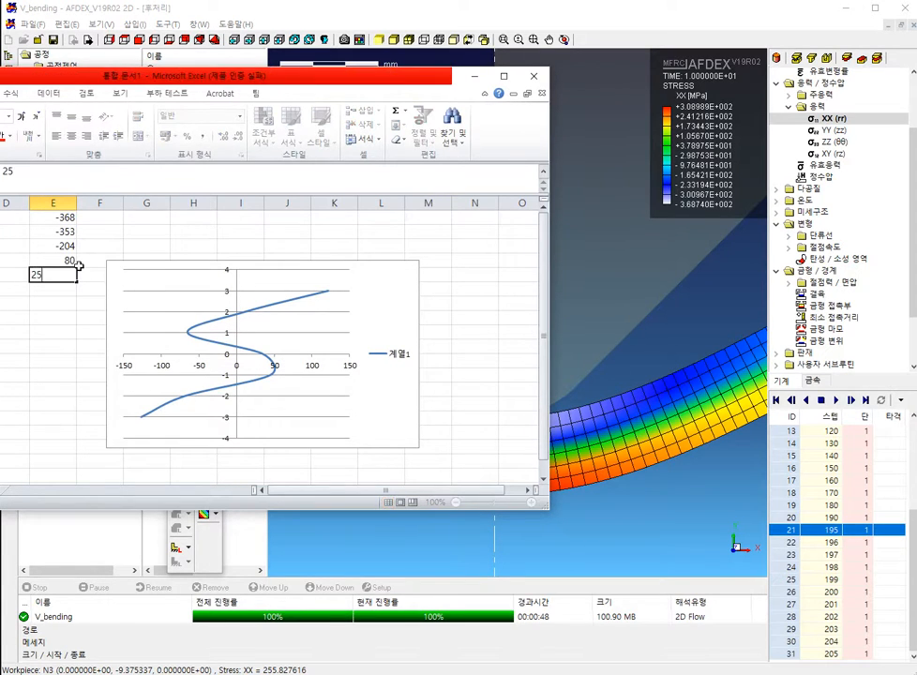
{"action": "type", "text": "5"}
{"action": "key", "text": "Return"}
- Probe the sixth and seventh nodes down on the symmetry axis in AFDEX and enter XX stresses 294 and 308 in Excel cells E6 and E7
{"action": "key", "text": "alt+Tab"}
{"action": "left_click", "coordinate": [496, 485]}
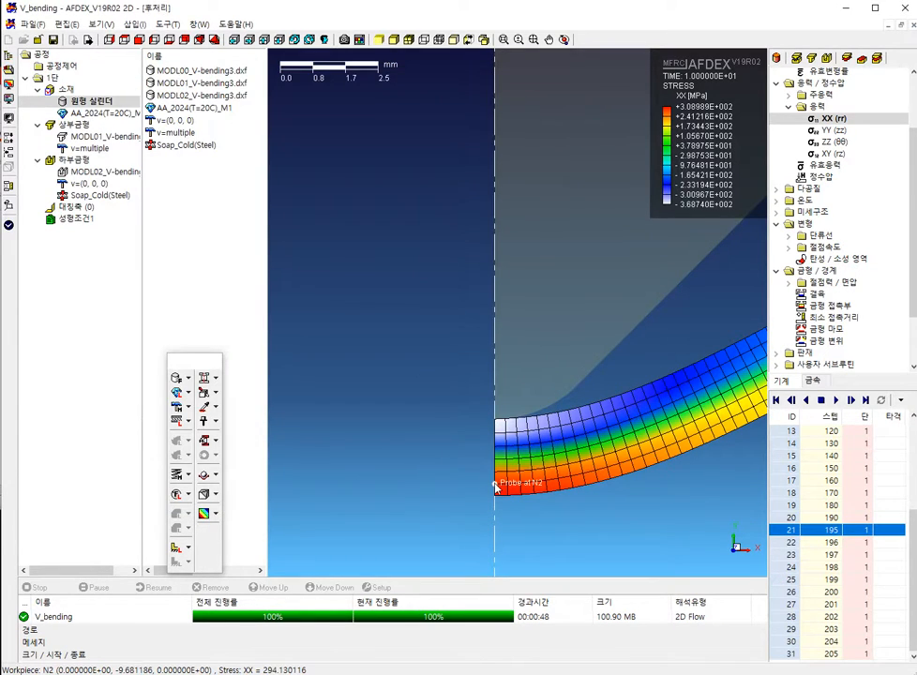
{"action": "left_click", "coordinate": [497, 497]}
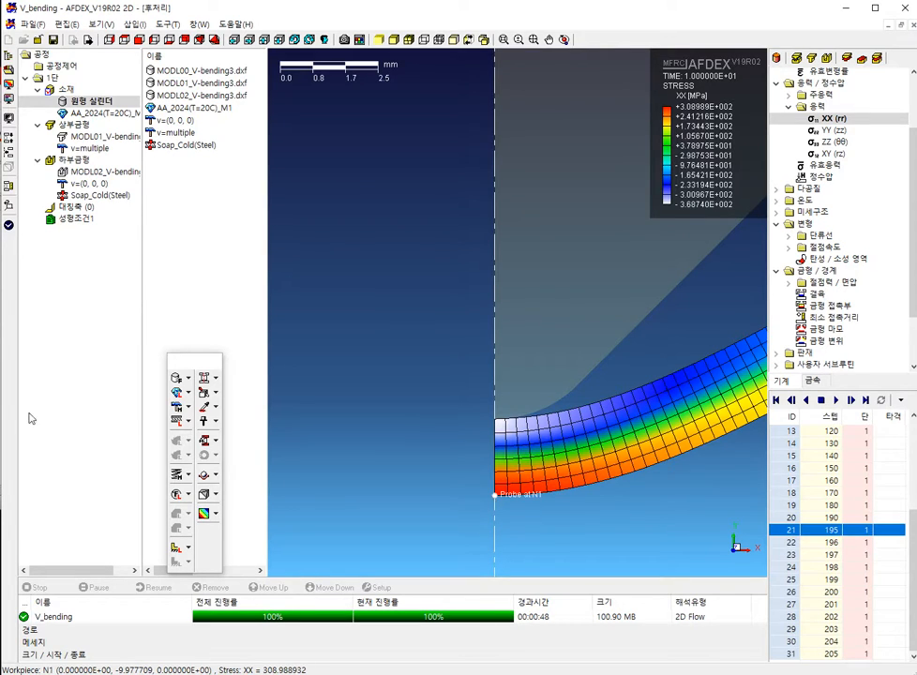
{"action": "key", "text": "alt+Tab"}
{"action": "type", "text": "294"}
{"action": "key", "text": "Return"}
{"action": "type", "text": "308"}
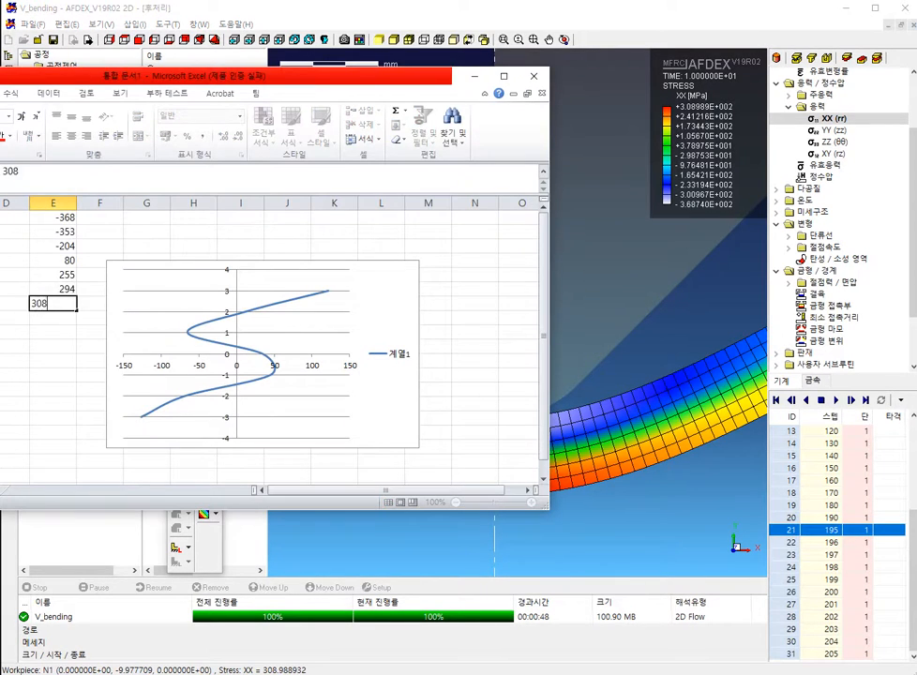
{"action": "key", "text": "Return"}
- Copy the thickness positions 3 to -3 from column C and paste them into cells F1 to F7
{"action": "left_click_drag", "start_coordinate": [0, 218], "coordinate": [0, 274]}
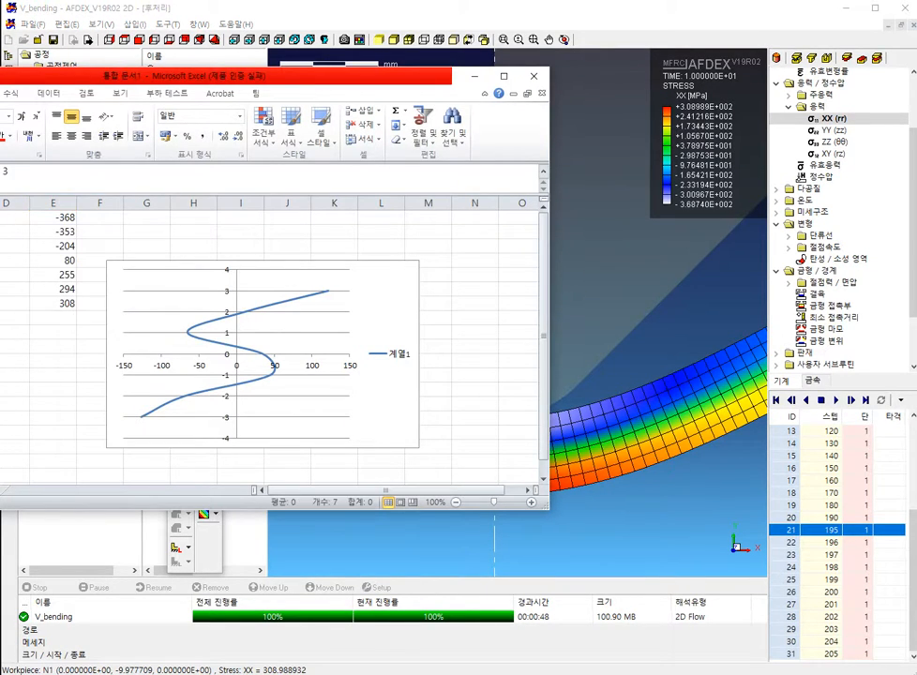
{"action": "key", "text": "ctrl+c"}
{"action": "left_click", "coordinate": [100, 218]}
{"action": "key", "text": "ctrl+v"}
- Insert a scatter chart with smooth lines from the pre-springback stresses and positions in E1:F7
{"action": "left_click_drag", "start_coordinate": [52, 217], "coordinate": [93, 301]}
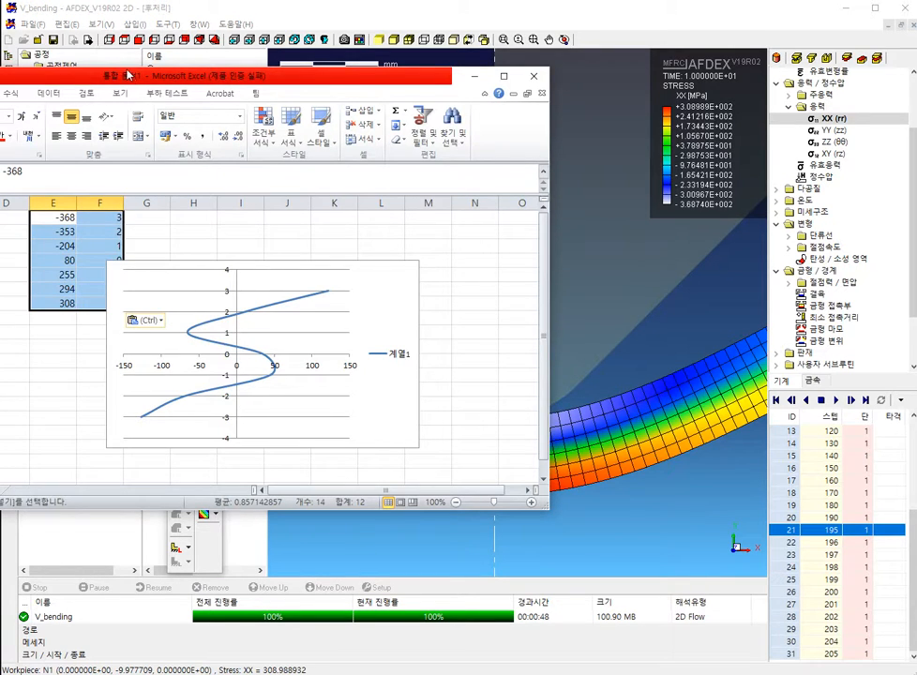
{"action": "left_click_drag", "start_coordinate": [129, 74], "coordinate": [294, 80]}
{"action": "left_click", "coordinate": [65, 98]}
{"action": "left_click", "coordinate": [336, 127]}
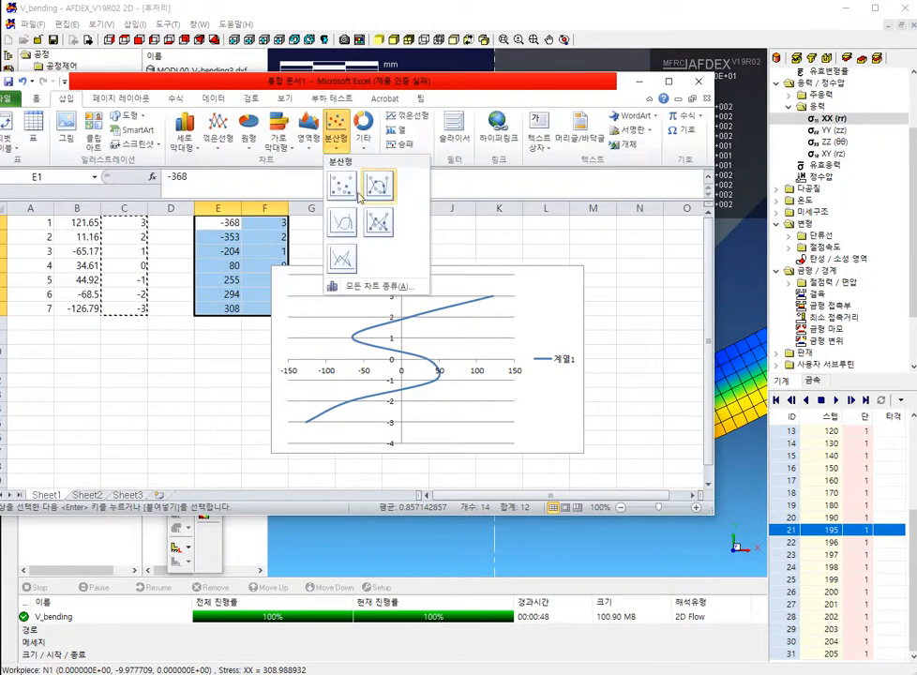
{"action": "left_click", "coordinate": [362, 194]}
- Arrange the two stress charts side by side and reposition the Excel window so both curves can be compared
{"action": "left_click_drag", "start_coordinate": [391, 273], "coordinate": [265, 272]}
{"action": "left_click_drag", "start_coordinate": [410, 262], "coordinate": [549, 263]}
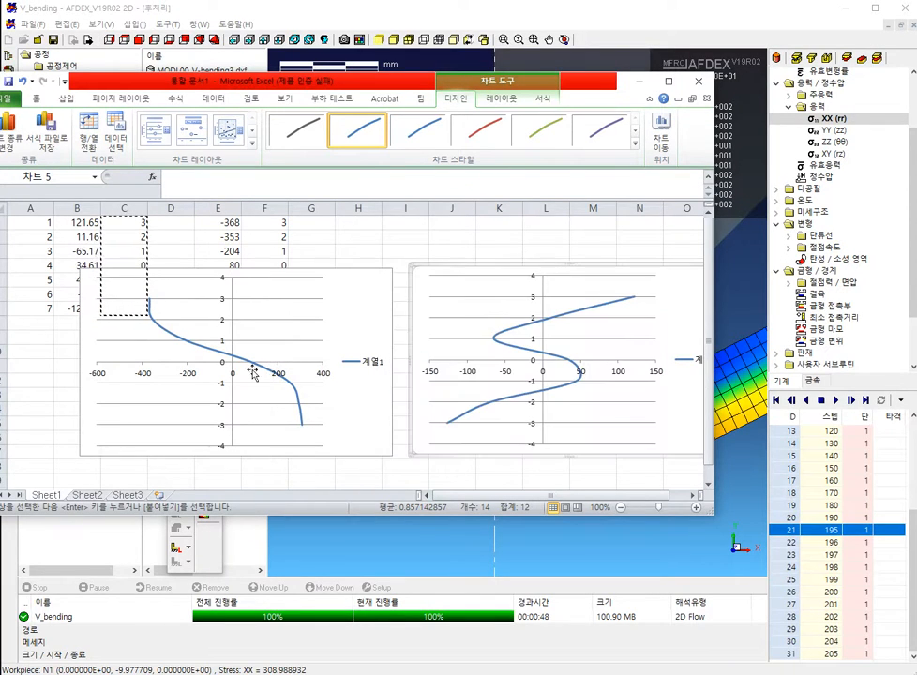
{"action": "left_click", "coordinate": [185, 272]}
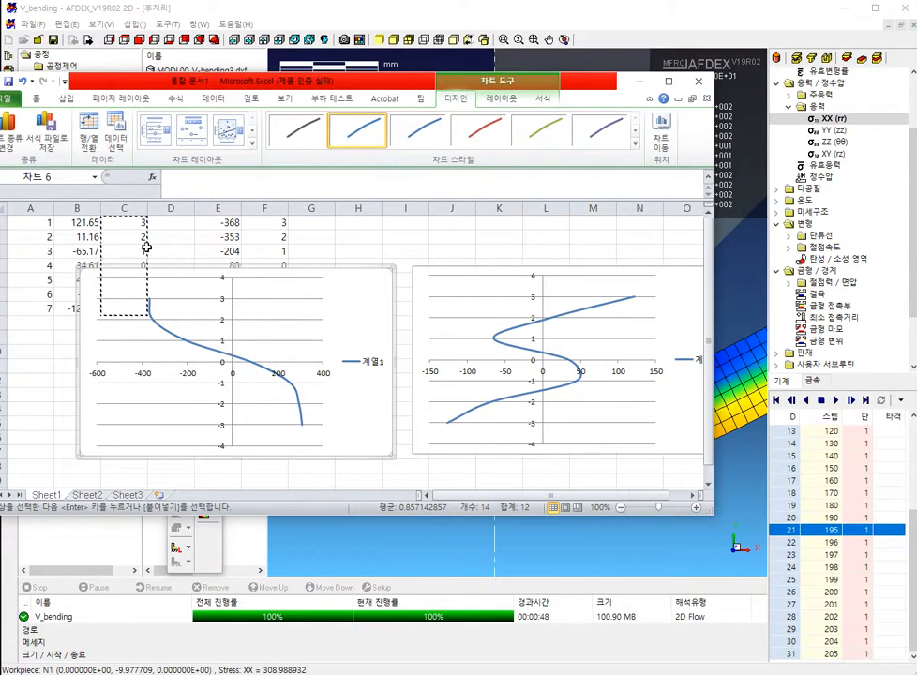
{"action": "left_click", "coordinate": [166, 236]}
{"action": "mouse_move", "coordinate": [155, 305]}
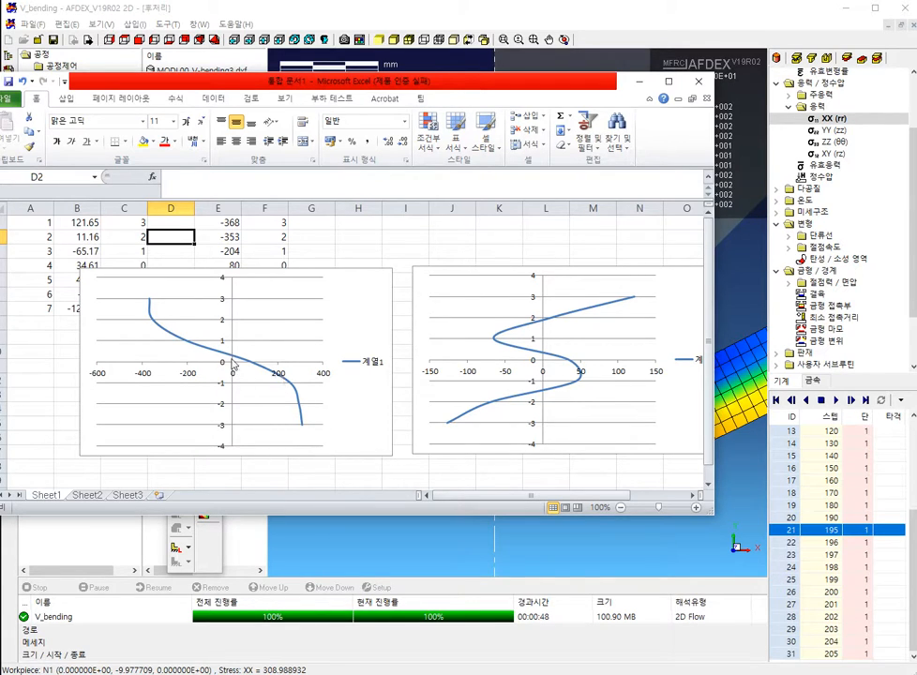
{"action": "mouse_move", "coordinate": [233, 366]}
{"action": "left_click_drag", "start_coordinate": [305, 81], "coordinate": [344, 76]}
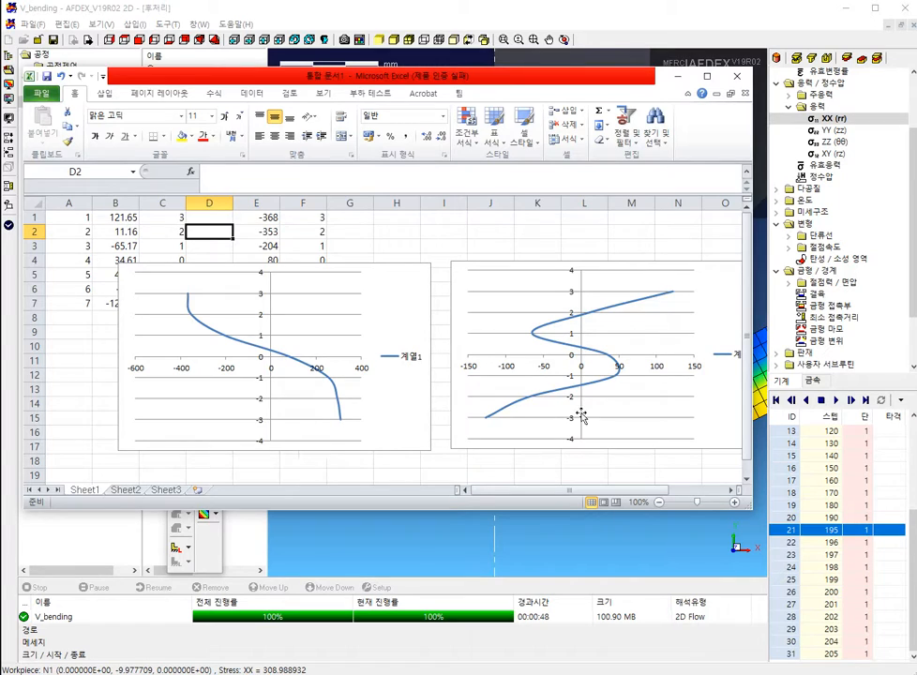
- Switch to AFDEX and examine the XX stress across the bent sheet at step 205, after springback
{"action": "left_click", "coordinate": [405, 548]}
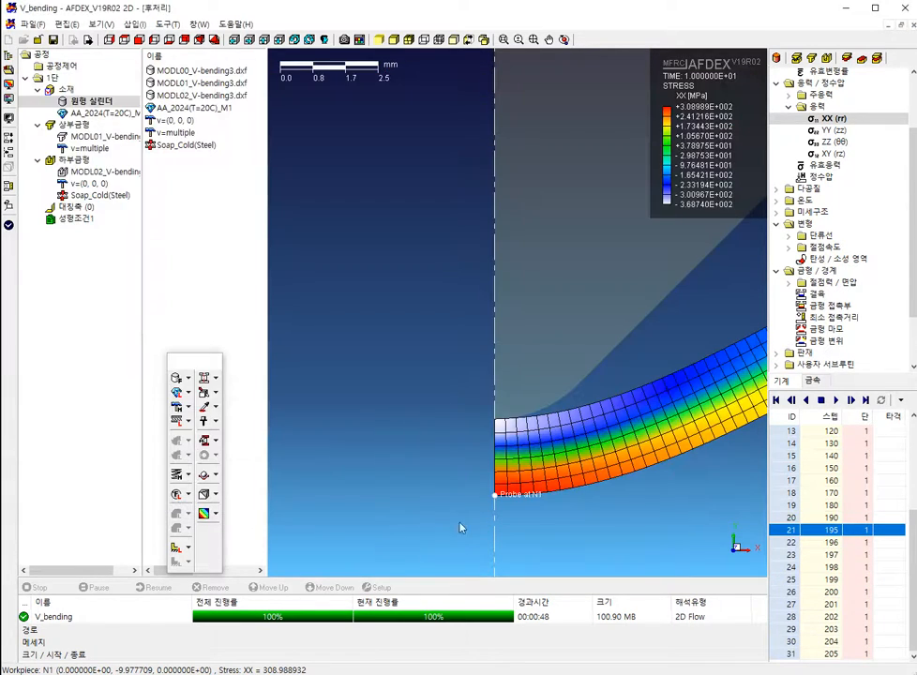
{"action": "left_click", "coordinate": [828, 651]}
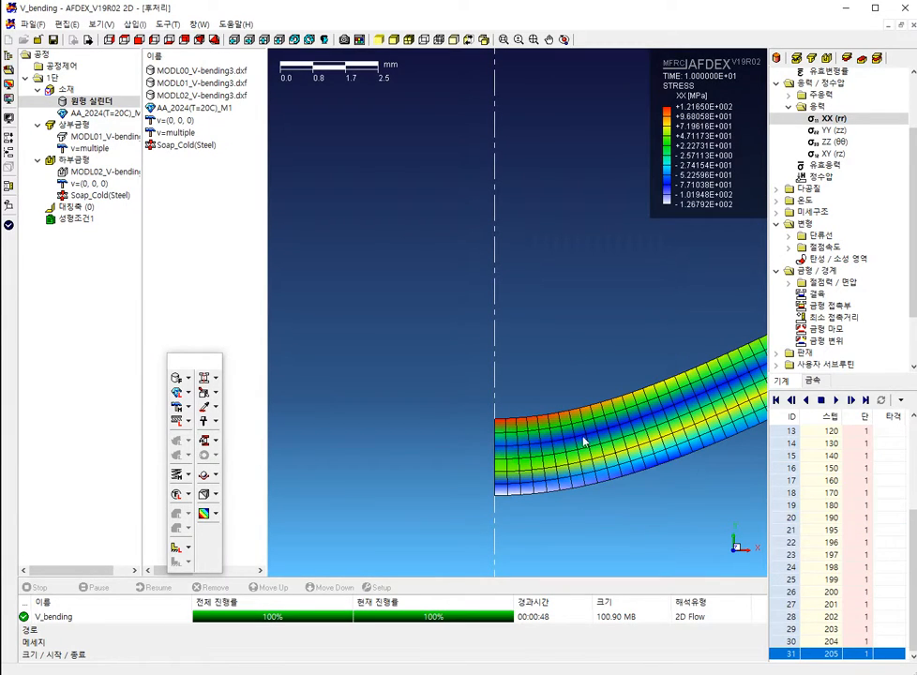
{"action": "scroll", "coordinate": [590, 370], "scroll_direction": "down", "scroll_amount": 6}
{"action": "scroll", "coordinate": [555, 362], "scroll_direction": "up", "scroll_amount": 2}
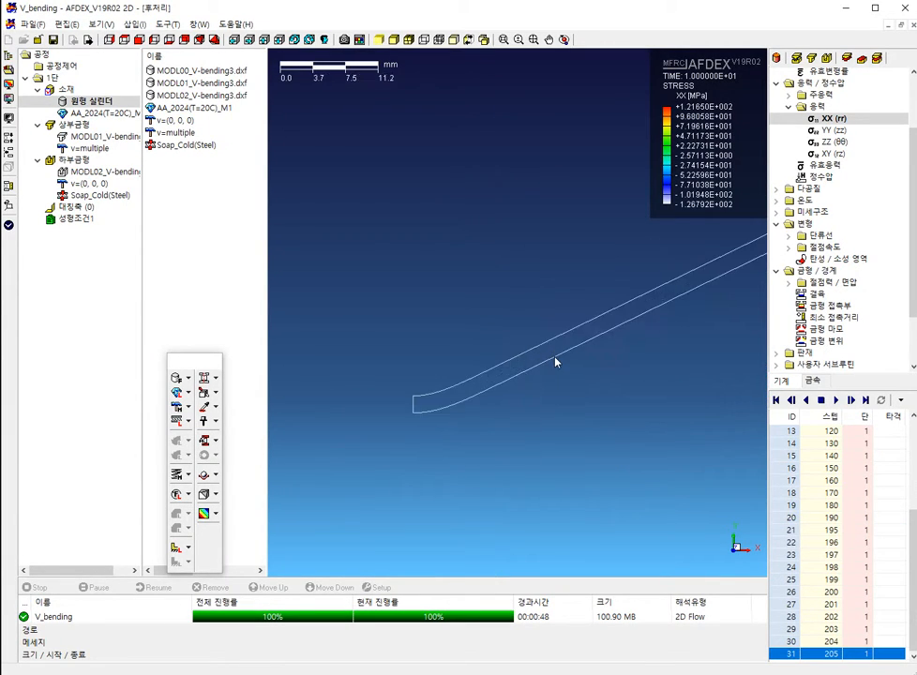
{"action": "scroll", "coordinate": [426, 413], "scroll_direction": "up", "scroll_amount": 3}
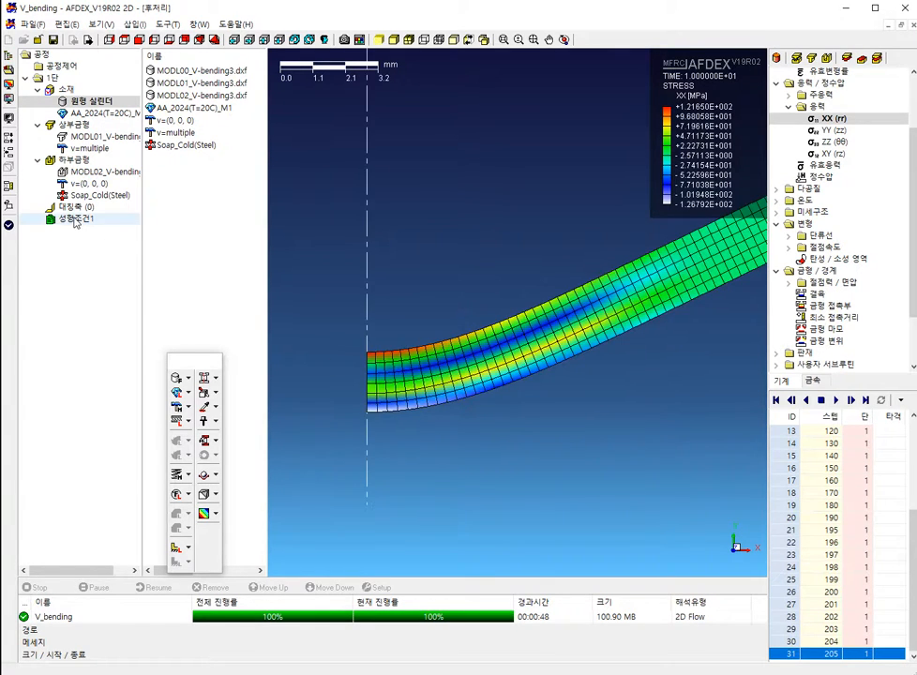
- Review the XX stress distribution at several result steps, including 130, 150, 203 and 180
{"action": "left_click", "coordinate": [804, 500]}
{"action": "left_click", "coordinate": [804, 468]}
{"action": "scroll", "coordinate": [816, 525], "scroll_direction": "up", "scroll_amount": 4}
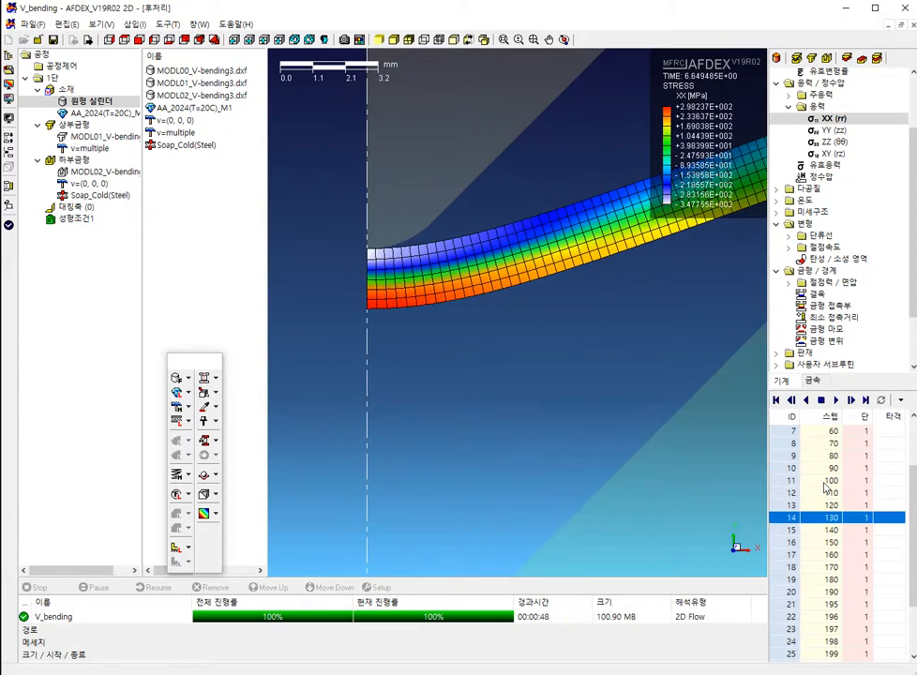
{"action": "scroll", "coordinate": [828, 619], "scroll_direction": "down", "scroll_amount": 4}
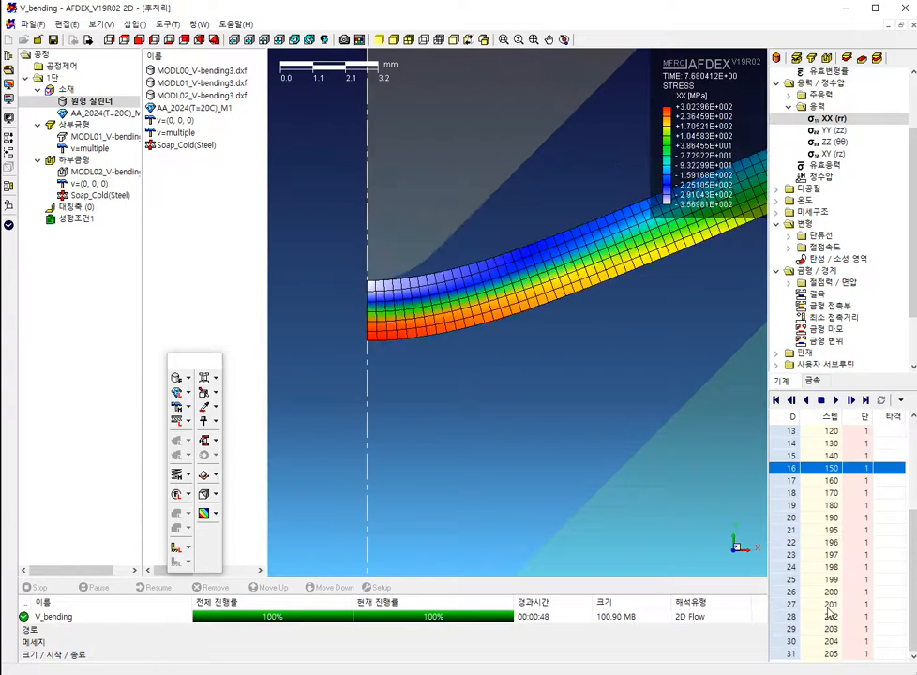
{"action": "left_click", "coordinate": [828, 630]}
{"action": "left_click", "coordinate": [825, 506]}
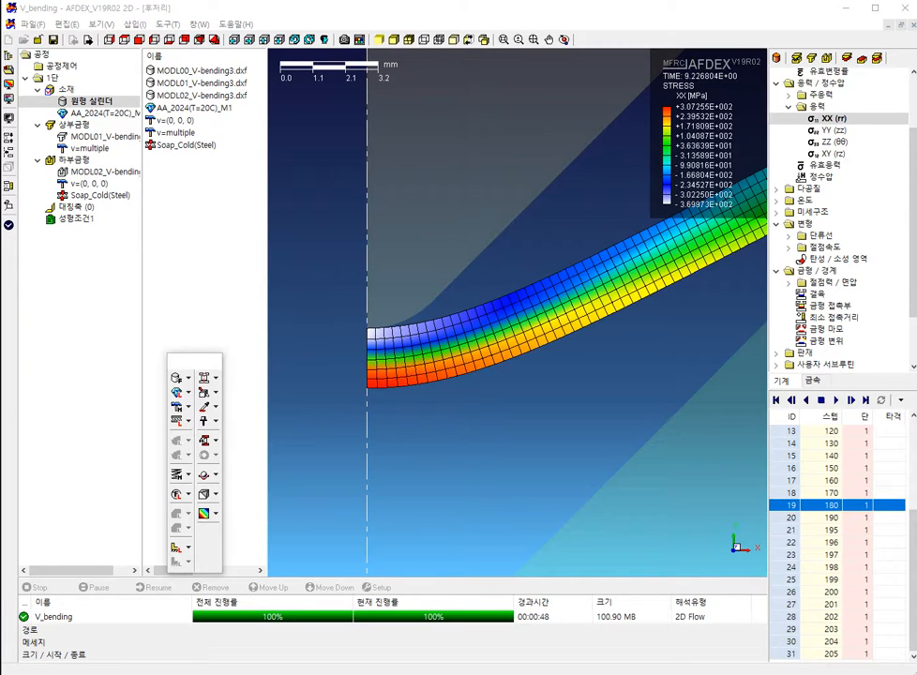
- Switch to Rhinoceros, lower the upper die's tip onto the sheet's upper corner on the symmetry axis, and select the sheet
{"action": "key", "text": "alt+Tab"}
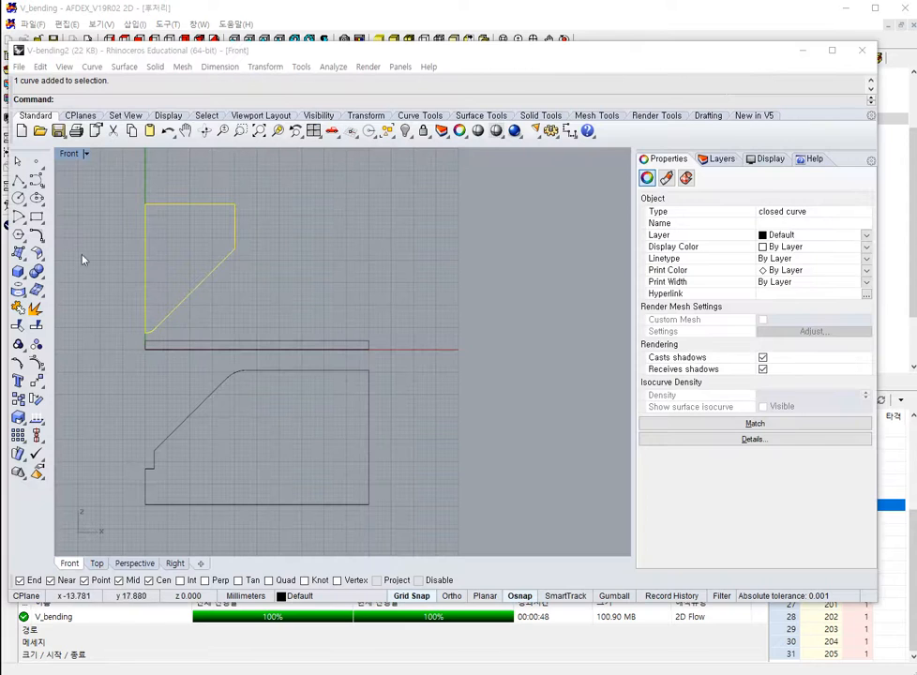
{"action": "scroll", "coordinate": [113, 340], "scroll_direction": "up", "scroll_amount": 8}
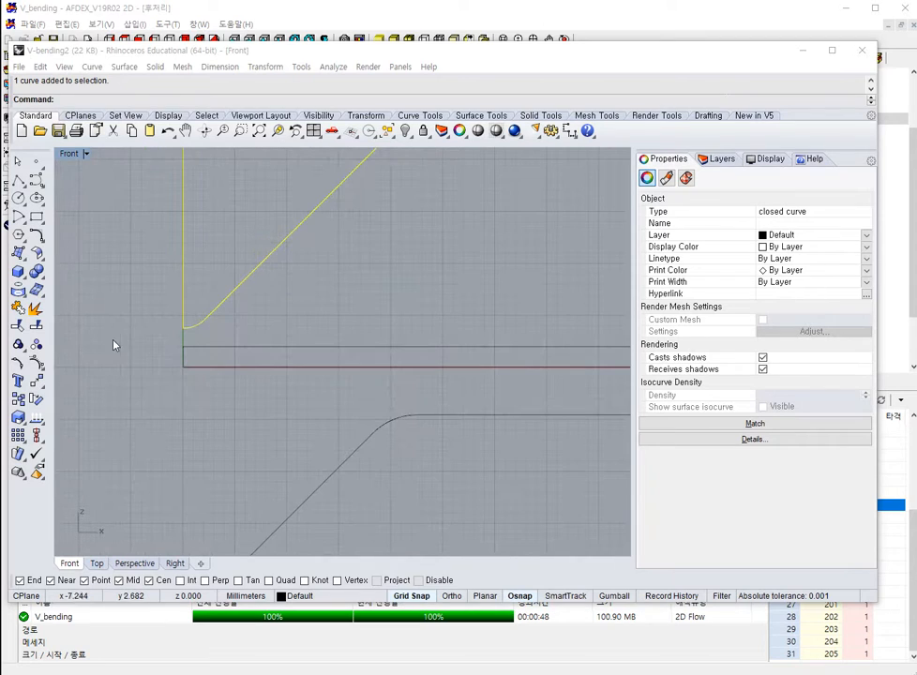
{"action": "left_click", "coordinate": [36, 381]}
{"action": "left_click", "coordinate": [183, 326]}
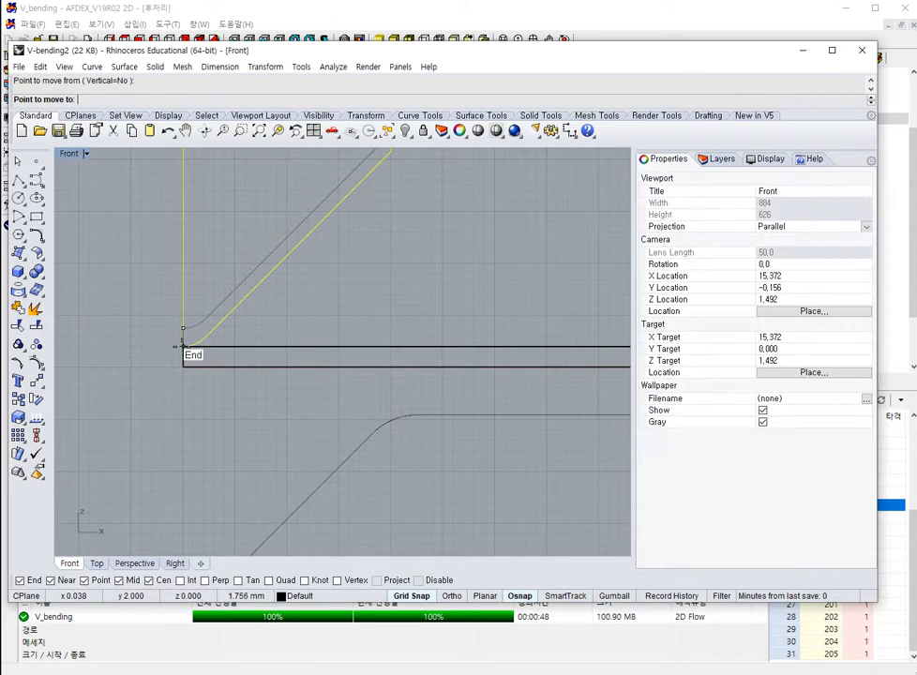
{"action": "left_click", "coordinate": [184, 348]}
{"action": "left_click", "coordinate": [288, 368]}
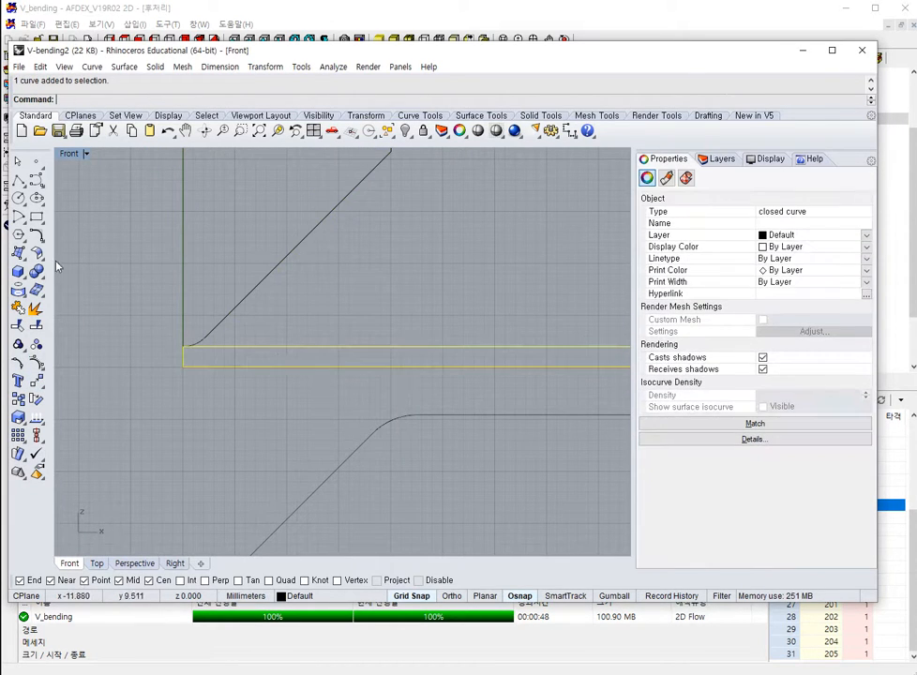
{"action": "left_click", "coordinate": [18, 180]}
{"action": "scroll", "coordinate": [563, 394], "scroll_direction": "down", "scroll_amount": 3}
{"action": "left_click", "coordinate": [576, 373]}
{"action": "key", "text": "Escape"}
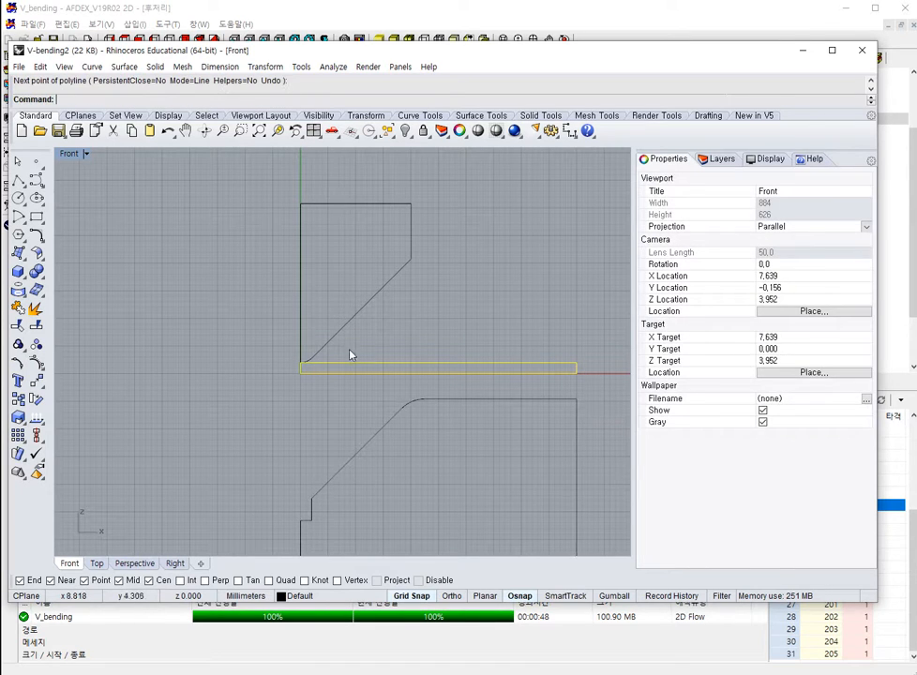
- Move the sheet and upper die down together so the sheet's lower outer corner meets the lower die's upper outer corner
{"action": "left_click", "coordinate": [339, 333], "text": "shift"}
{"action": "left_click", "coordinate": [37, 381]}
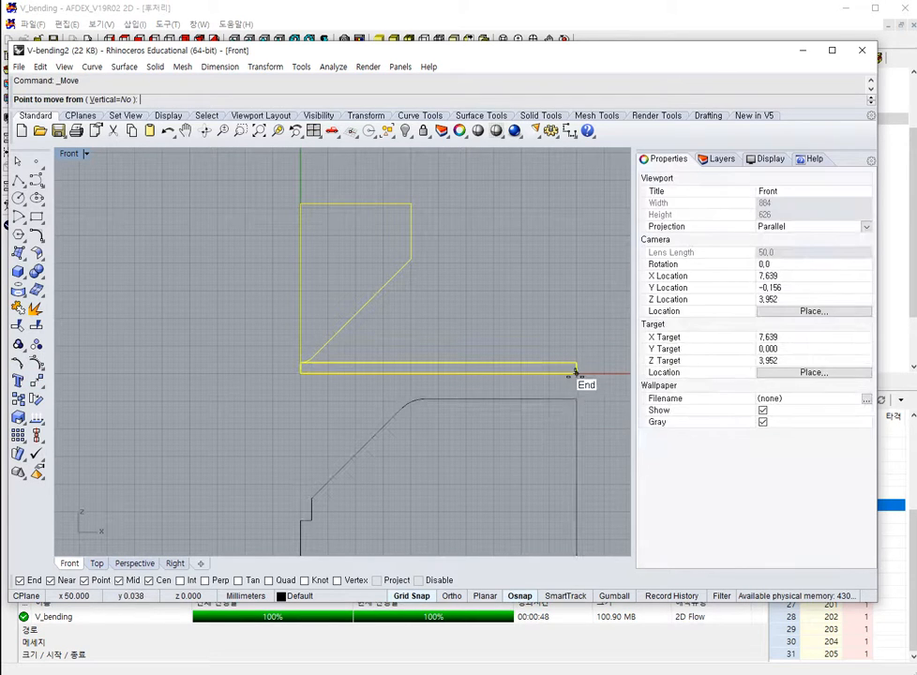
{"action": "left_click", "coordinate": [577, 374]}
{"action": "left_click", "coordinate": [577, 399]}
- Duplicate the upper die in place and lower one copy vertically into the lower die's V cavity
{"action": "left_click", "coordinate": [323, 379]}
{"action": "key", "text": "ctrl+c"}
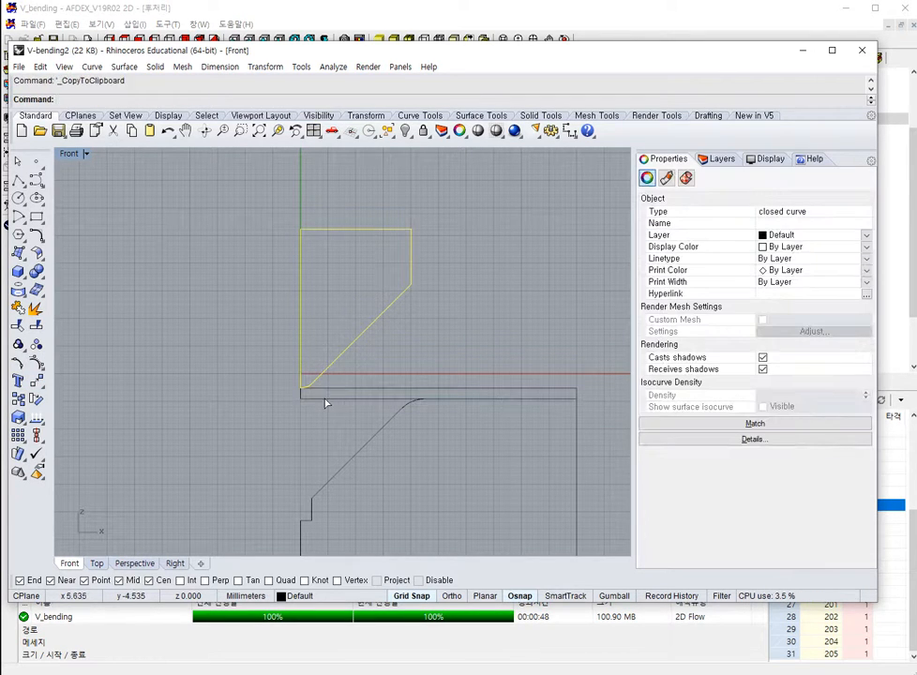
{"action": "key", "text": "ctrl+v"}
{"action": "left_click_drag", "start_coordinate": [312, 389], "coordinate": [318, 451], "text": "shift"}
{"action": "scroll", "coordinate": [309, 474], "scroll_direction": "up", "scroll_amount": 5}
{"action": "key", "text": "ctrl+z"}
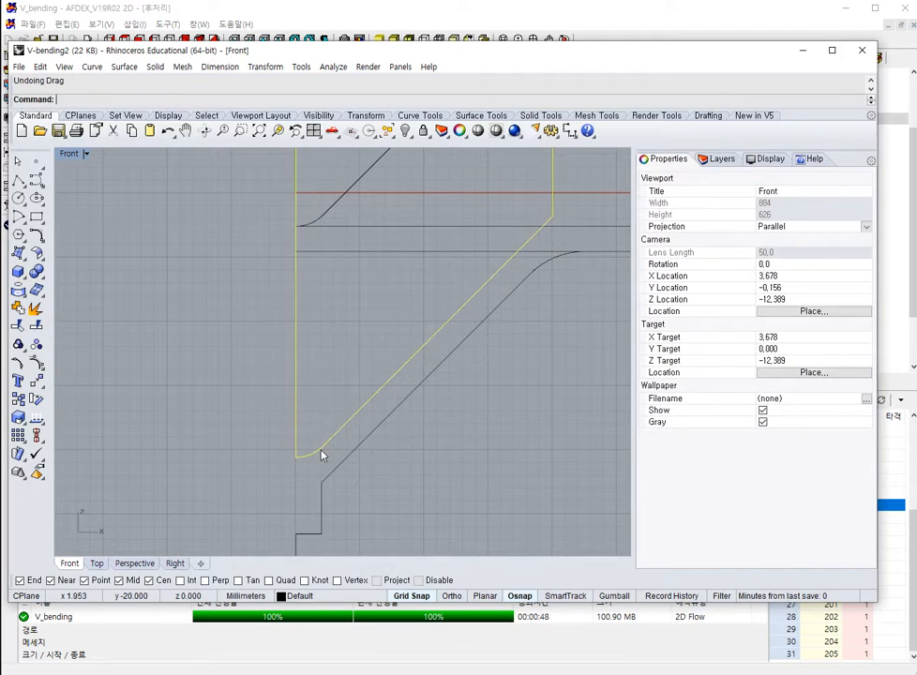
{"action": "scroll", "coordinate": [332, 445], "scroll_direction": "down", "scroll_amount": 2}
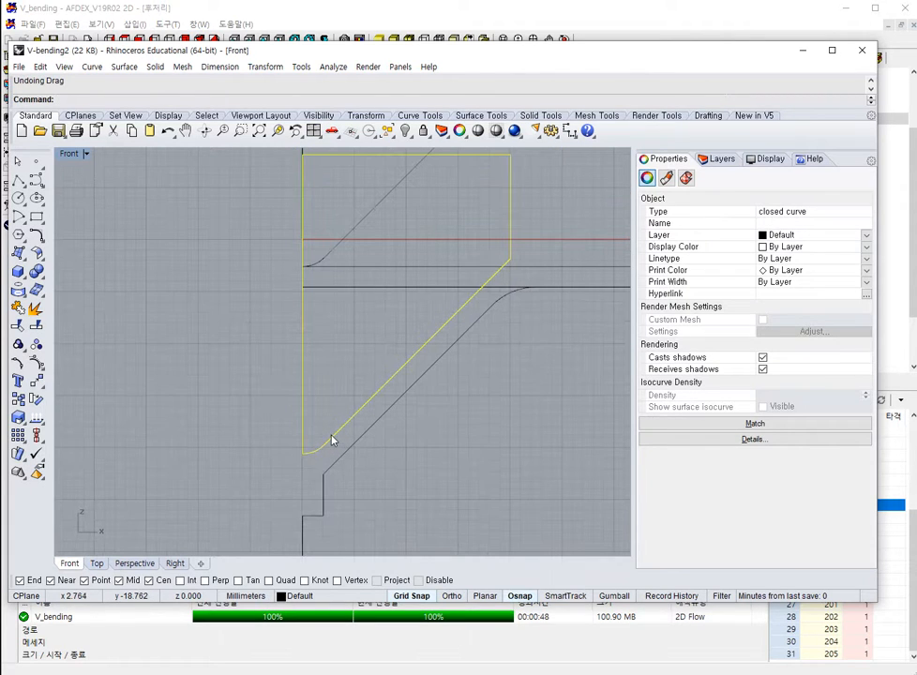
{"action": "left_click", "coordinate": [253, 332]}
- Duplicate the flat sheet in place and rotate one copy 45 degrees about its upper corner on the symmetry axis
{"action": "left_click", "coordinate": [356, 286]}
{"action": "left_click", "coordinate": [358, 340]}
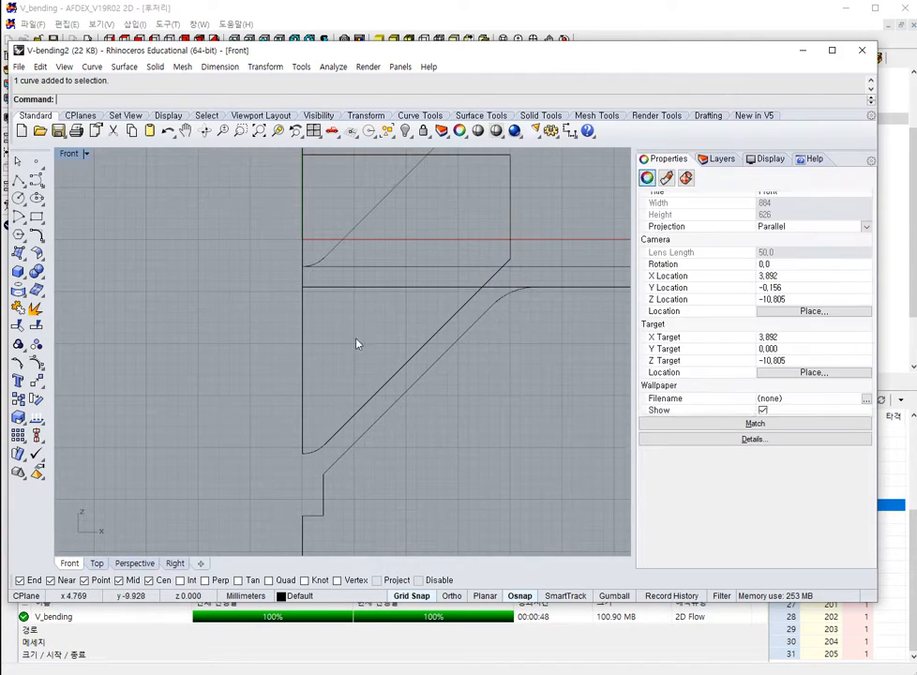
{"action": "left_click", "coordinate": [377, 289]}
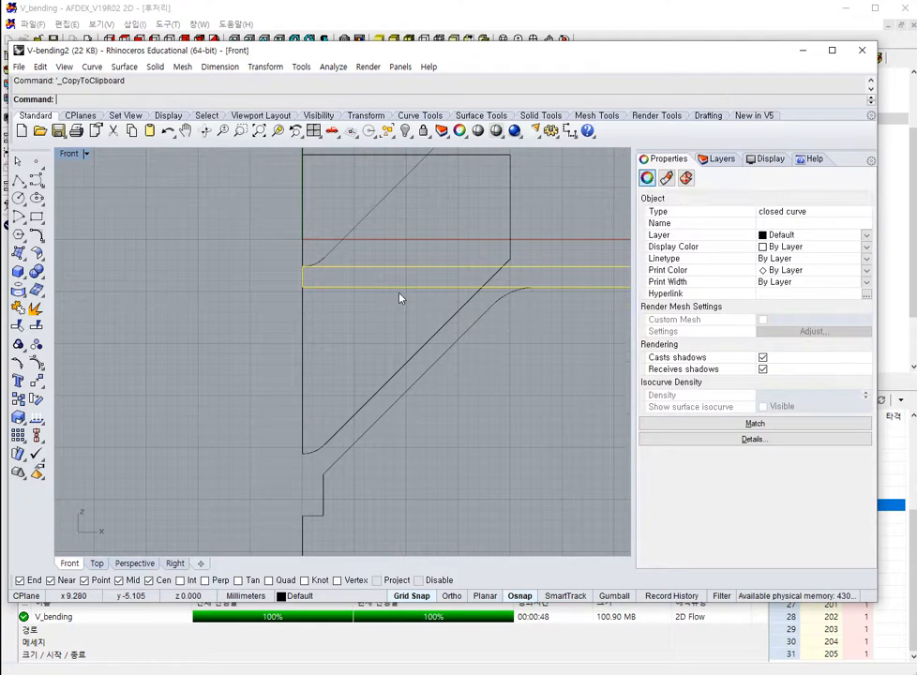
{"action": "type", "text": "Rotate"}
{"action": "key", "text": "Return"}
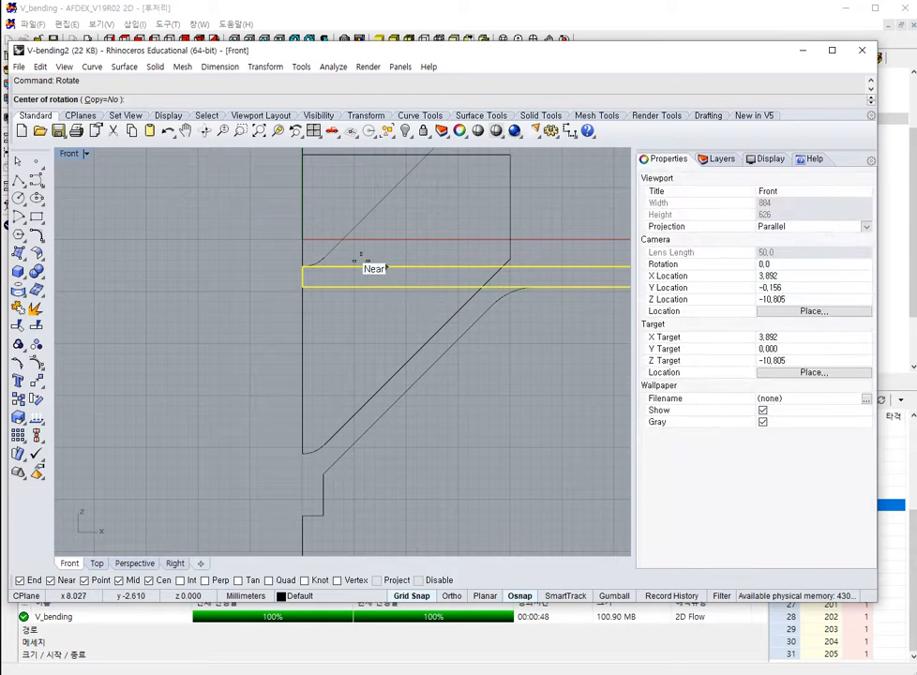
{"action": "left_click", "coordinate": [303, 267]}
{"action": "left_click", "coordinate": [562, 266]}
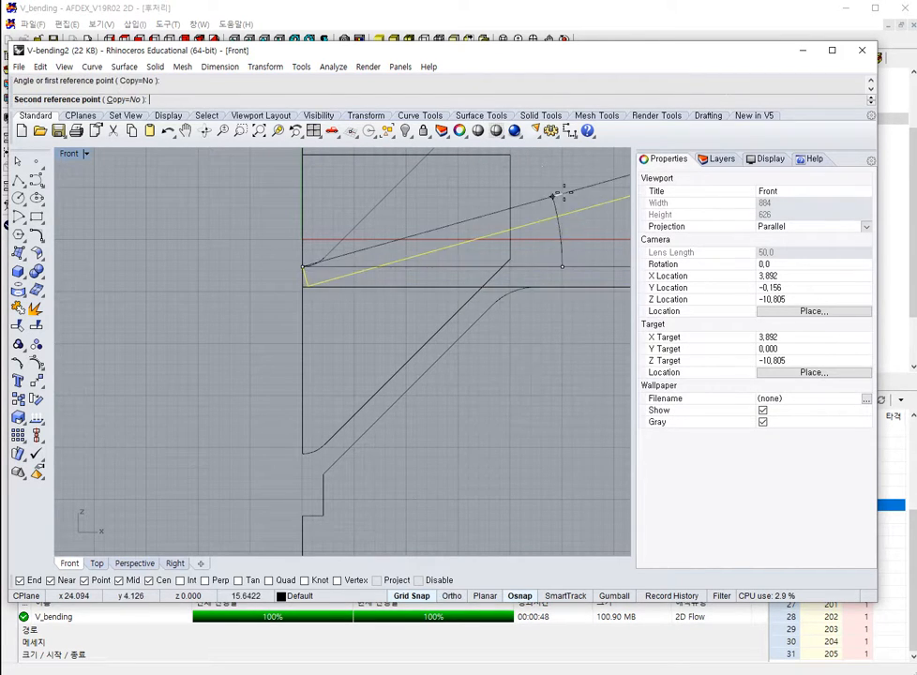
{"action": "type", "text": "45"}
{"action": "key", "text": "Return"}
- Move the tilted sheet down so its lower end corner snaps to the inner end of the lower die's slanted face
{"action": "left_click_drag", "start_coordinate": [395, 207], "coordinate": [375, 430]}
{"action": "left_click", "coordinate": [36, 381]}
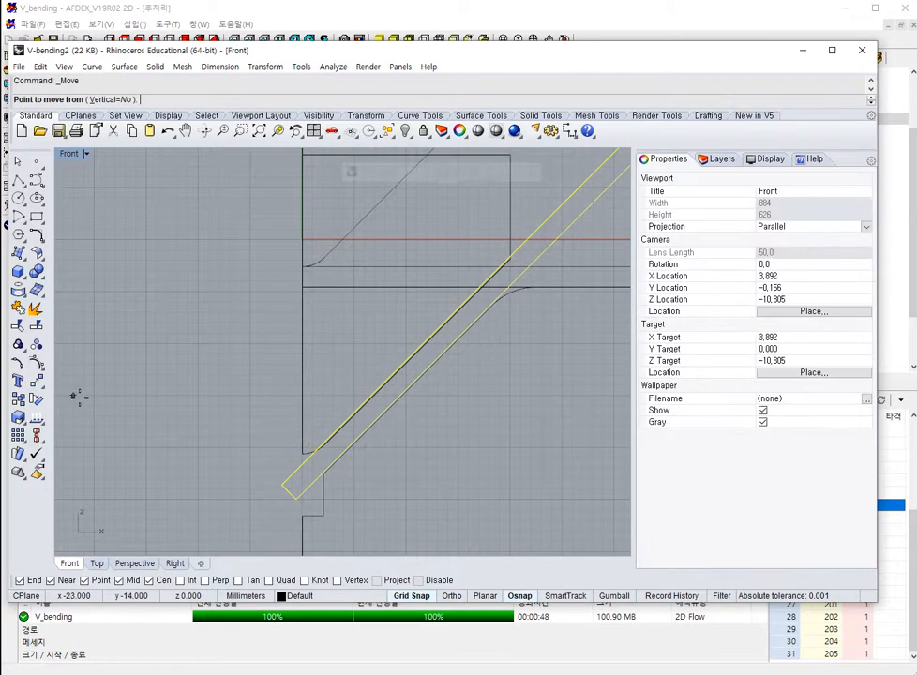
{"action": "left_click", "coordinate": [296, 498]}
{"action": "left_click", "coordinate": [320, 473]}
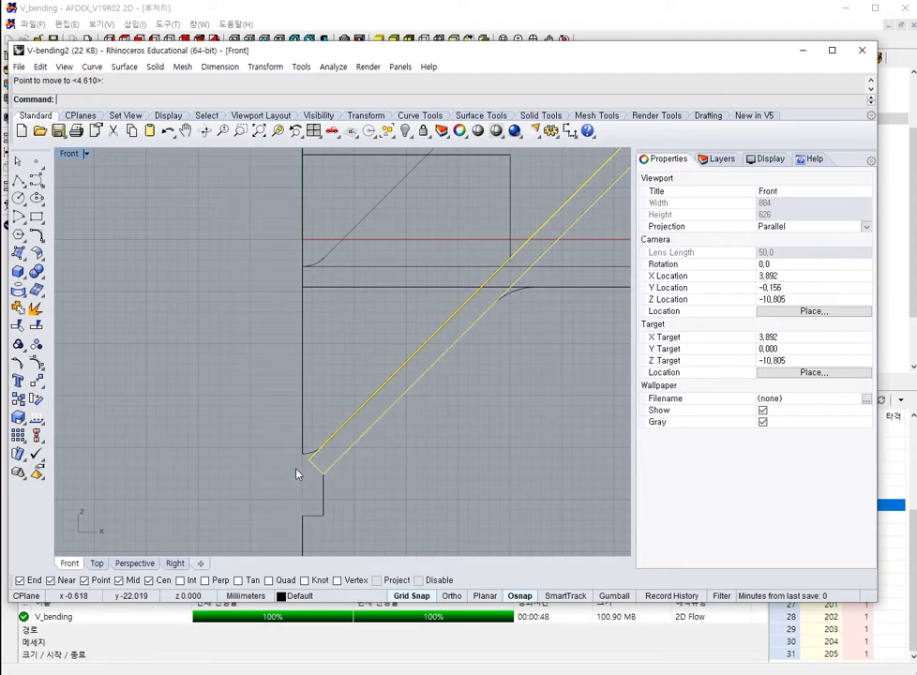
- Raise the lowered upper die clear of the tilted sheet and draw a vertical reference line down from its slanted edge across the sheet's upper edge
{"action": "left_click", "coordinate": [296, 472]}
{"action": "scroll", "coordinate": [317, 438], "scroll_direction": "up", "scroll_amount": 7}
{"action": "scroll", "coordinate": [317, 438], "scroll_direction": "up", "scroll_amount": 3}
{"action": "left_click", "coordinate": [302, 510]}
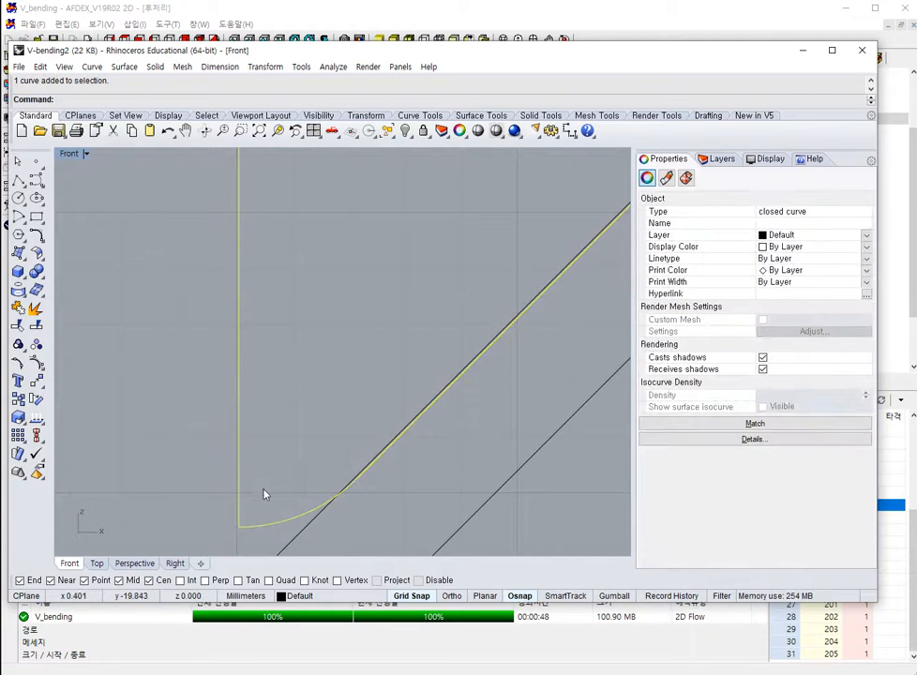
{"action": "left_click_drag", "start_coordinate": [298, 519], "coordinate": [299, 462]}
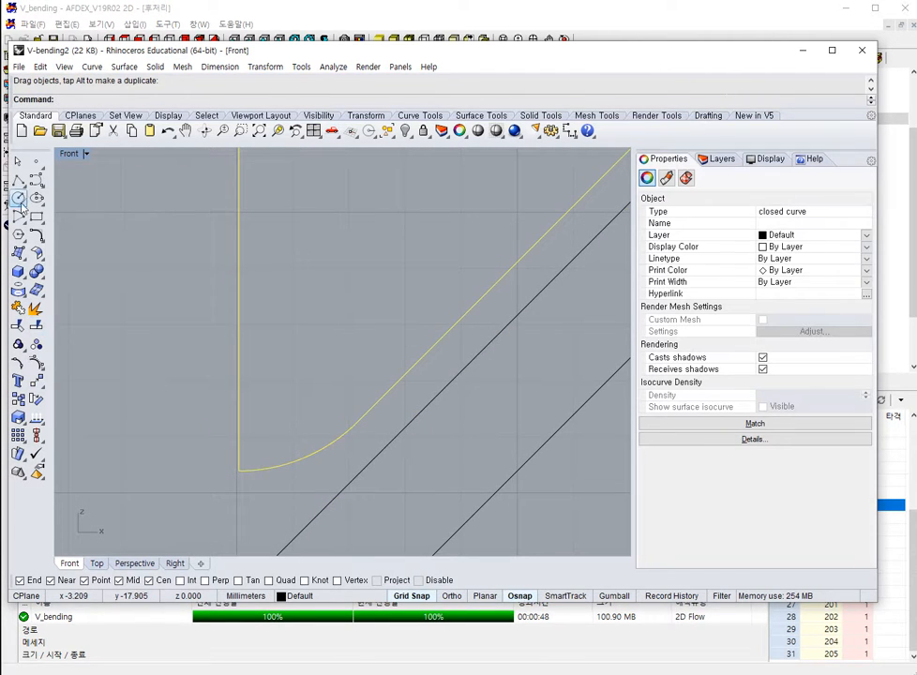
{"action": "left_click", "coordinate": [19, 182]}
{"action": "left_click", "coordinate": [400, 380]}
{"action": "left_click", "coordinate": [400, 492]}
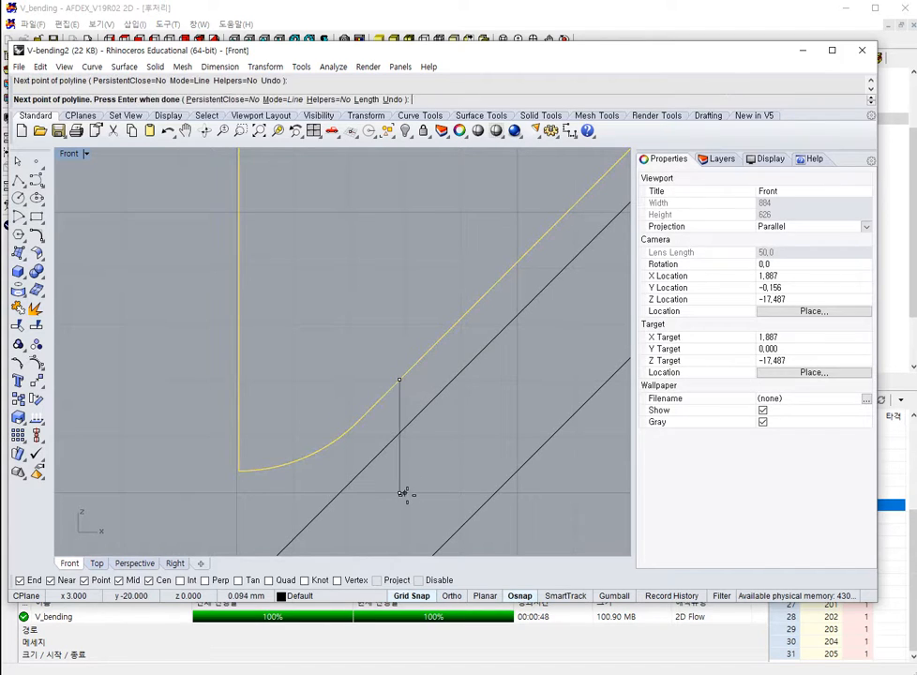
{"action": "key", "text": "Return"}
- Enable intersection snapping and lower the upper die along the reference line until its slanted edge meets the tilted sheet's upper edge
{"action": "left_click", "coordinate": [348, 433]}
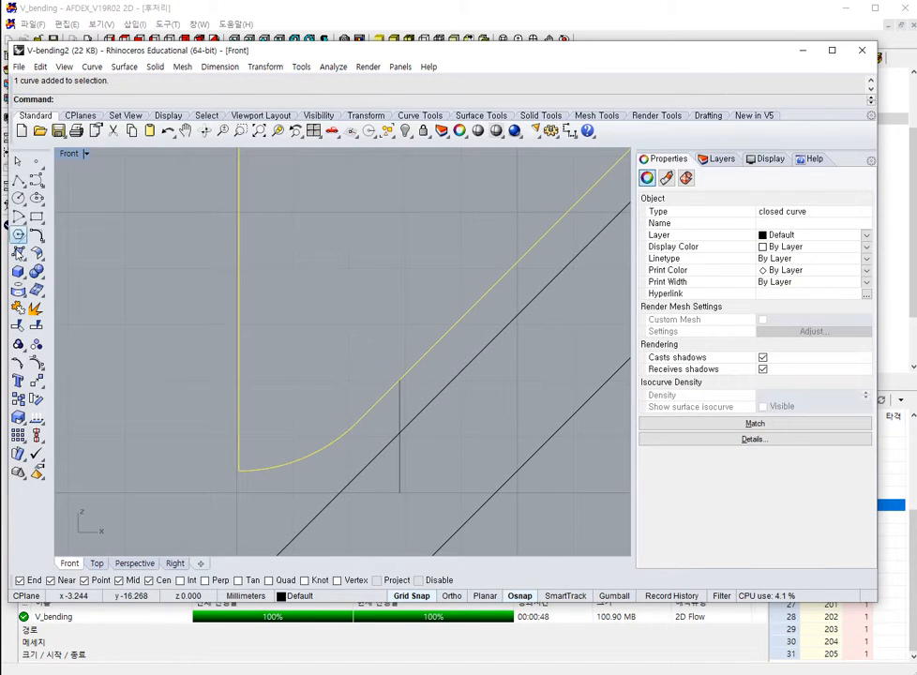
{"action": "left_click", "coordinate": [16, 184]}
{"action": "left_click", "coordinate": [36, 382]}
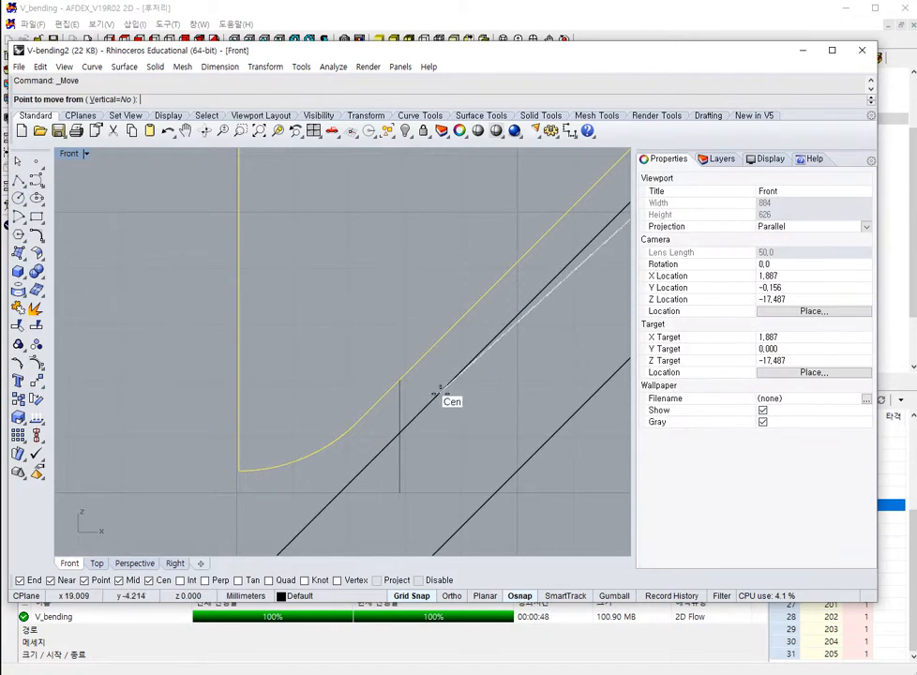
{"action": "left_click", "coordinate": [401, 380]}
{"action": "scroll", "coordinate": [403, 431], "scroll_direction": "up", "scroll_amount": 3}
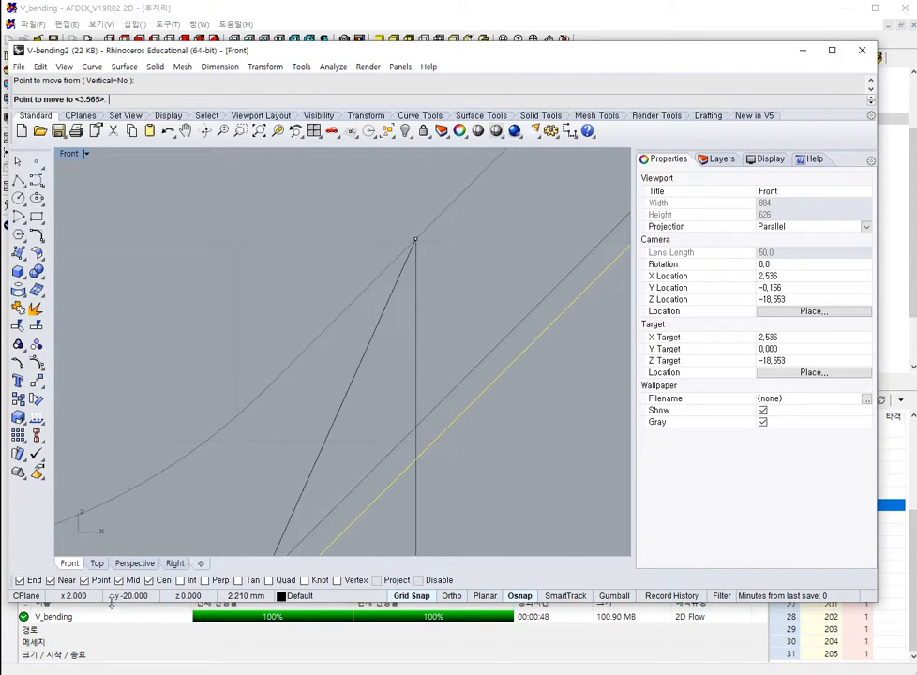
{"action": "left_click", "coordinate": [202, 581]}
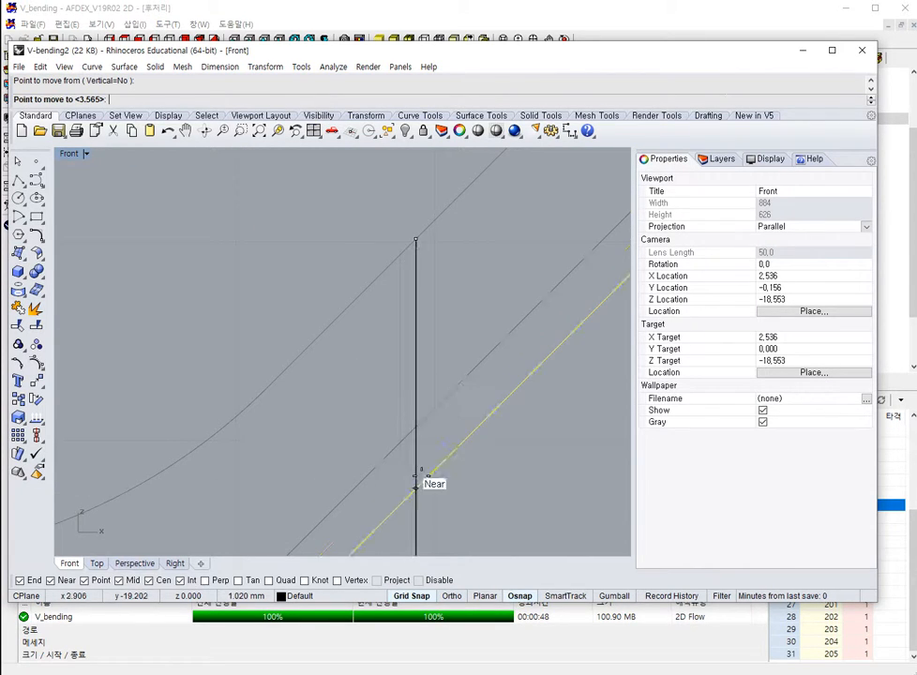
{"action": "left_click", "coordinate": [419, 434]}
{"action": "scroll", "coordinate": [421, 437], "scroll_direction": "down", "scroll_amount": 5}
{"action": "key", "text": "Escape"}
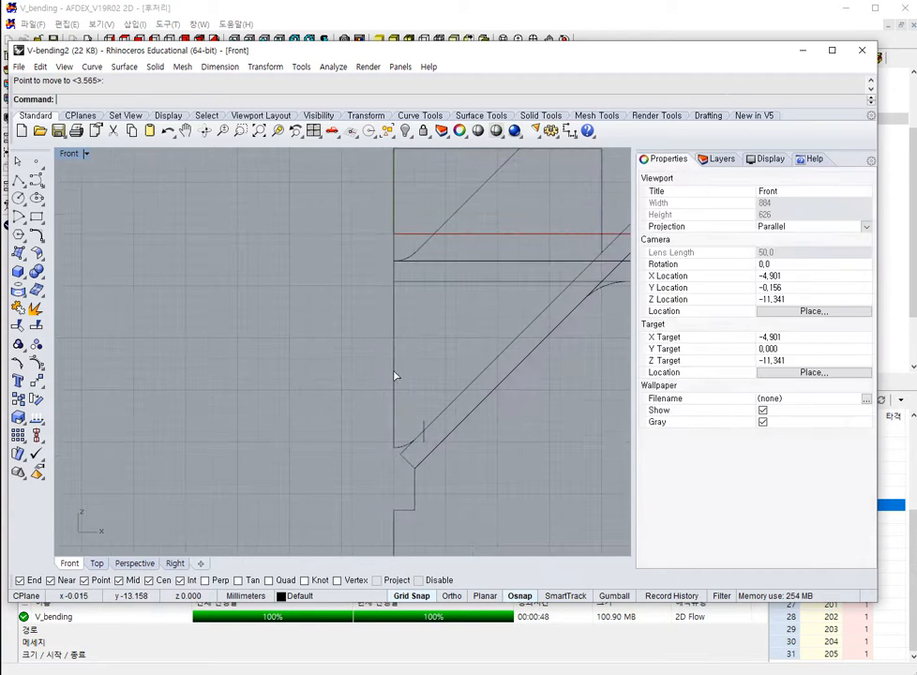
- Dimension the vertical distance between the upper die's tips in its starting and lowered positions
{"action": "left_click", "coordinate": [367, 397]}
{"action": "left_click", "coordinate": [374, 345]}
{"action": "scroll", "coordinate": [361, 412], "scroll_direction": "up", "scroll_amount": 3}
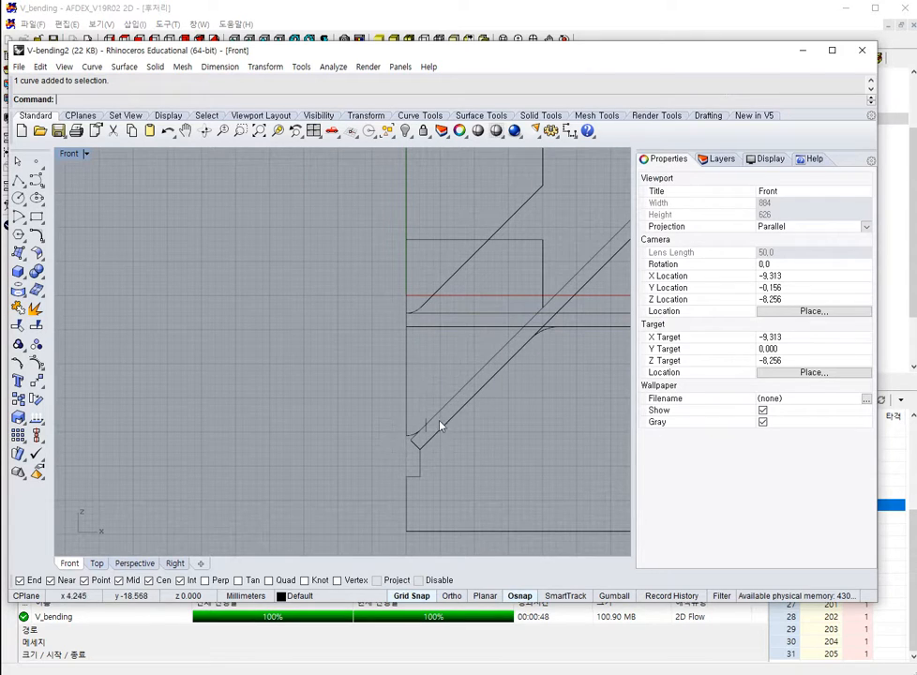
{"action": "left_click", "coordinate": [452, 277]}
{"action": "left_click", "coordinate": [186, 279]}
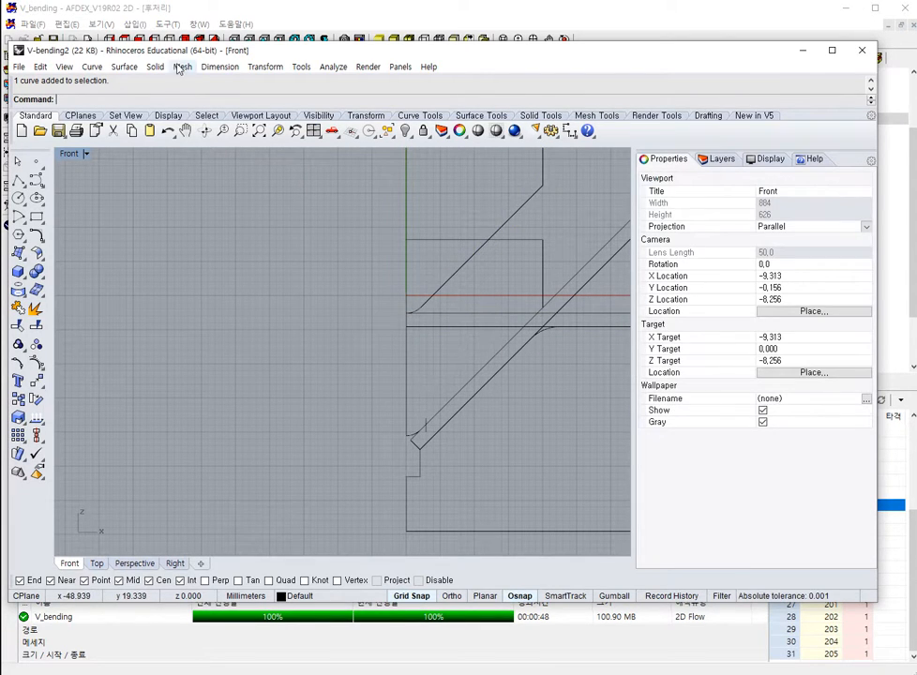
{"action": "left_click", "coordinate": [219, 66]}
{"action": "left_click", "coordinate": [249, 81]}
{"action": "left_click", "coordinate": [406, 313]}
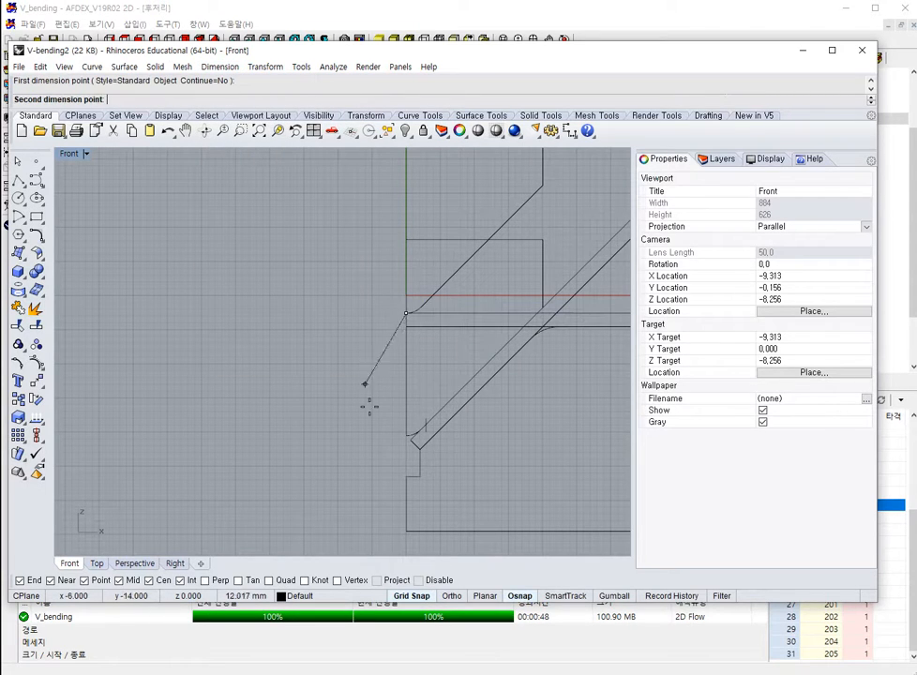
{"action": "left_click", "coordinate": [406, 435]}
{"action": "left_click", "coordinate": [366, 432]}
{"action": "scroll", "coordinate": [368, 395], "scroll_direction": "up", "scroll_amount": 6}
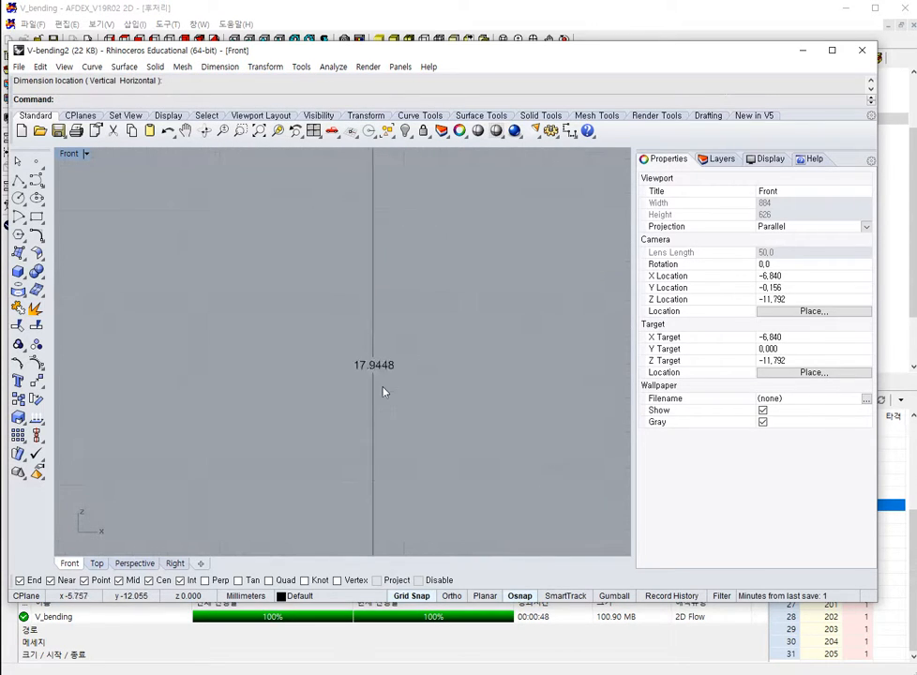
{"action": "scroll", "coordinate": [393, 358], "scroll_direction": "down", "scroll_amount": 5}
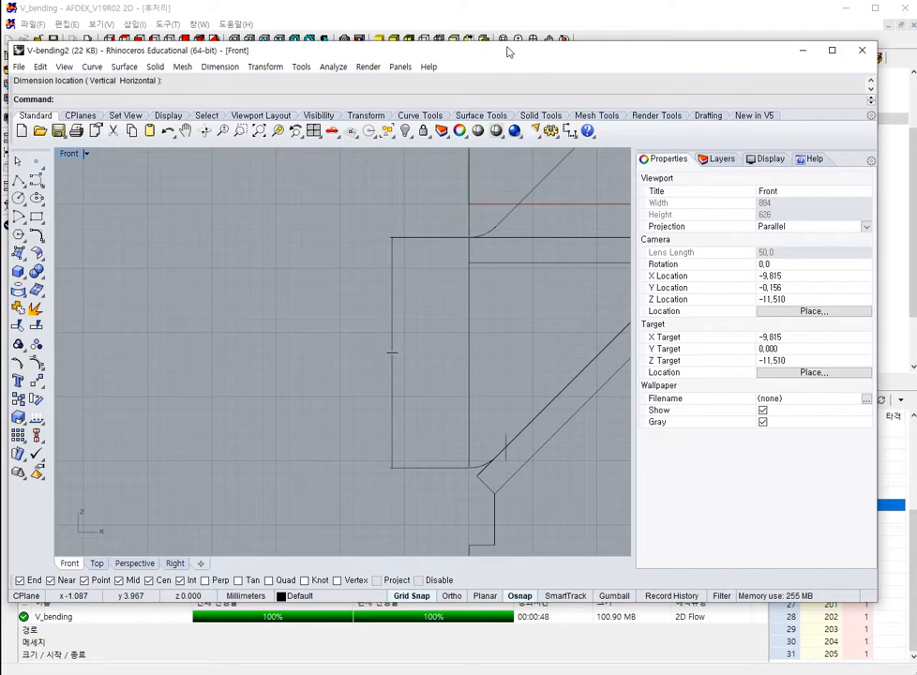
- Switch to AFDEX and set the forming condition's end time to 17.95 s, matching the dimensioned die travel in Rhinoceros
{"action": "left_click_drag", "start_coordinate": [304, 72], "coordinate": [303, 92]}
{"action": "left_click_drag", "start_coordinate": [506, 105], "coordinate": [0, 131]}
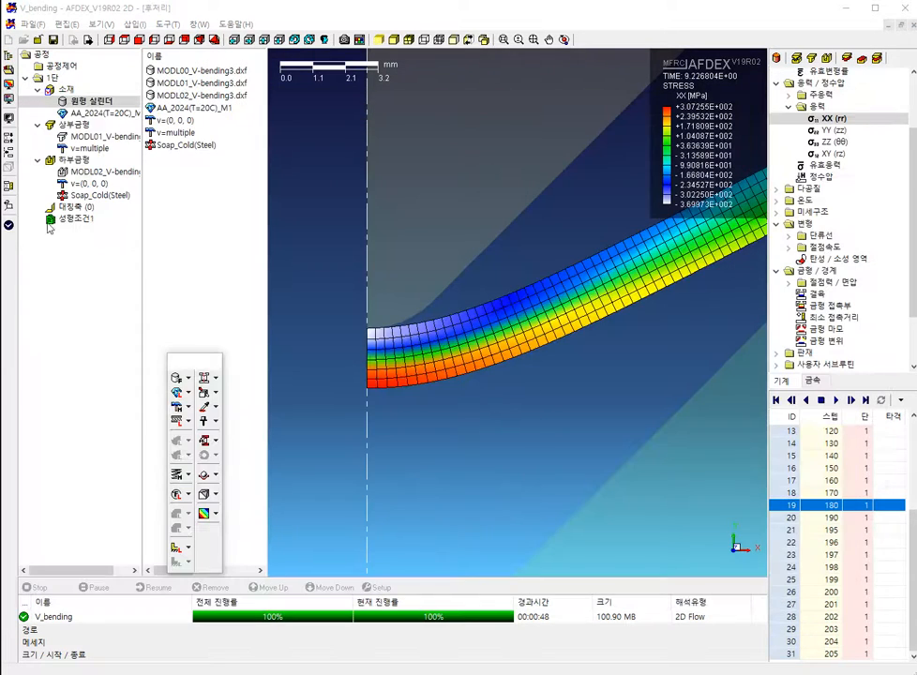
{"action": "left_click", "coordinate": [159, 201]}
{"action": "double_click", "coordinate": [75, 218]}
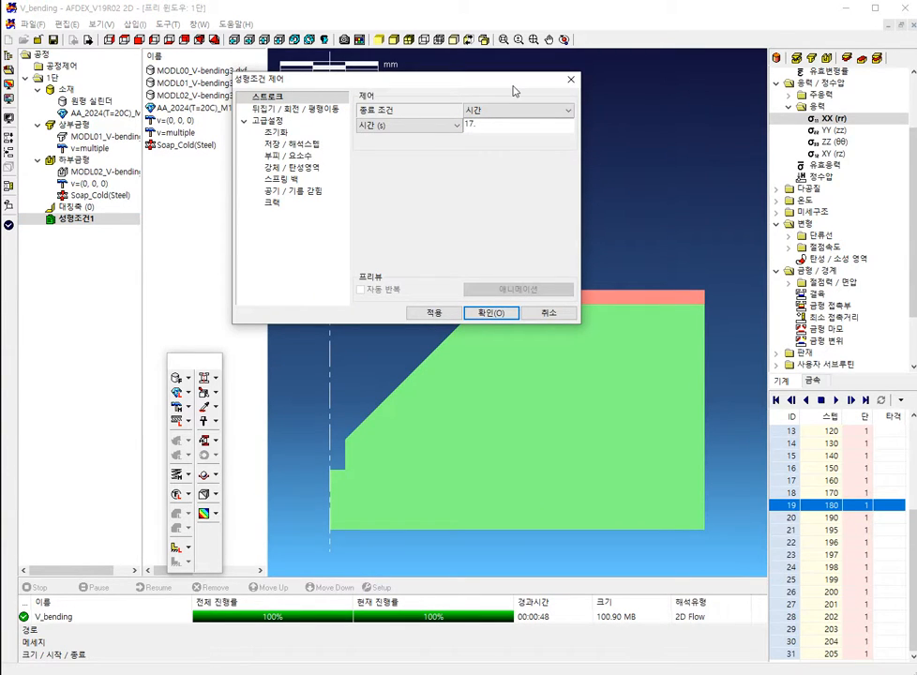
{"action": "key", "text": "alt+Tab"}
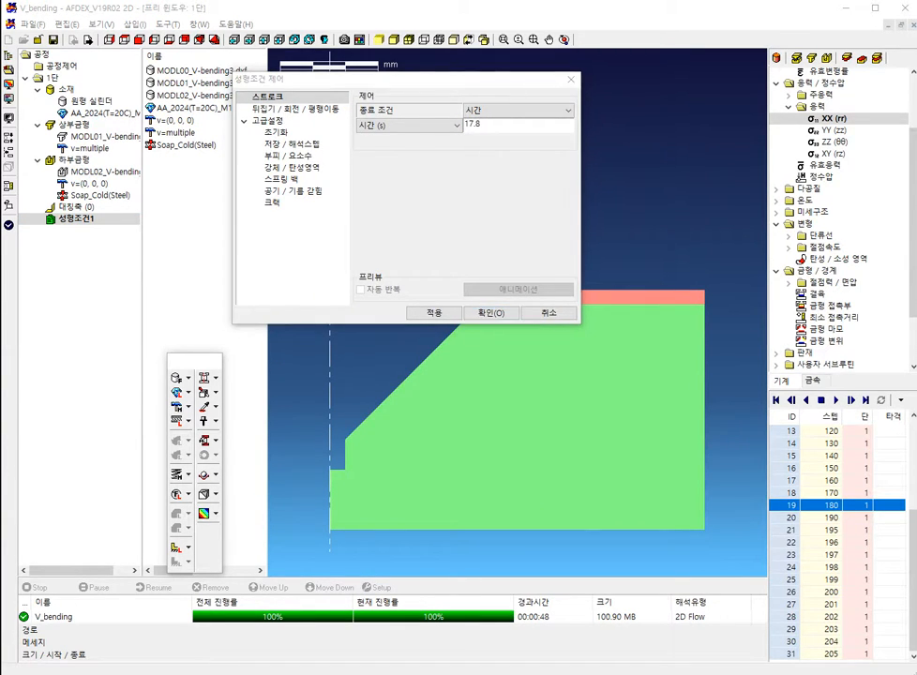
{"action": "scroll", "coordinate": [375, 234], "scroll_direction": "up", "scroll_amount": 12}
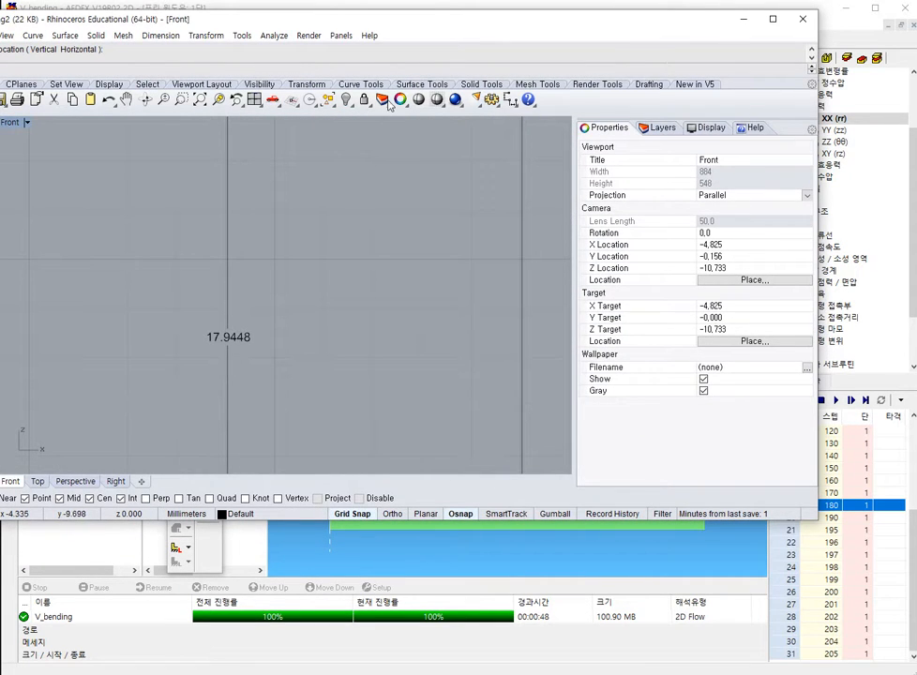
{"action": "key", "text": "alt+Tab"}
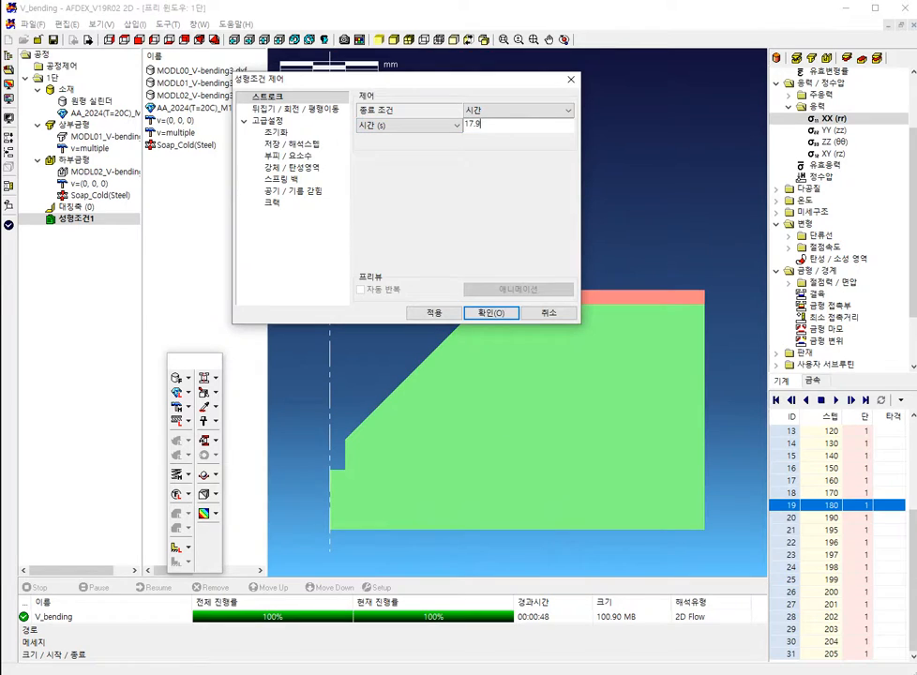
{"action": "left_click", "coordinate": [494, 313]}
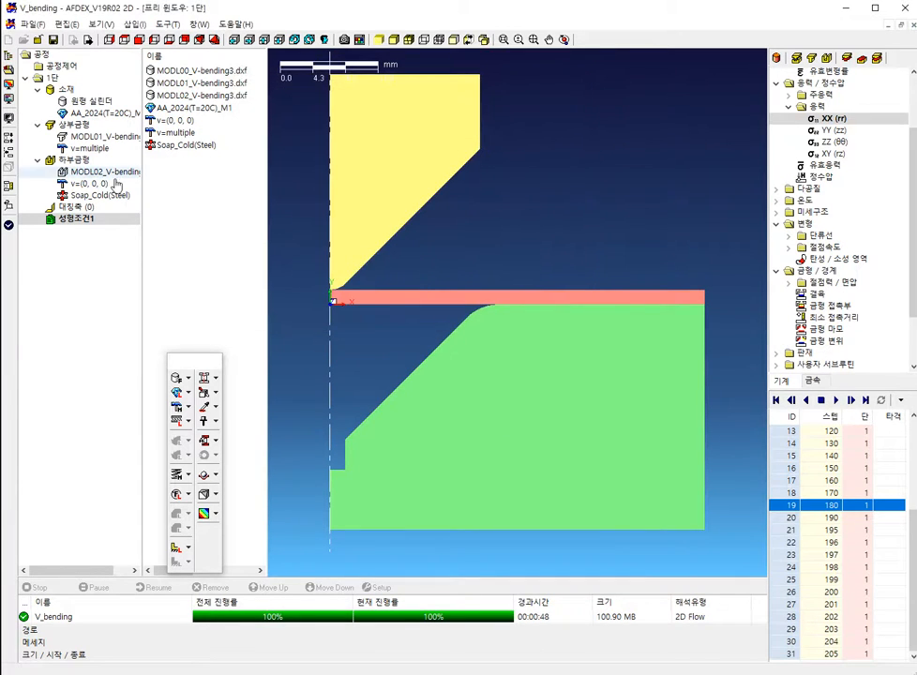
- Check the simulation data and run the V-bending analysis
{"action": "left_click", "coordinate": [10, 226]}
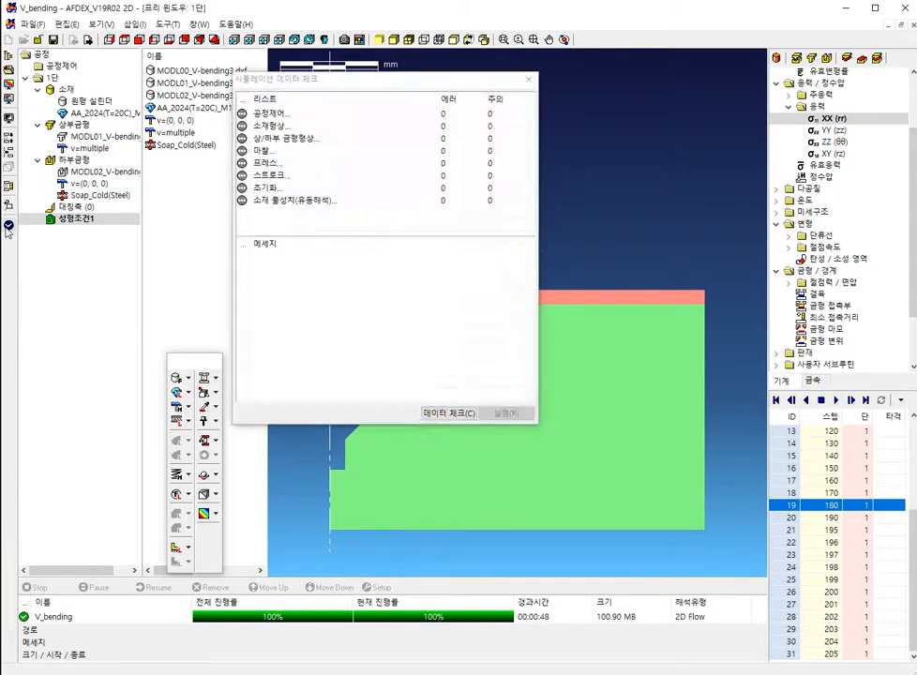
{"action": "left_click", "coordinate": [460, 415]}
{"action": "left_click", "coordinate": [507, 414]}
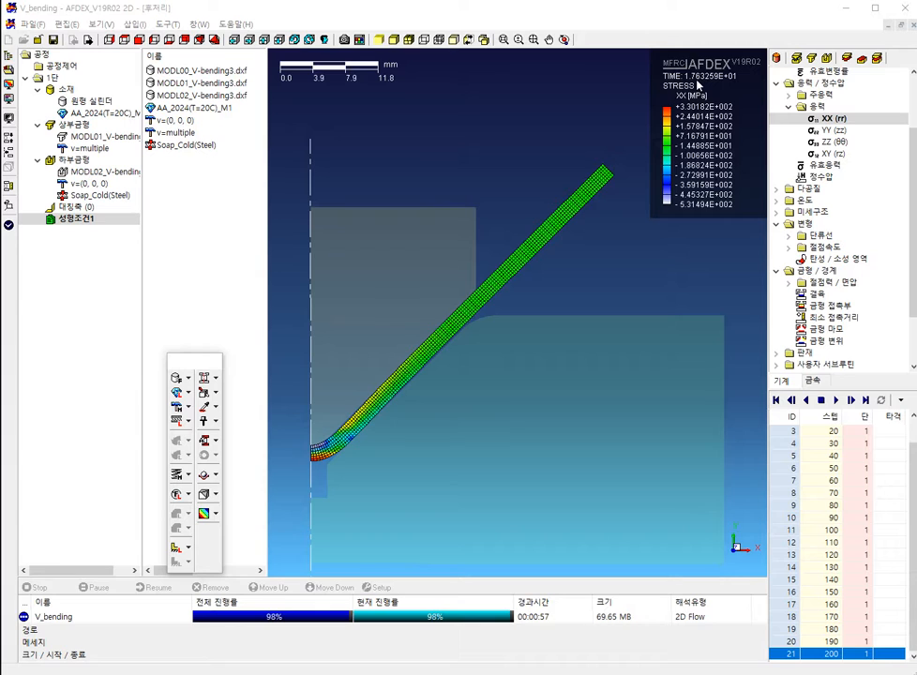
- Examine the XX stress in the bend during the run and through the result steps from 227 back to 218
{"action": "scroll", "coordinate": [317, 473], "scroll_direction": "up", "scroll_amount": 5}
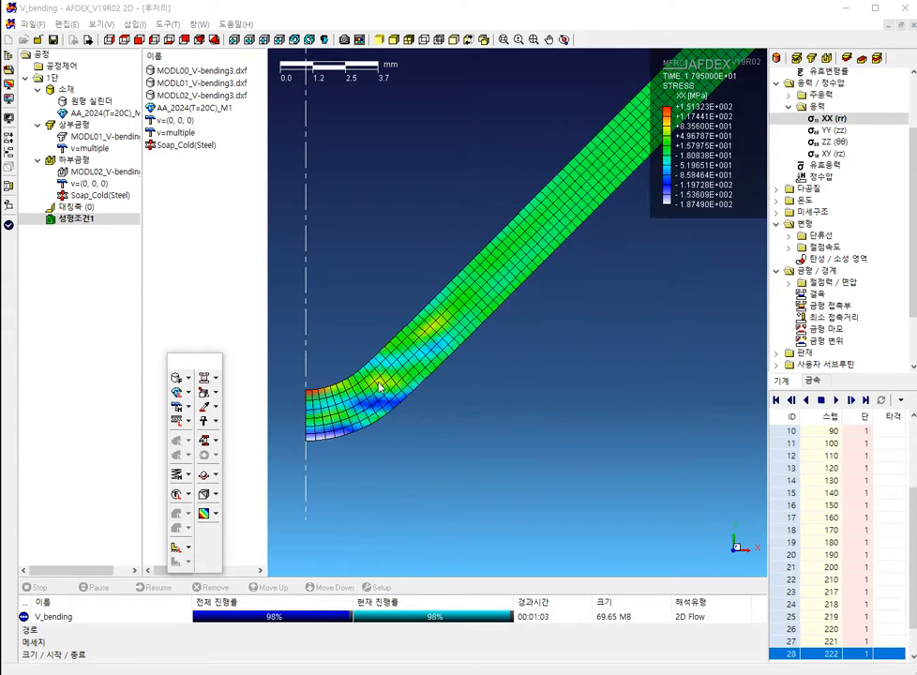
{"action": "scroll", "coordinate": [380, 386], "scroll_direction": "down", "scroll_amount": 4}
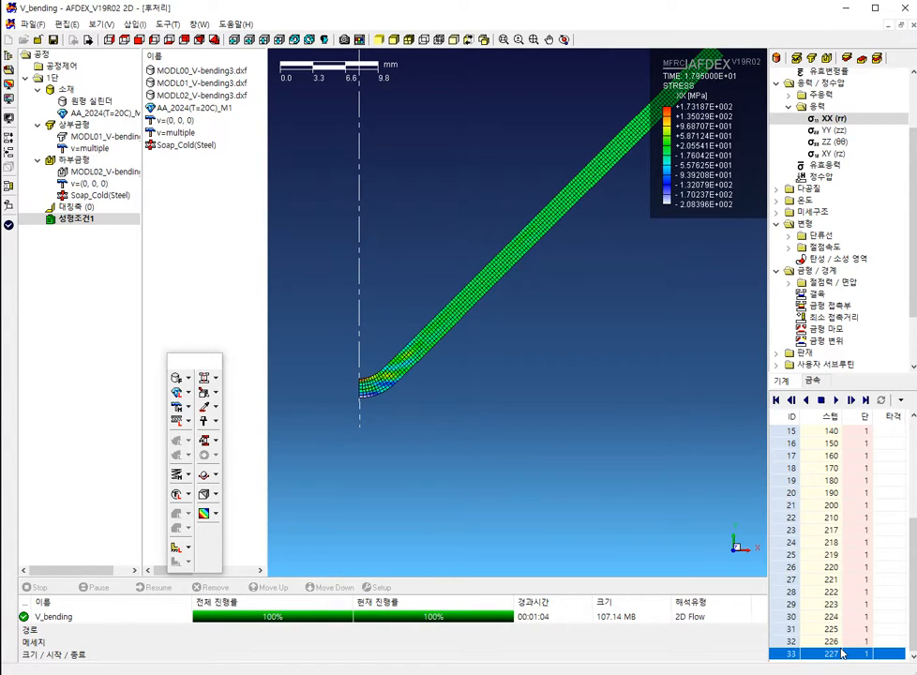
{"action": "key", "text": "Up"}
{"action": "key", "text": "Up"}
{"action": "key", "text": "Up"}
{"action": "key", "text": "Up"}
{"action": "key", "text": "Up"}
{"action": "key", "text": "Up"}
{"action": "key", "text": "Up"}
{"action": "key", "text": "Up"}
{"action": "key", "text": "Up"}
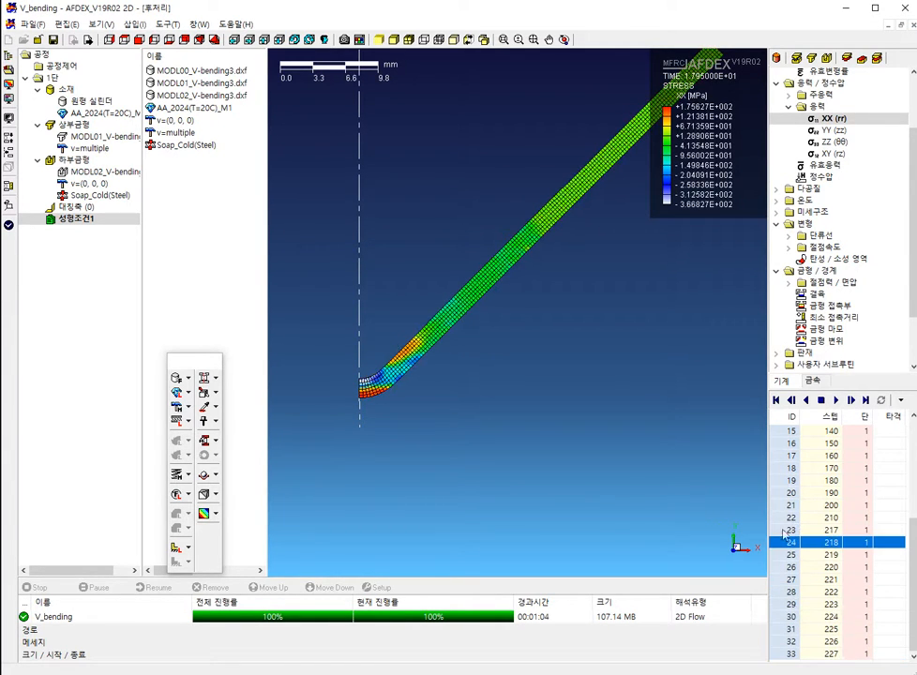
- Examine the Y load versus time graph and the effective stress distribution at step 218
{"action": "scroll", "coordinate": [867, 327], "scroll_direction": "down", "scroll_amount": 2}
{"action": "double_click", "coordinate": [814, 330]}
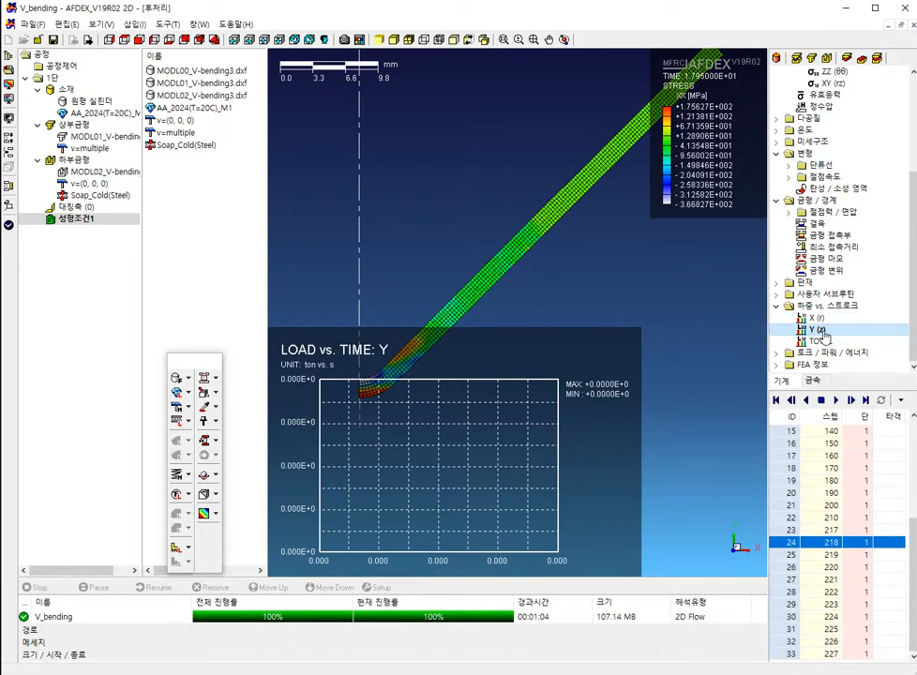
{"action": "key", "text": "Up"}
{"action": "key", "text": "Down"}
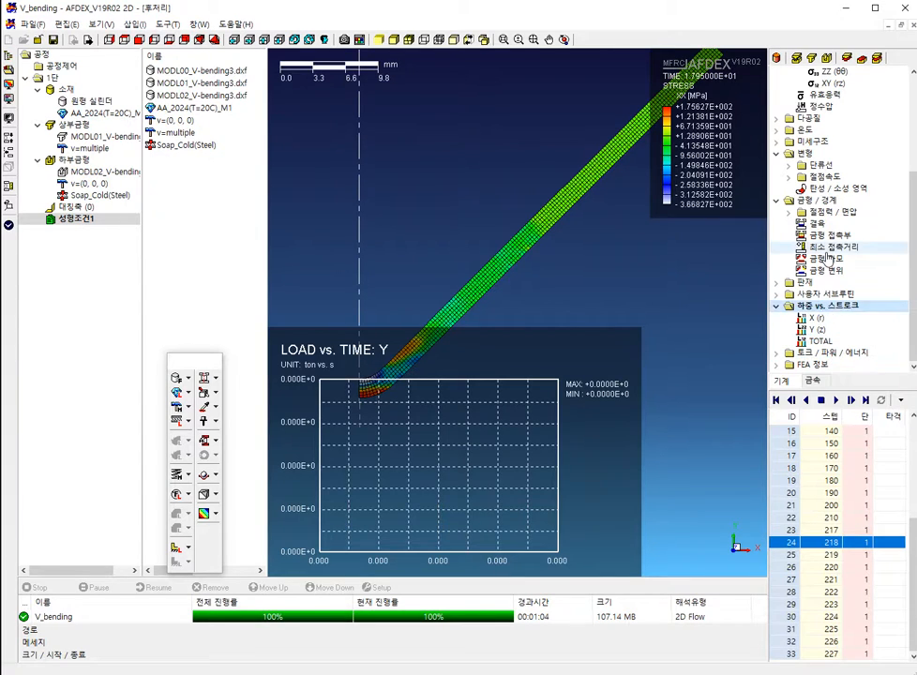
{"action": "left_click", "coordinate": [830, 248]}
{"action": "left_click", "coordinate": [825, 95]}
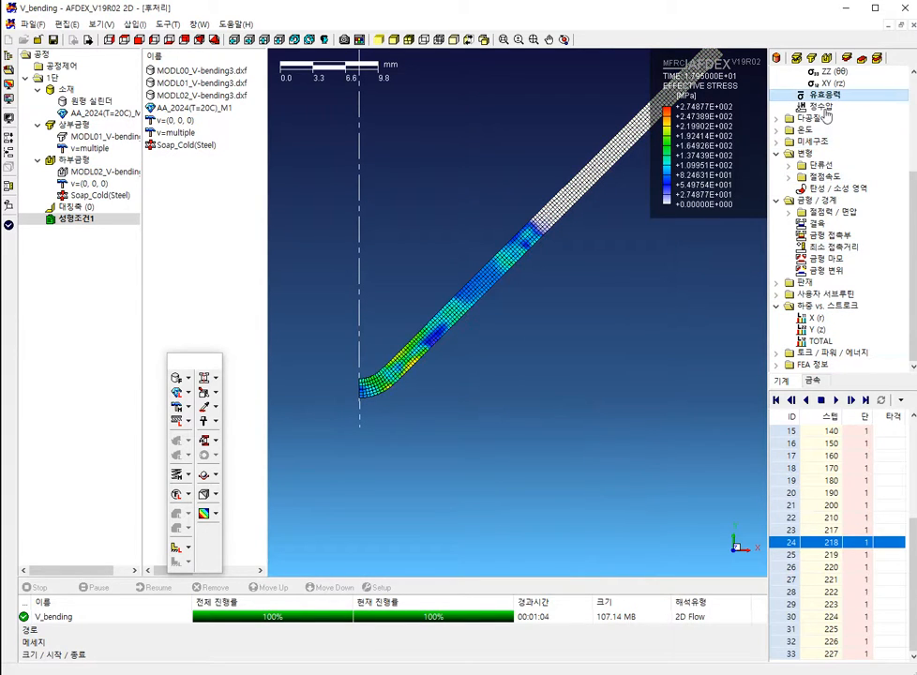
{"action": "left_click", "coordinate": [820, 331]}
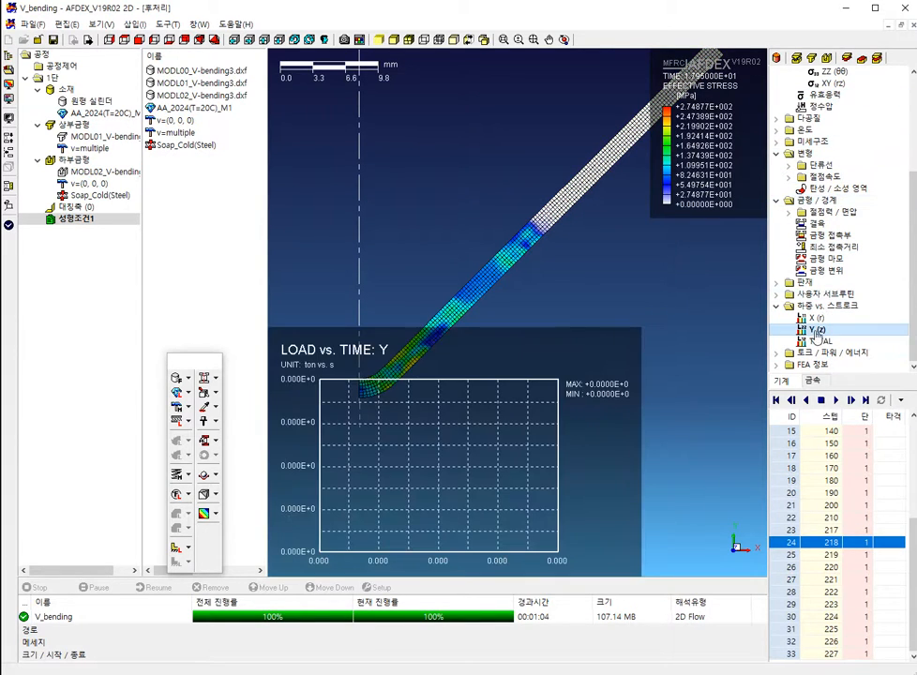
{"action": "left_click", "coordinate": [830, 106]}
{"action": "left_click", "coordinate": [825, 94]}
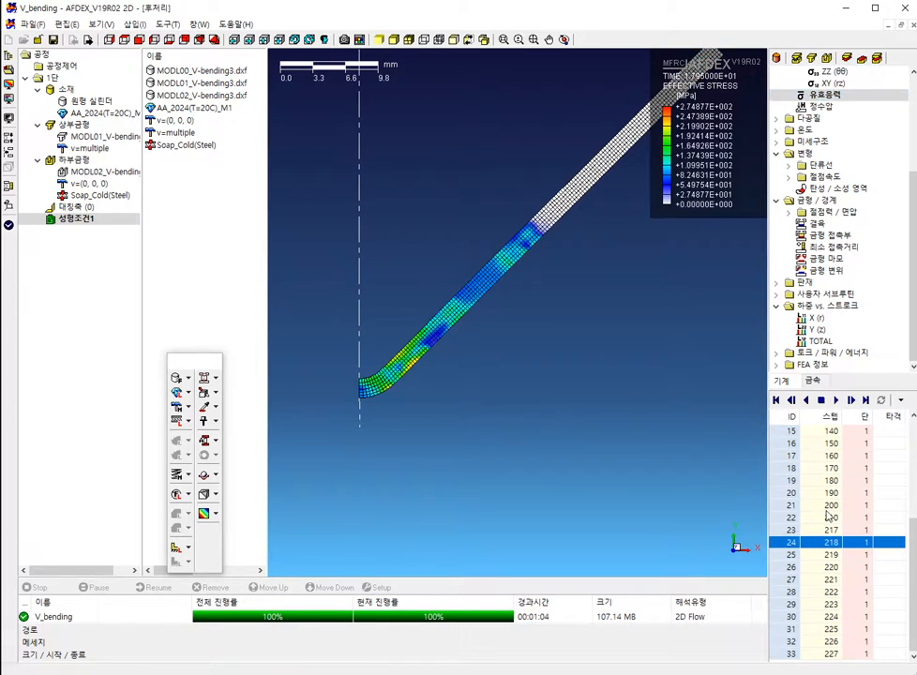
- Examine the XX stress distribution in the bend at step 200 and onward to step 218
{"action": "left_click", "coordinate": [830, 504]}
{"action": "scroll", "coordinate": [521, 178], "scroll_direction": "up", "scroll_amount": 2}
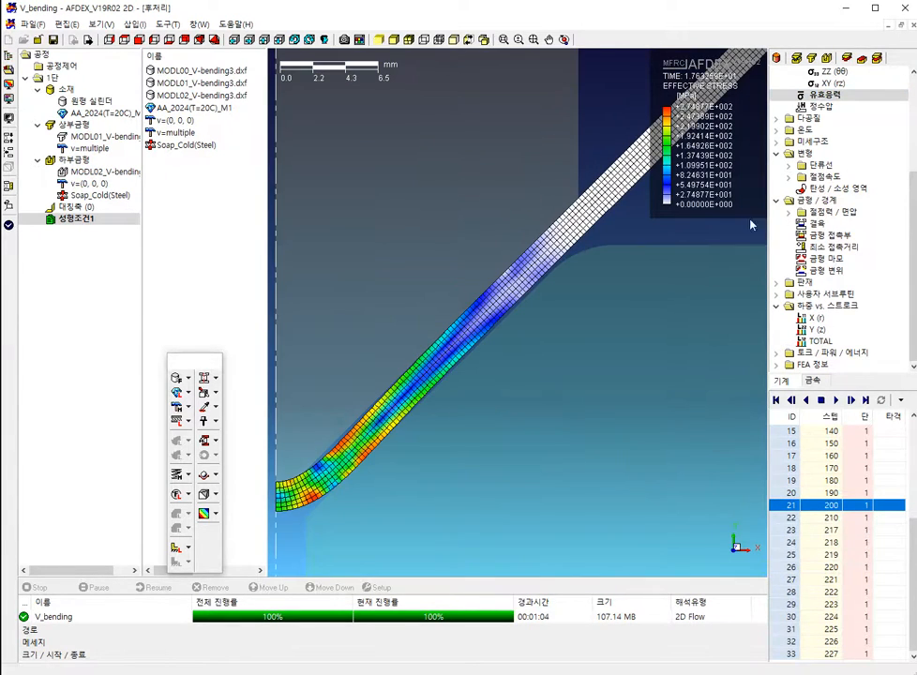
{"action": "scroll", "coordinate": [826, 187], "scroll_direction": "up", "scroll_amount": 2}
{"action": "left_click", "coordinate": [829, 118]}
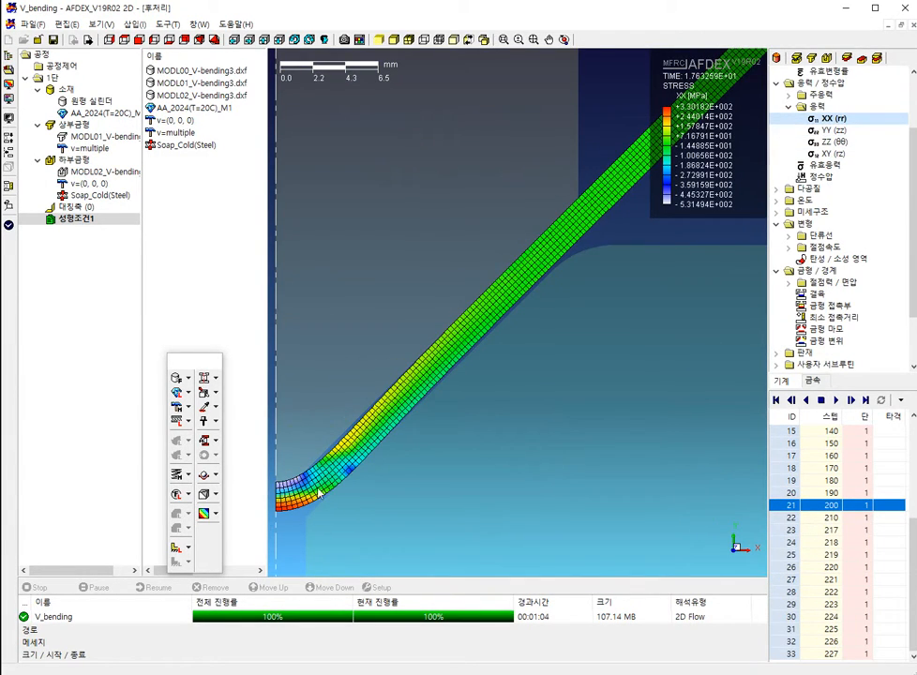
{"action": "left_click", "coordinate": [804, 107]}
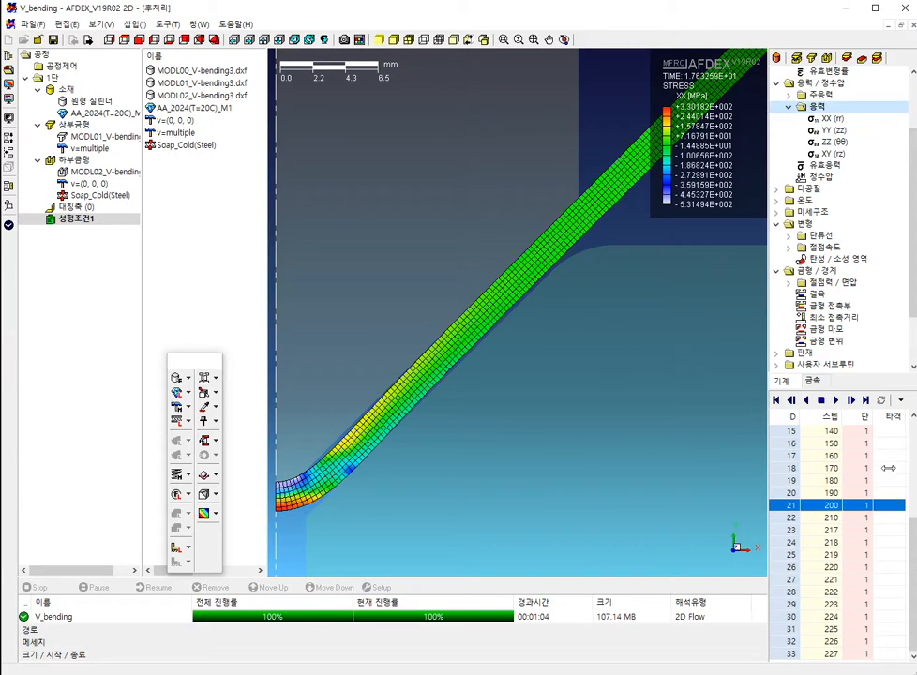
{"action": "scroll", "coordinate": [896, 432], "scroll_direction": "up", "scroll_amount": 4}
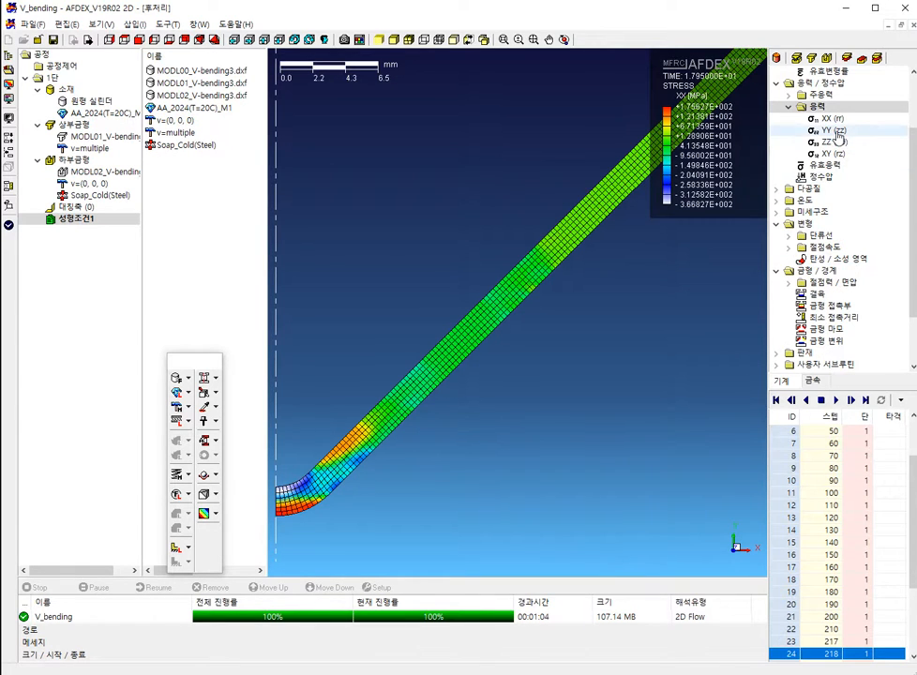
- Examine the YY stress distribution through the result steps from step 100 to step 223
{"action": "left_click", "coordinate": [831, 131]}
{"action": "left_click", "coordinate": [813, 493]}
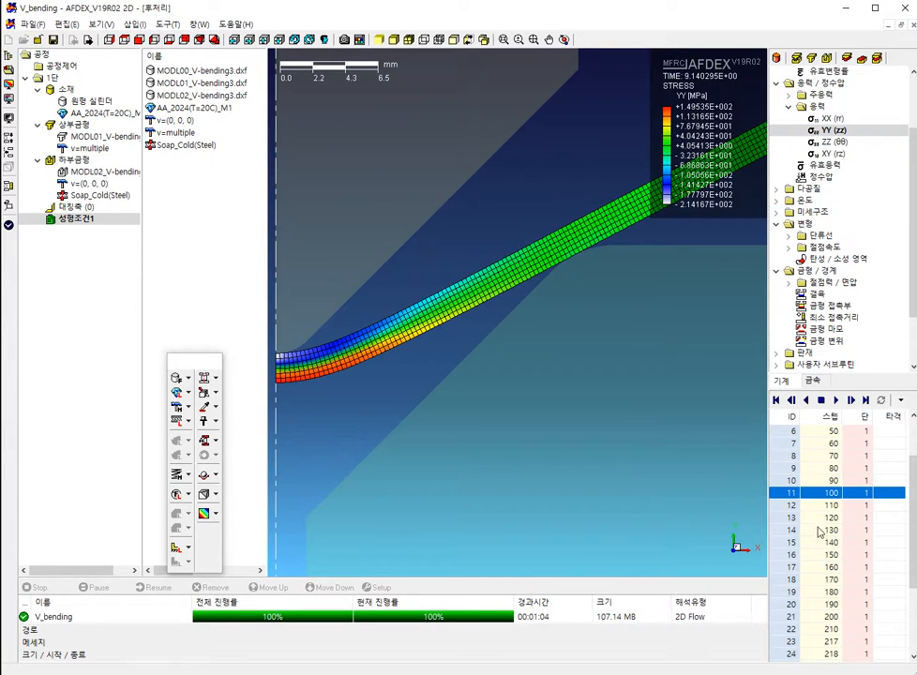
{"action": "key", "text": "Down"}
{"action": "key", "text": "Down"}
{"action": "key", "text": "Down"}
{"action": "key", "text": "Down"}
{"action": "key", "text": "Down"}
{"action": "key", "text": "Down"}
{"action": "key", "text": "Down"}
{"action": "key", "text": "Down"}
{"action": "key", "text": "Down"}
{"action": "key", "text": "Down"}
{"action": "key", "text": "Down"}
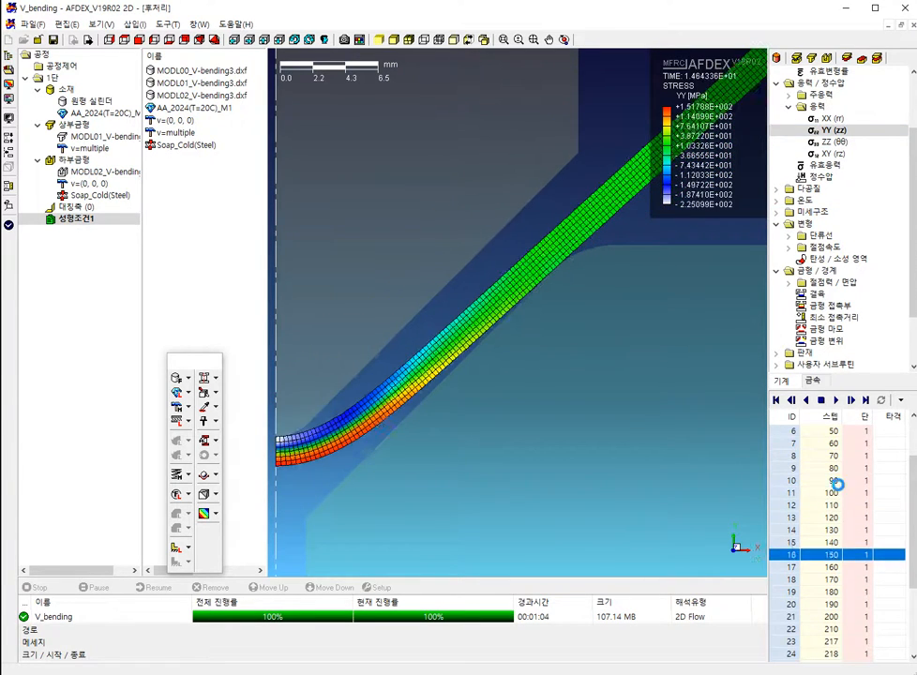
{"action": "key", "text": "Down"}
{"action": "key", "text": "Down"}
{"action": "key", "text": "Down"}
{"action": "key", "text": "Down"}
{"action": "key", "text": "Down"}
{"action": "key", "text": "Down"}
{"action": "key", "text": "Down"}
{"action": "key", "text": "Down"}
{"action": "key", "text": "Down"}
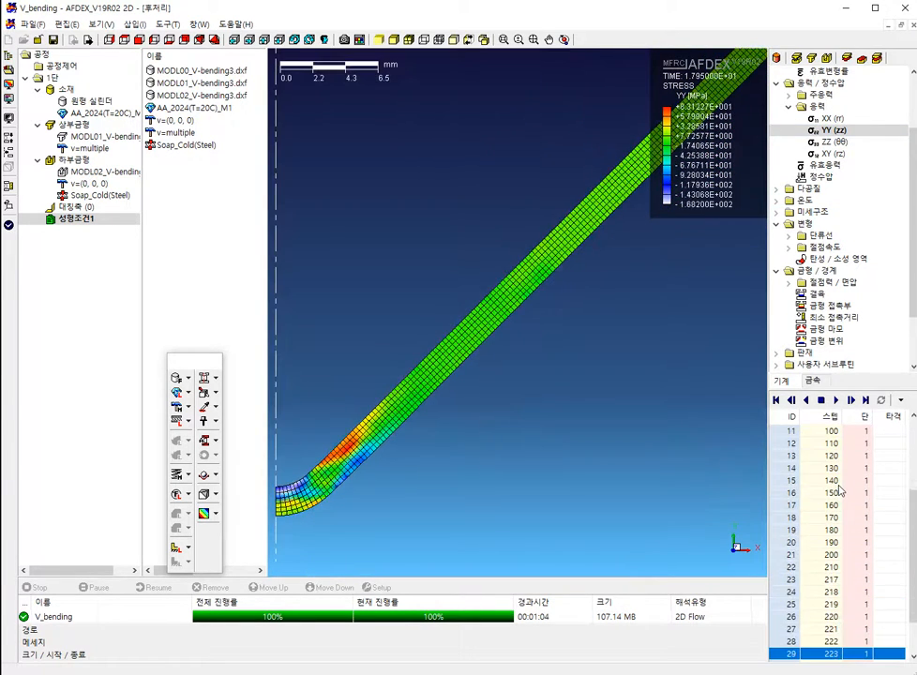
- Compare the effective stress during springback by going through the result steps between 219 and 227
{"action": "left_click", "coordinate": [825, 164]}
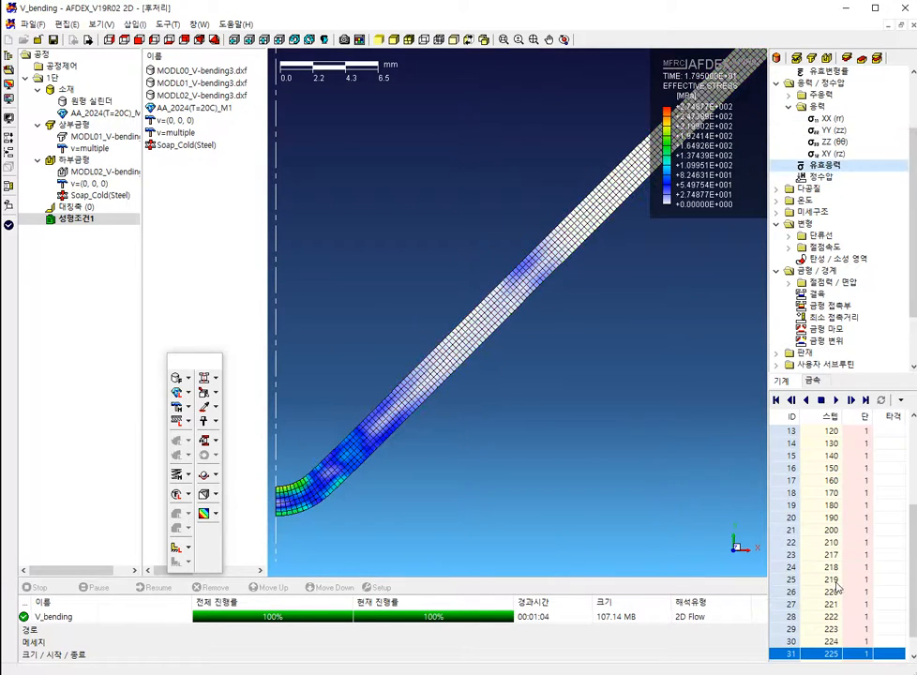
{"action": "left_click", "coordinate": [829, 631]}
{"action": "key", "text": "Down"}
{"action": "key", "text": "Down"}
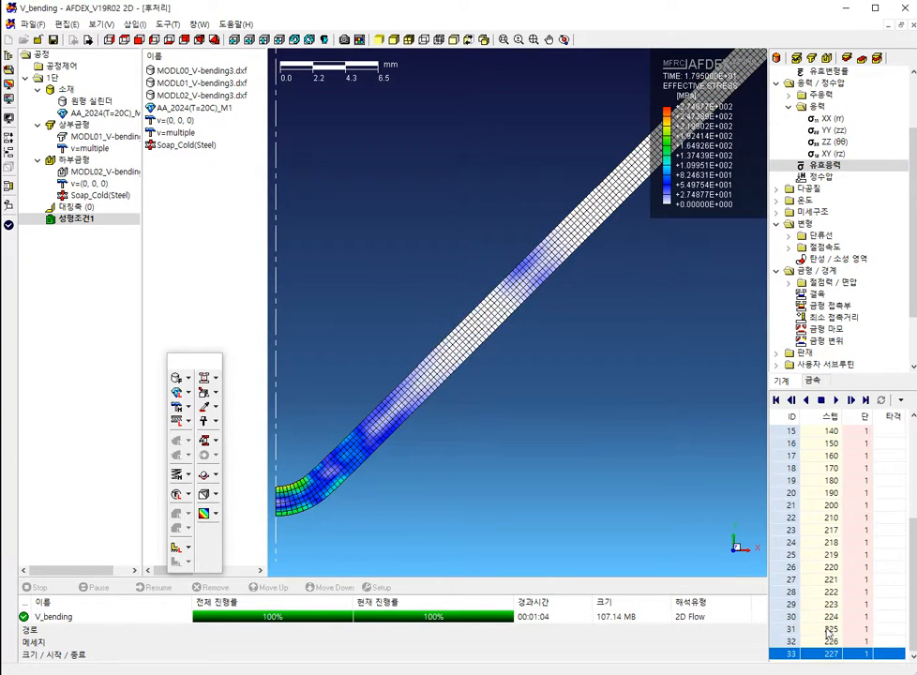
{"action": "key", "text": "Up"}
{"action": "key", "text": "Up"}
{"action": "key", "text": "Up"}
{"action": "key", "text": "Up"}
{"action": "key", "text": "Up"}
{"action": "key", "text": "Up"}
{"action": "key", "text": "Up"}
{"action": "key", "text": "Up"}
{"action": "key", "text": "Up"}
{"action": "key", "text": "Up"}
{"action": "key", "text": "Up"}
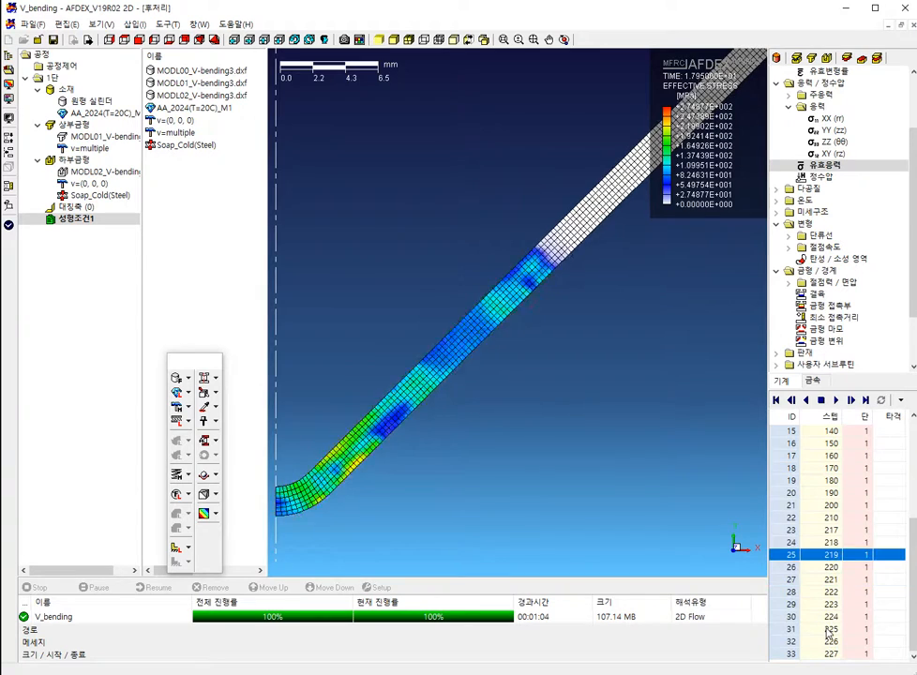
{"action": "key", "text": "Down"}
{"action": "key", "text": "Down"}
{"action": "key", "text": "Down"}
{"action": "key", "text": "Down"}
{"action": "key", "text": "Down"}
{"action": "key", "text": "Down"}
{"action": "key", "text": "Down"}
{"action": "key", "text": "Down"}
{"action": "key", "text": "Down"}
{"action": "key", "text": "Down"}
{"action": "key", "text": "Down"}
{"action": "key", "text": "Down"}
{"action": "key", "text": "Down"}
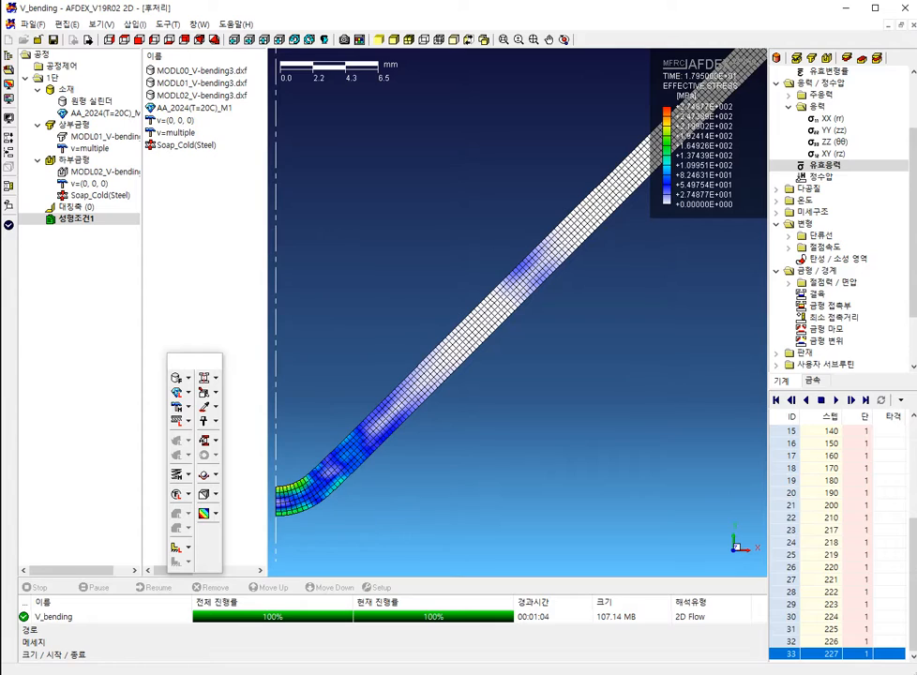
- Check the V-bending dimension slide in PowerPoint, and return to AFDEX to view the effective stress at step 180
{"action": "key", "text": "alt+Tab"}
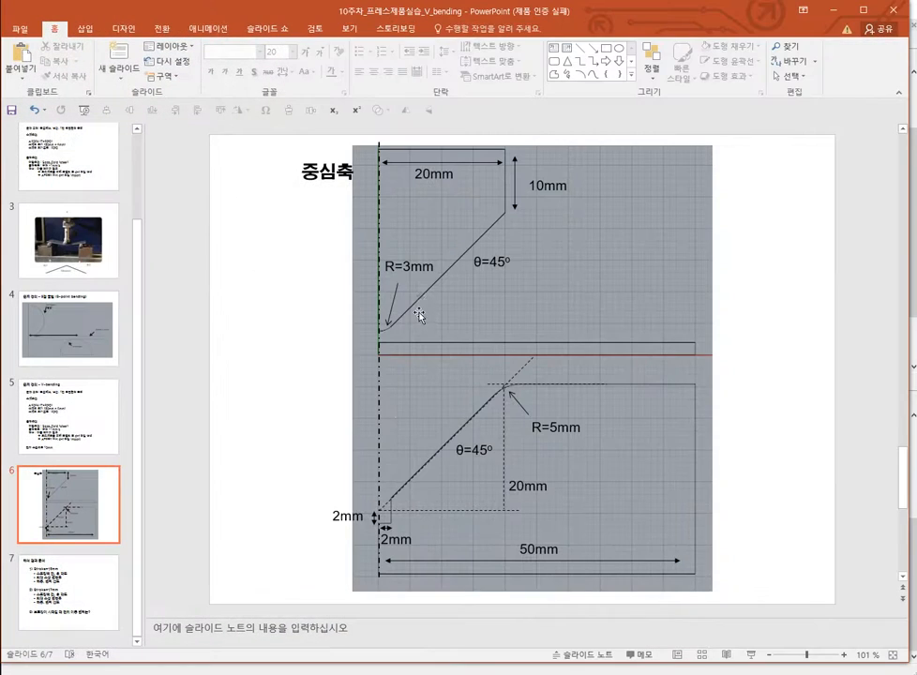
{"action": "left_click", "coordinate": [831, 10]}
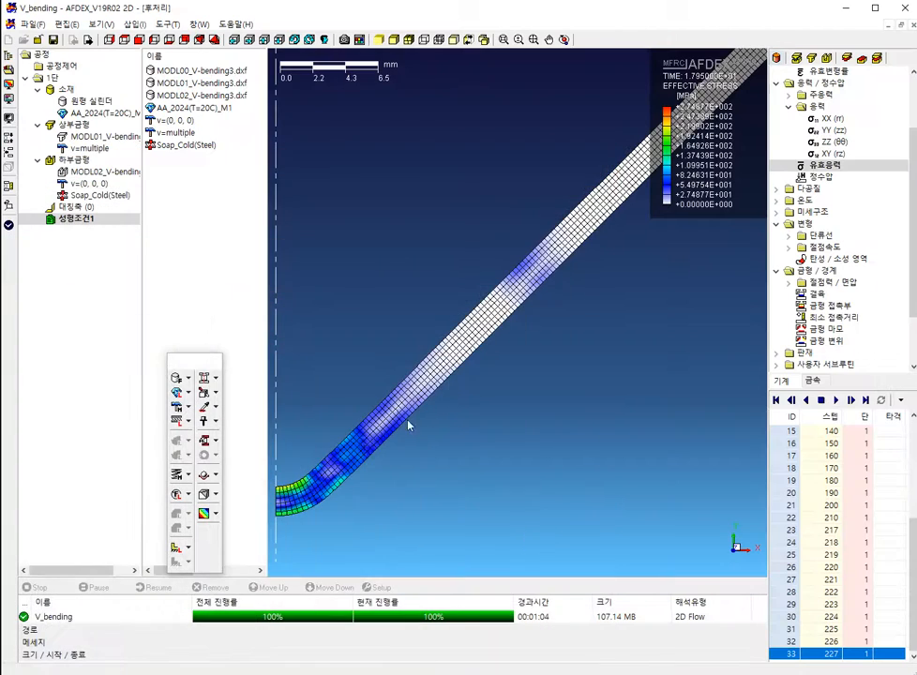
{"action": "left_click", "coordinate": [813, 488]}
{"action": "left_click", "coordinate": [827, 481]}
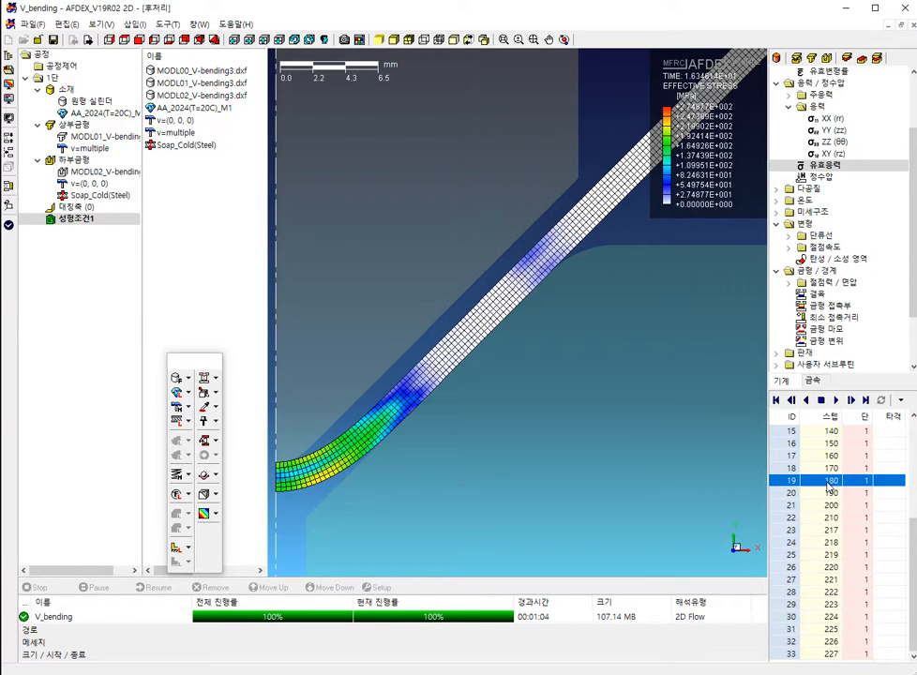
- Examine the XX stress from step 217 to step 223 and back to step 210
{"action": "left_click", "coordinate": [844, 120]}
{"action": "left_click", "coordinate": [845, 528]}
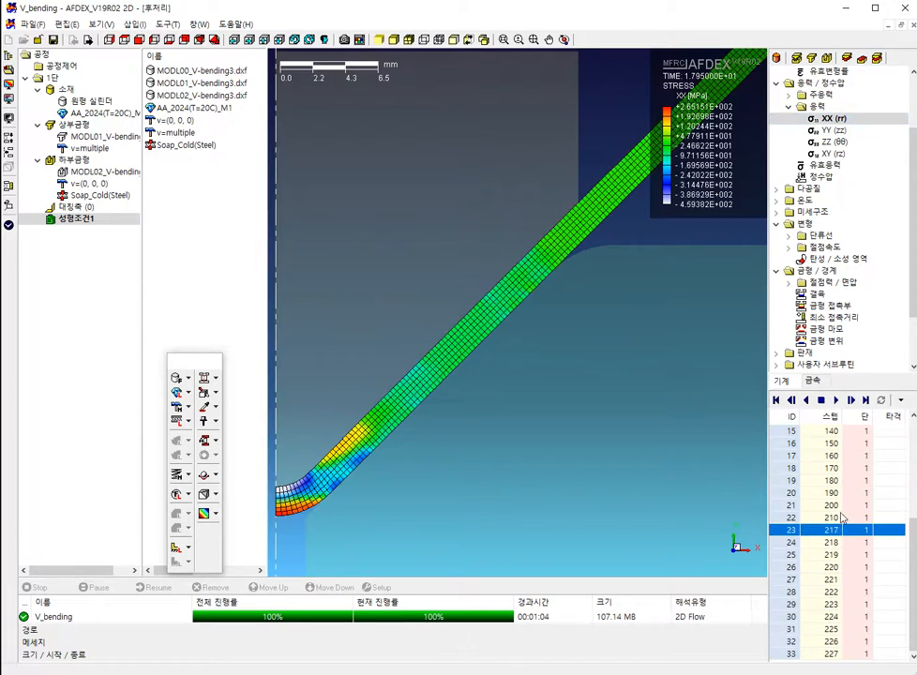
{"action": "key", "text": "Down"}
{"action": "key", "text": "Down"}
{"action": "key", "text": "Down"}
{"action": "key", "text": "Down"}
{"action": "key", "text": "Down"}
{"action": "key", "text": "Down"}
{"action": "key", "text": "Down"}
{"action": "key", "text": "Down"}
{"action": "key", "text": "Down"}
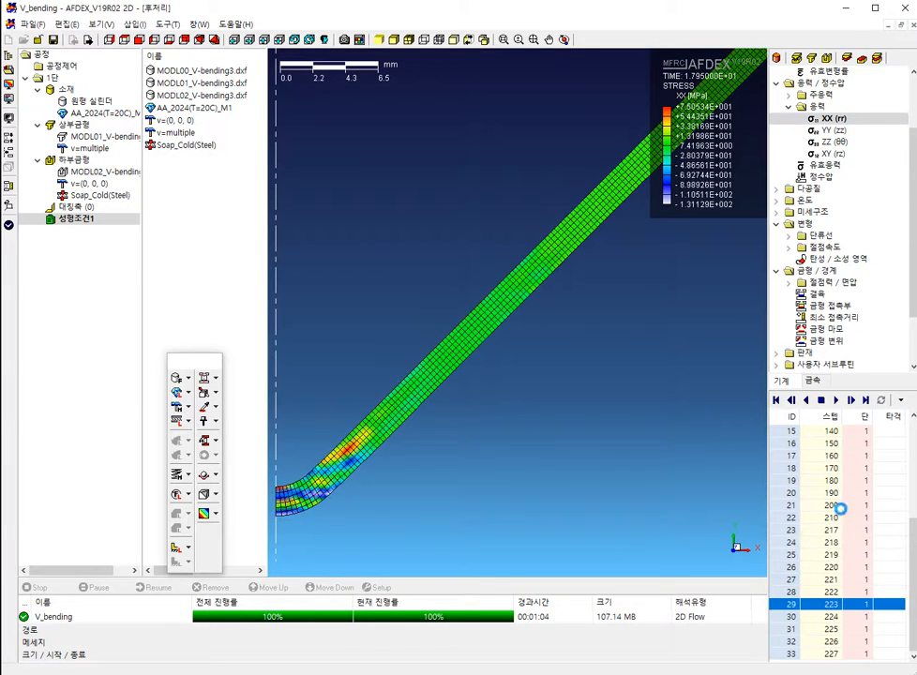
{"action": "key", "text": "Up"}
{"action": "key", "text": "Up"}
{"action": "key", "text": "Up"}
{"action": "key", "text": "Up"}
{"action": "key", "text": "Up"}
{"action": "key", "text": "Up"}
{"action": "key", "text": "Up"}
{"action": "key", "text": "Up"}
{"action": "key", "text": "Up"}
{"action": "key", "text": "Up"}
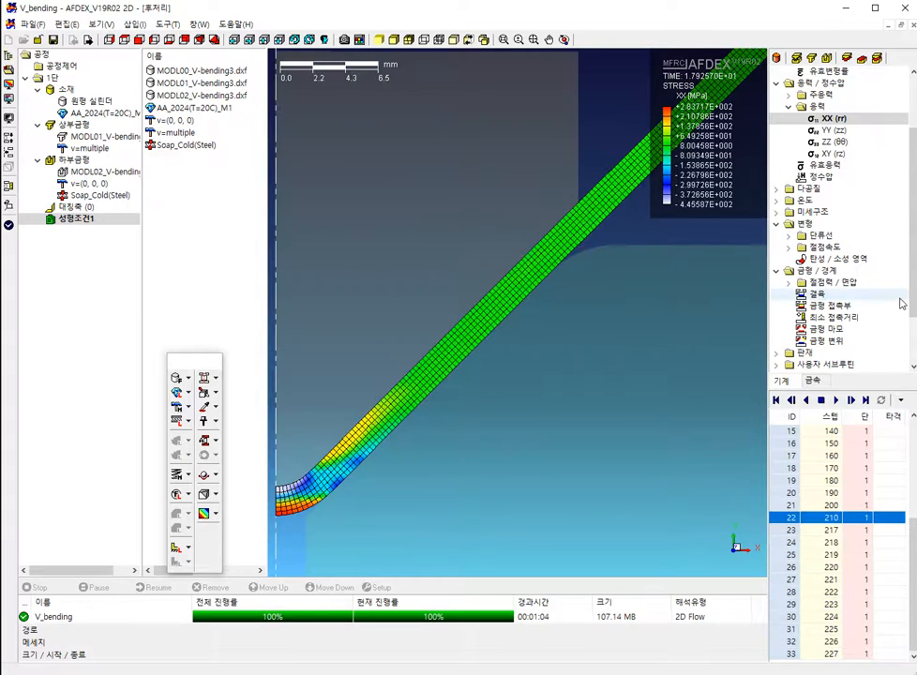
- Display the effective stress and the Y load versus time graph at step 210
{"action": "left_click", "coordinate": [824, 166]}
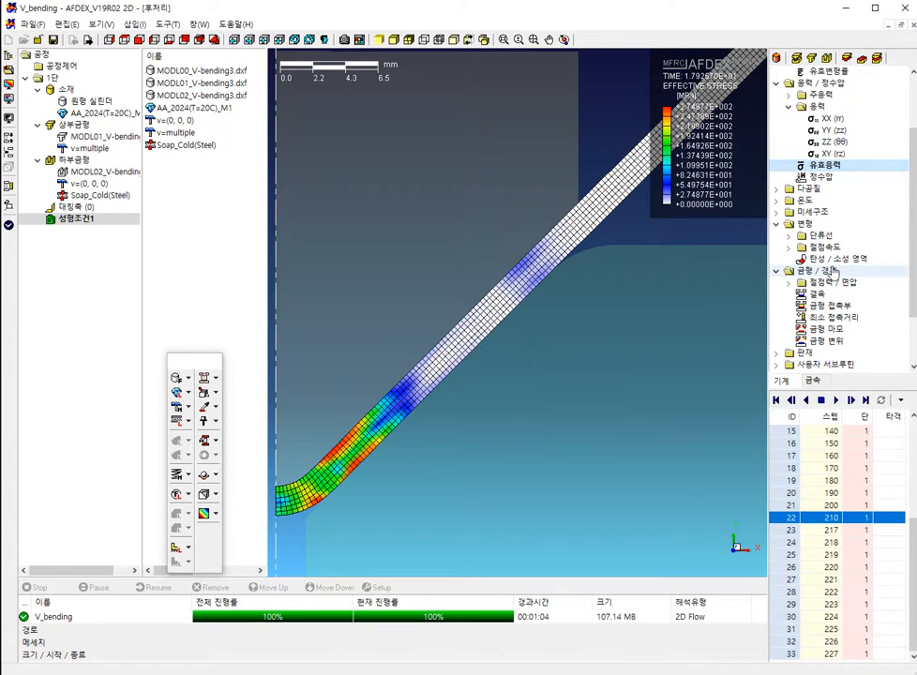
{"action": "scroll", "coordinate": [835, 301], "scroll_direction": "up", "scroll_amount": 2}
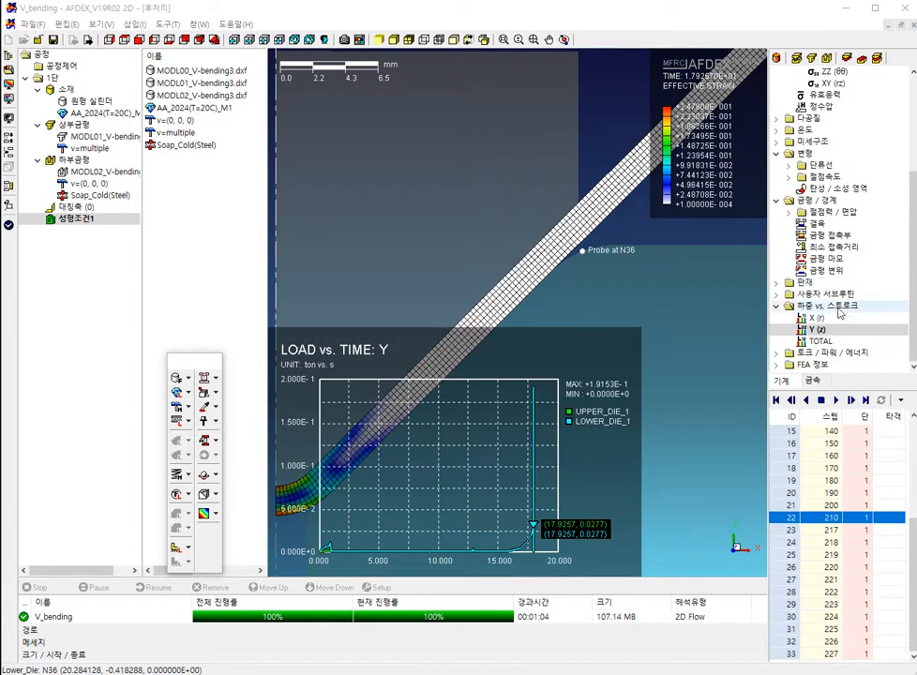
{"action": "left_click", "coordinate": [815, 318]}
{"action": "left_click", "coordinate": [820, 330]}
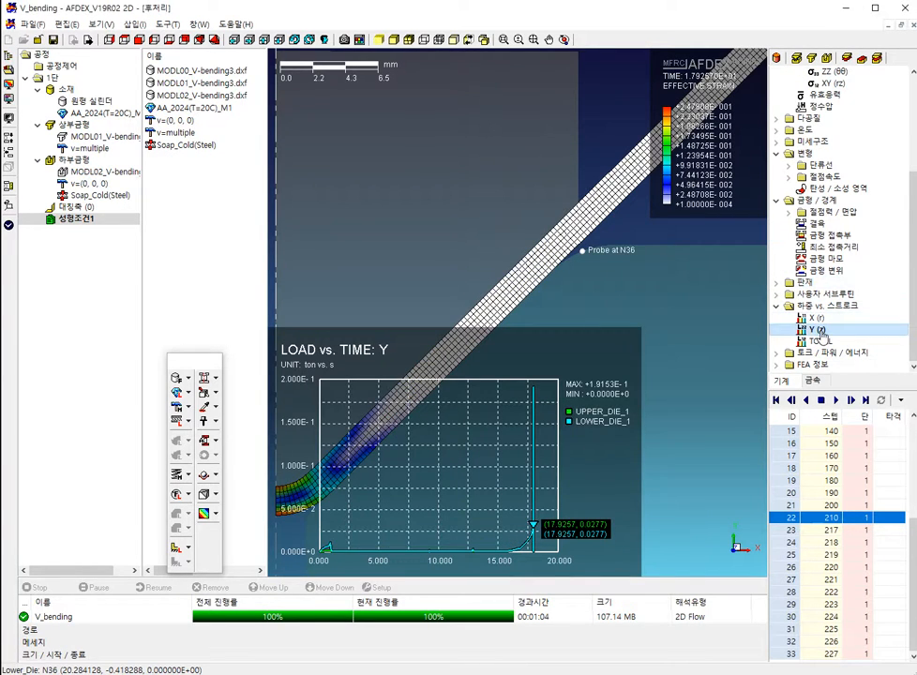
{"action": "left_click", "coordinate": [816, 318]}
{"action": "left_click", "coordinate": [820, 331]}
- Trace the Y load versus time graph backward through the result steps to step 10
{"action": "left_click", "coordinate": [816, 560]}
{"action": "left_click", "coordinate": [848, 543]}
{"action": "key", "text": "Up"}
{"action": "key", "text": "Up"}
{"action": "key", "text": "Up"}
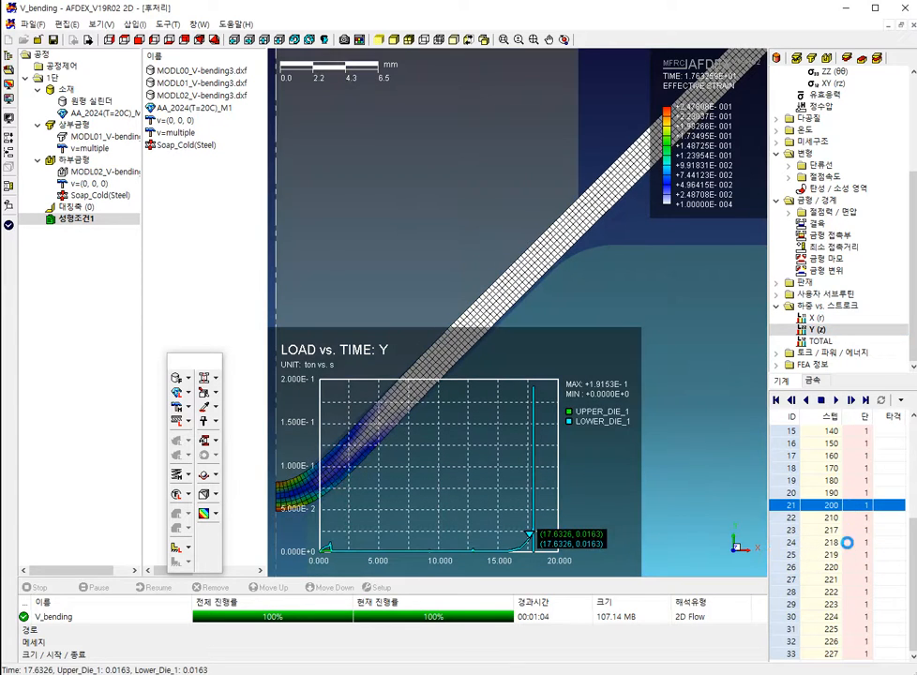
{"action": "key", "text": "Up"}
{"action": "key", "text": "Up"}
{"action": "key", "text": "Up"}
{"action": "key", "text": "Up"}
{"action": "key", "text": "Up"}
{"action": "key", "text": "Up"}
{"action": "key", "text": "Up"}
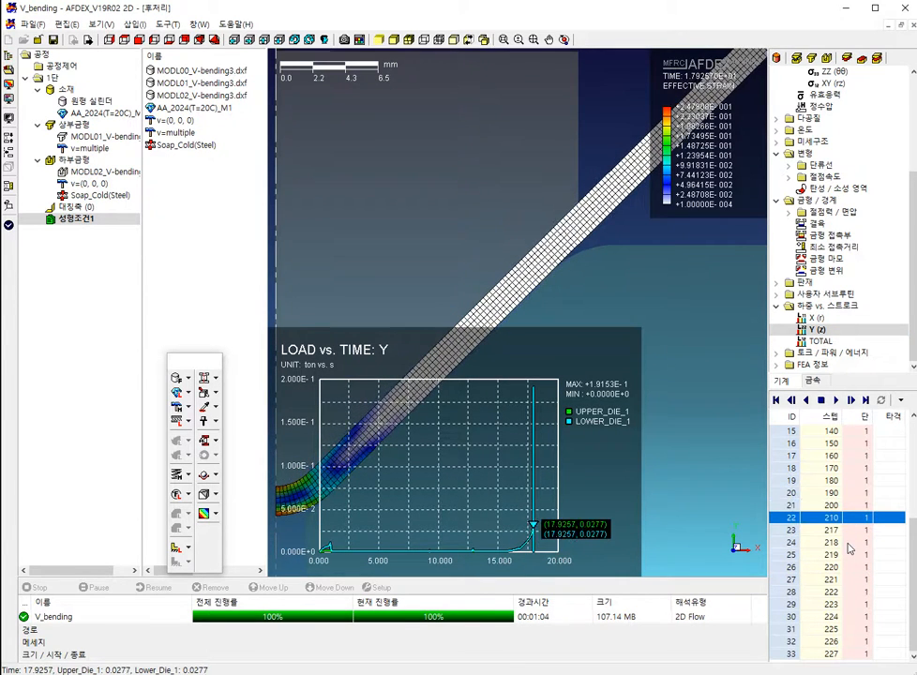
{"action": "key", "text": "Up"}
{"action": "key", "text": "Up"}
{"action": "key", "text": "Up"}
{"action": "key", "text": "Up"}
{"action": "key", "text": "Up"}
{"action": "key", "text": "Up"}
{"action": "key", "text": "Up"}
{"action": "key", "text": "Up"}
{"action": "key", "text": "Up"}
{"action": "key", "text": "Up"}
{"action": "key", "text": "Up"}
{"action": "key", "text": "Up"}
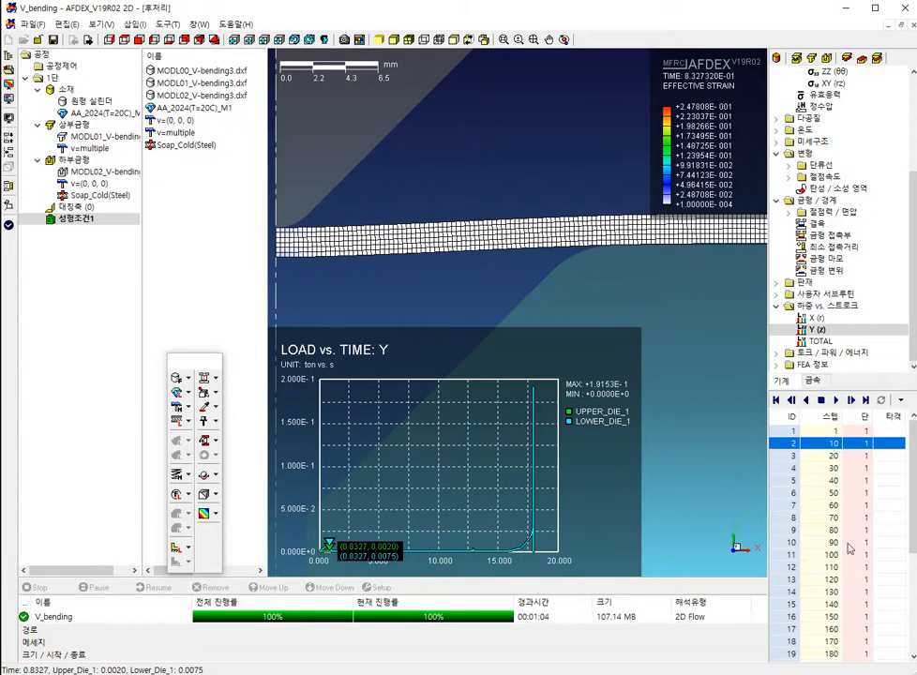
- Follow the Y load and effective strain forward through the result steps from step 10 to step 217
{"action": "key", "text": "Down"}
{"action": "key", "text": "Down"}
{"action": "key", "text": "Up"}
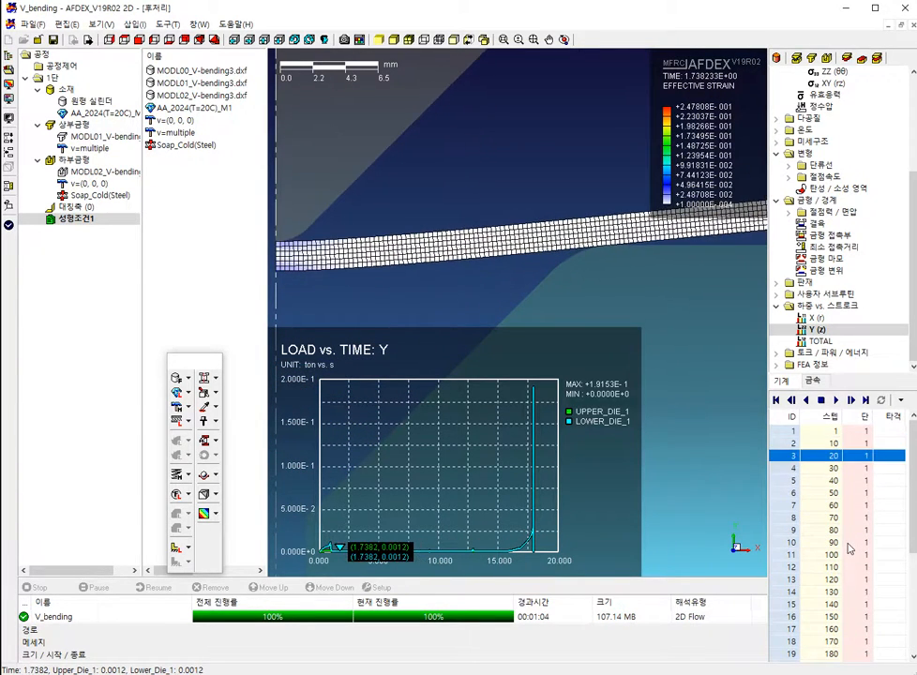
{"action": "key", "text": "Down"}
{"action": "key", "text": "Down"}
{"action": "key", "text": "Down"}
{"action": "key", "text": "Down"}
{"action": "key", "text": "Down"}
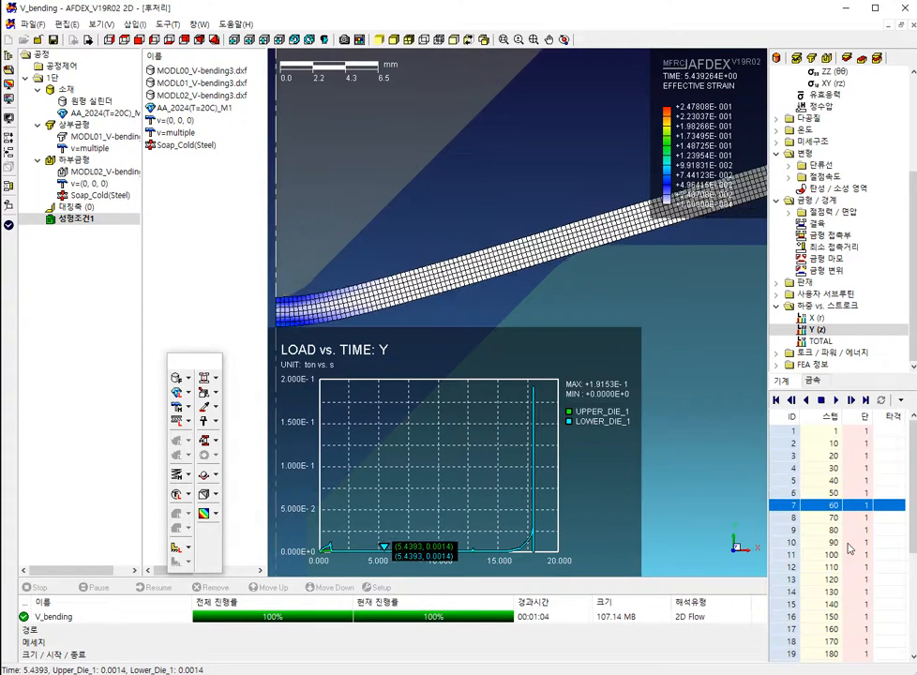
{"action": "key", "text": "Down"}
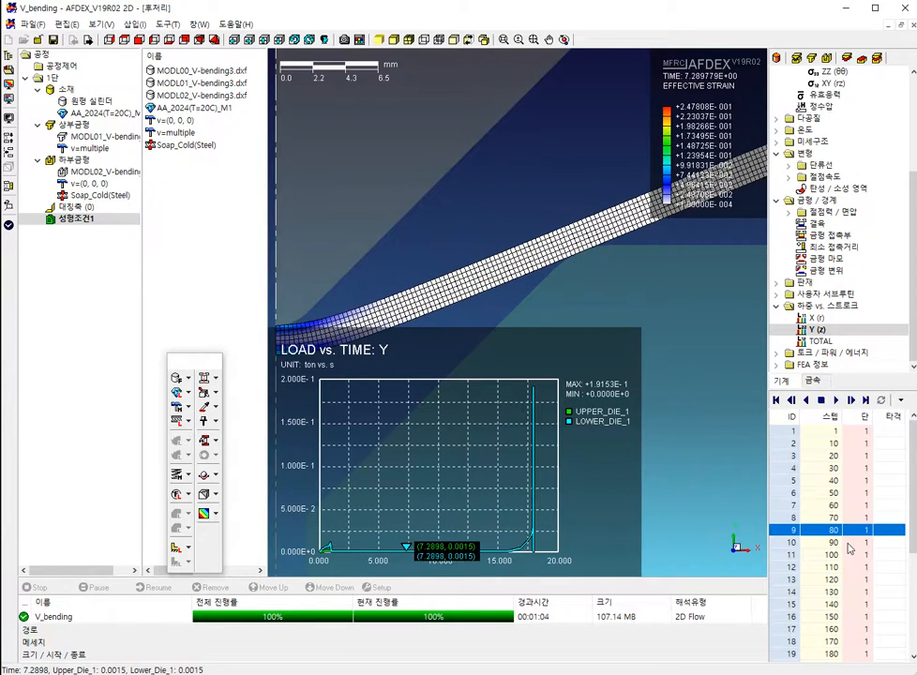
{"action": "key", "text": "Down"}
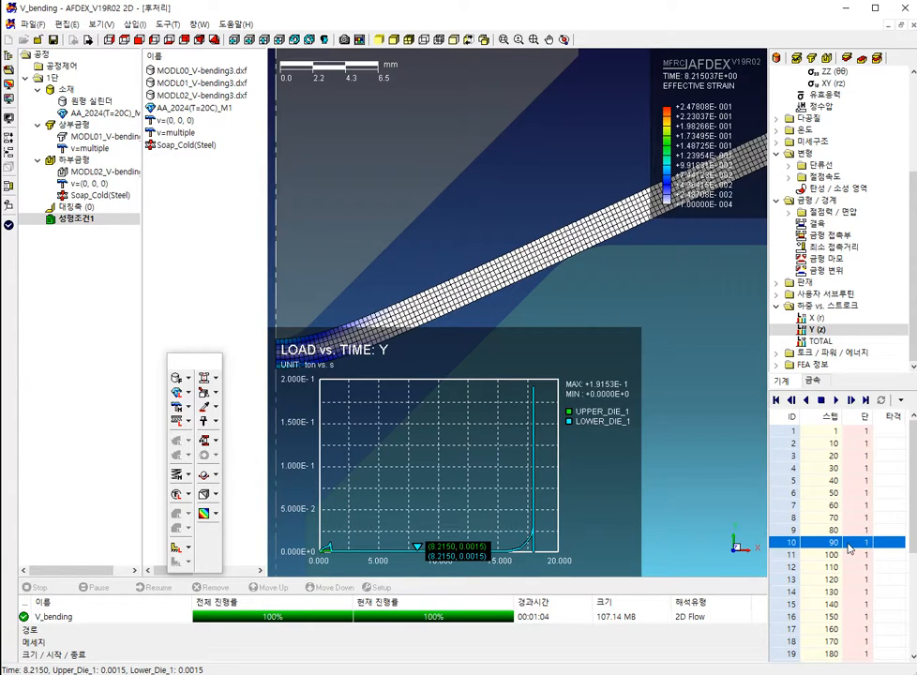
{"action": "key", "text": "Down"}
{"action": "key", "text": "Down"}
{"action": "key", "text": "Down"}
{"action": "key", "text": "Down"}
{"action": "key", "text": "Down"}
{"action": "key", "text": "Down"}
{"action": "key", "text": "Down"}
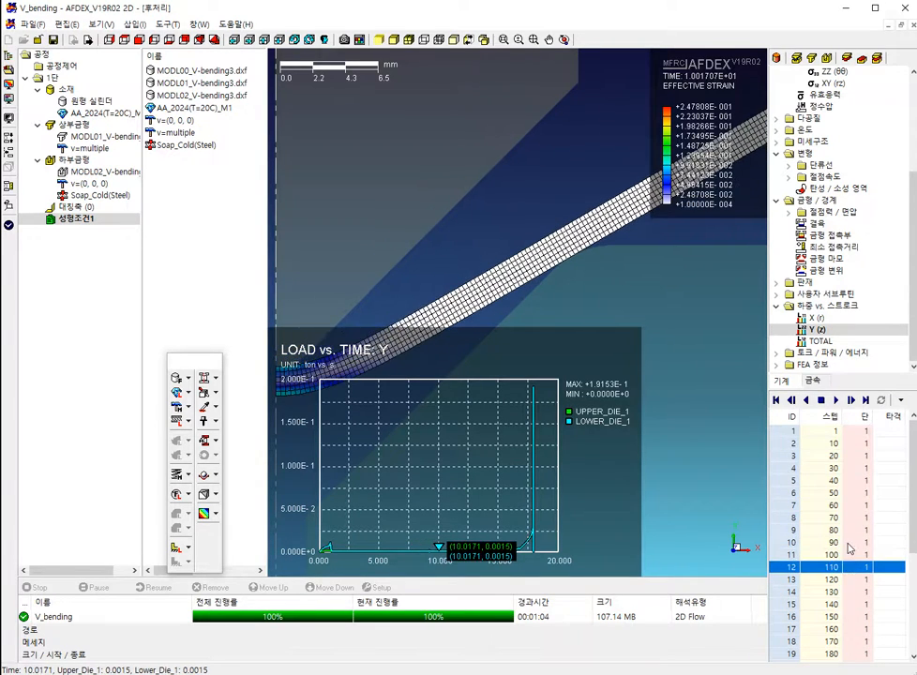
{"action": "key", "text": "Down"}
{"action": "key", "text": "Down"}
{"action": "key", "text": "Down"}
{"action": "key", "text": "Down"}
{"action": "key", "text": "Down"}
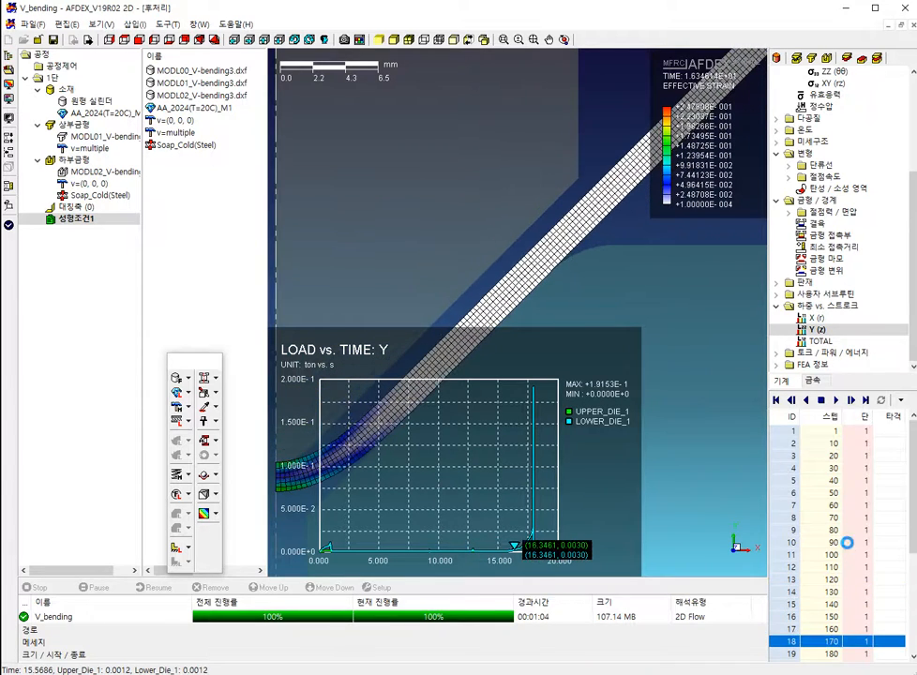
{"action": "key", "text": "Down"}
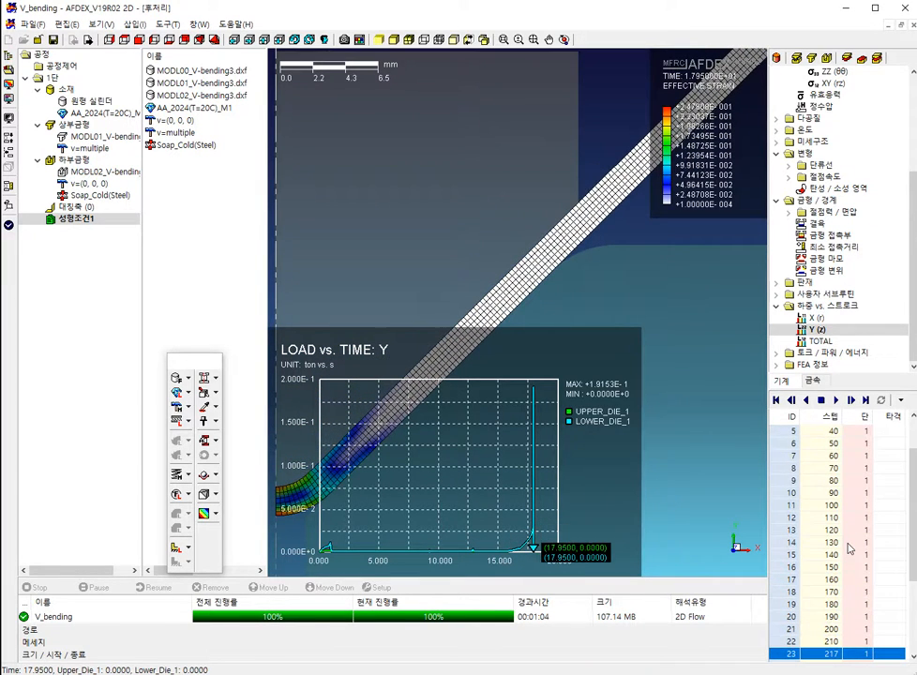
- Compare the contact between sheet and dies at steps 210 and 200 alongside the Y load graph
{"action": "key", "text": "Up"}
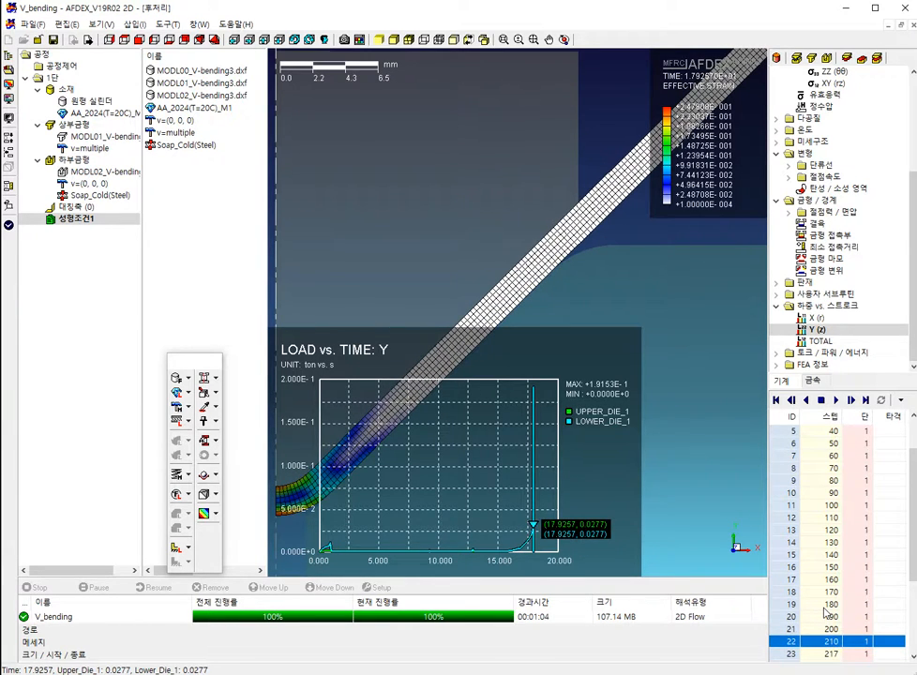
{"action": "scroll", "coordinate": [588, 268], "scroll_direction": "down", "scroll_amount": 8}
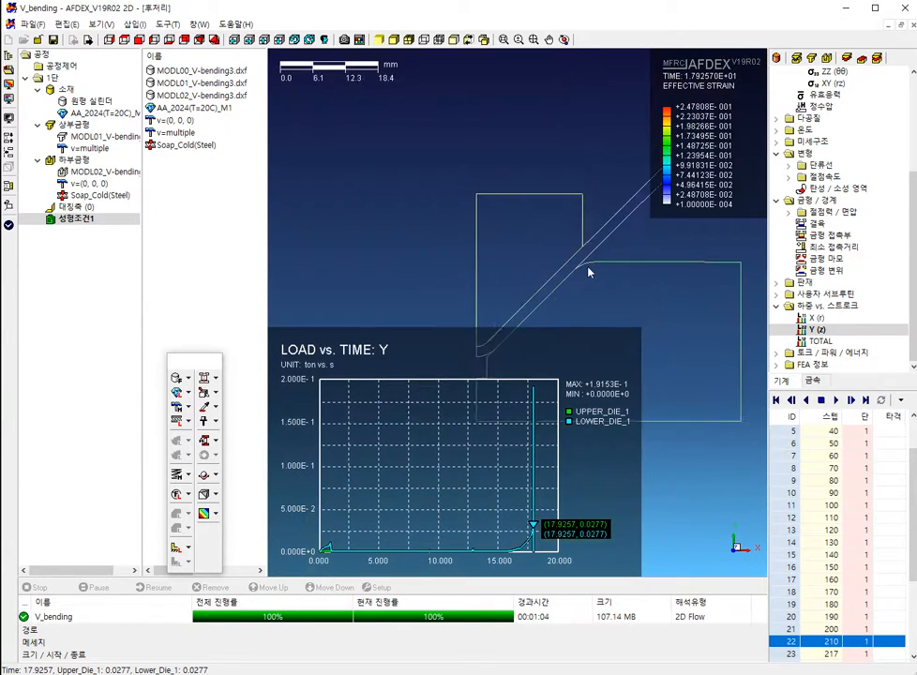
{"action": "scroll", "coordinate": [555, 294], "scroll_direction": "up", "scroll_amount": 8}
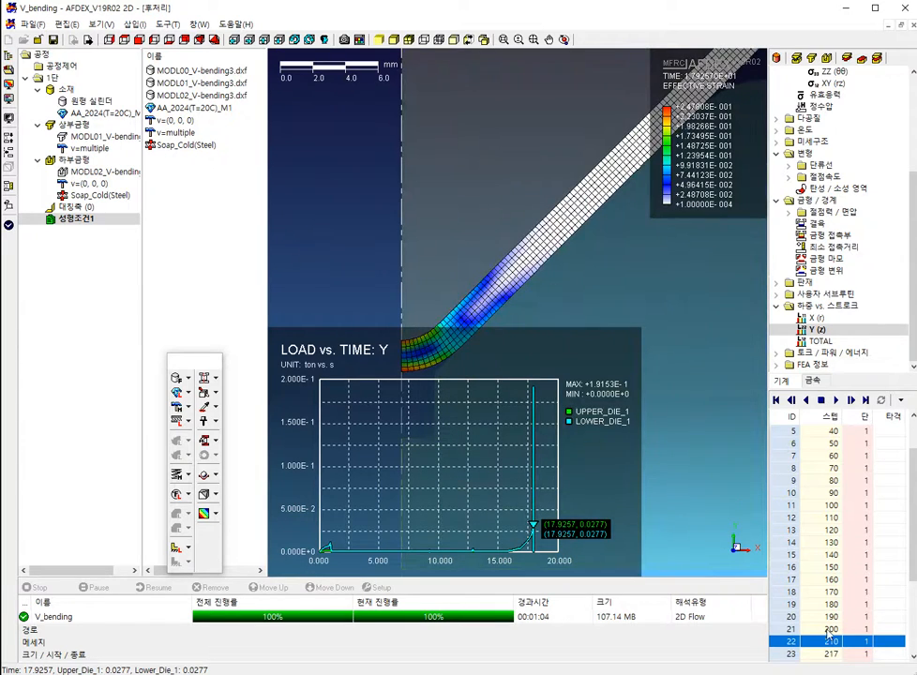
{"action": "key", "text": "Up"}
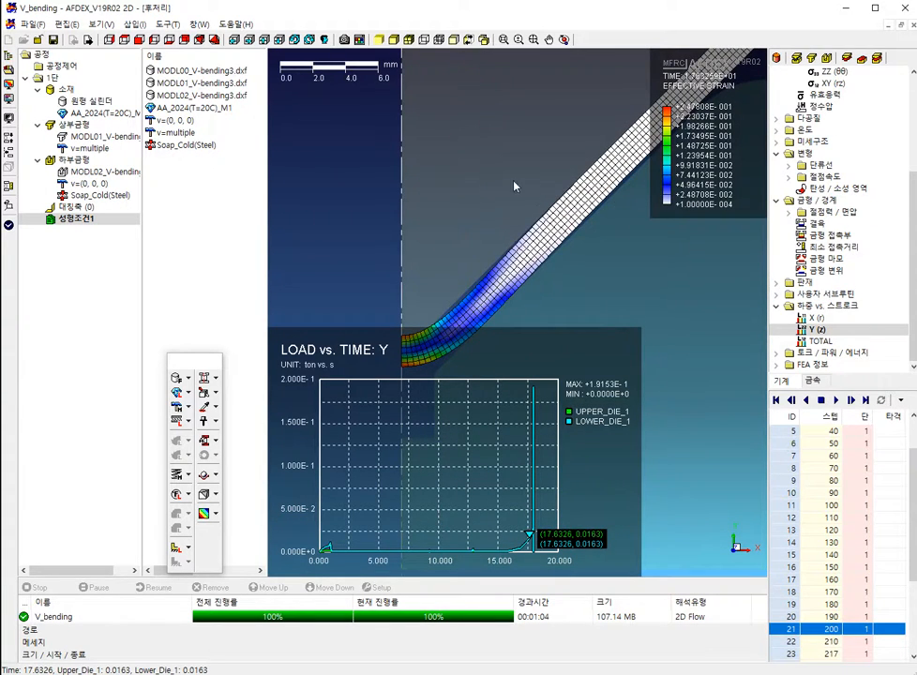
{"action": "scroll", "coordinate": [566, 274], "scroll_direction": "down", "scroll_amount": 8}
{"action": "scroll", "coordinate": [475, 205], "scroll_direction": "up", "scroll_amount": 6}
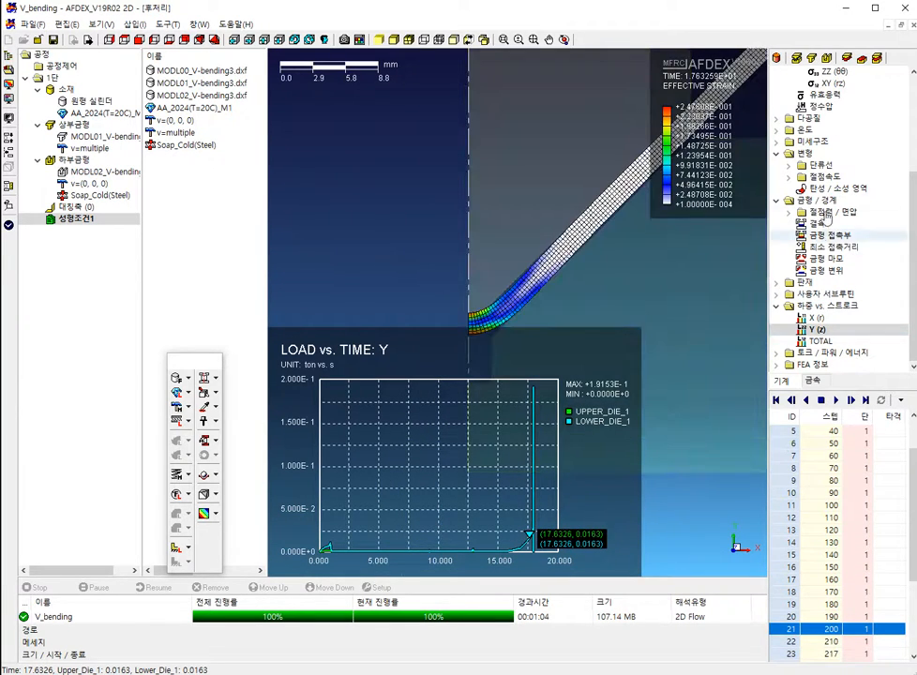
- Display the effective stress at step 200 and compare the stress in the sheet's straight leg with step 210
{"action": "left_click", "coordinate": [830, 94]}
{"action": "scroll", "coordinate": [594, 219], "scroll_direction": "up", "scroll_amount": 2}
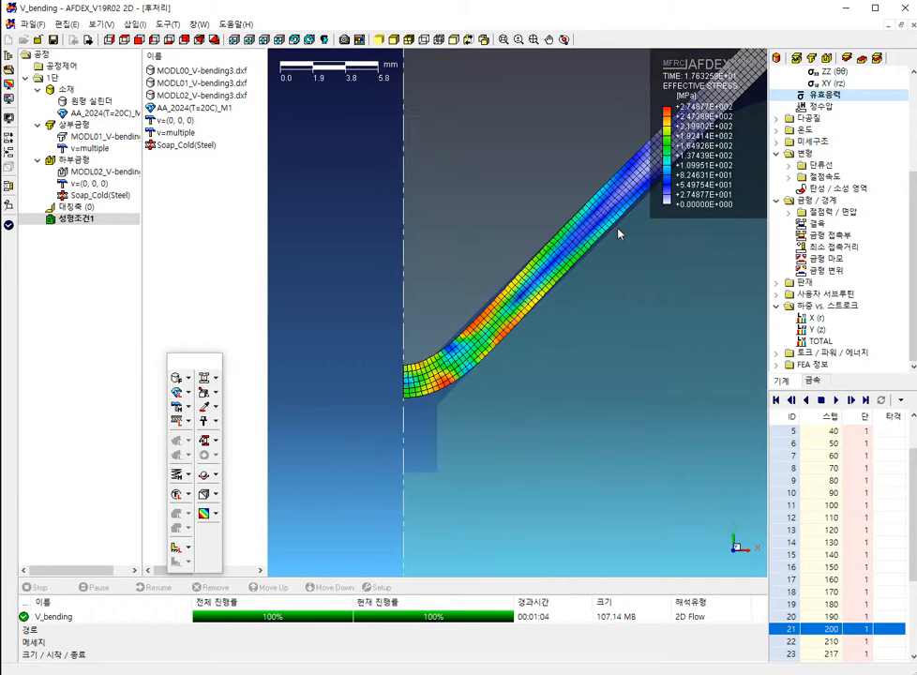
{"action": "scroll", "coordinate": [618, 232], "scroll_direction": "up", "scroll_amount": 3}
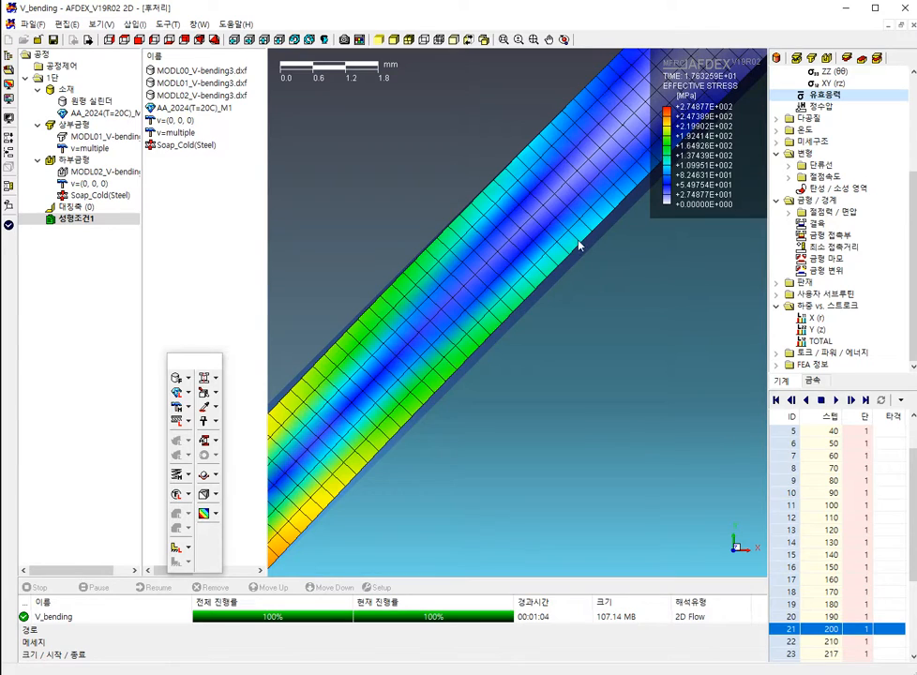
{"action": "left_click", "coordinate": [802, 631]}
{"action": "key", "text": "Down"}
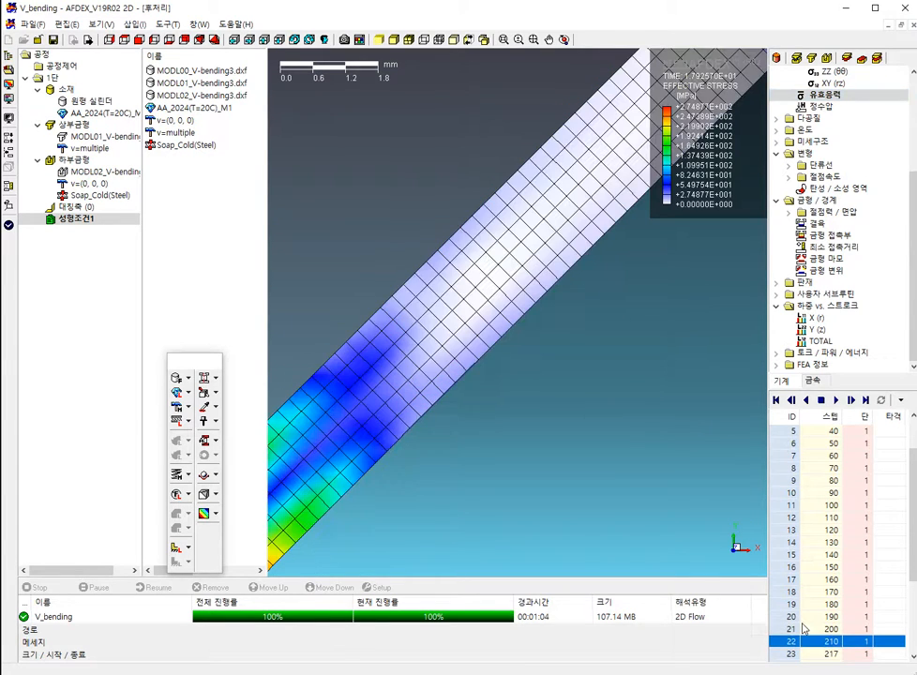
{"action": "scroll", "coordinate": [520, 461], "scroll_direction": "down", "scroll_amount": 3}
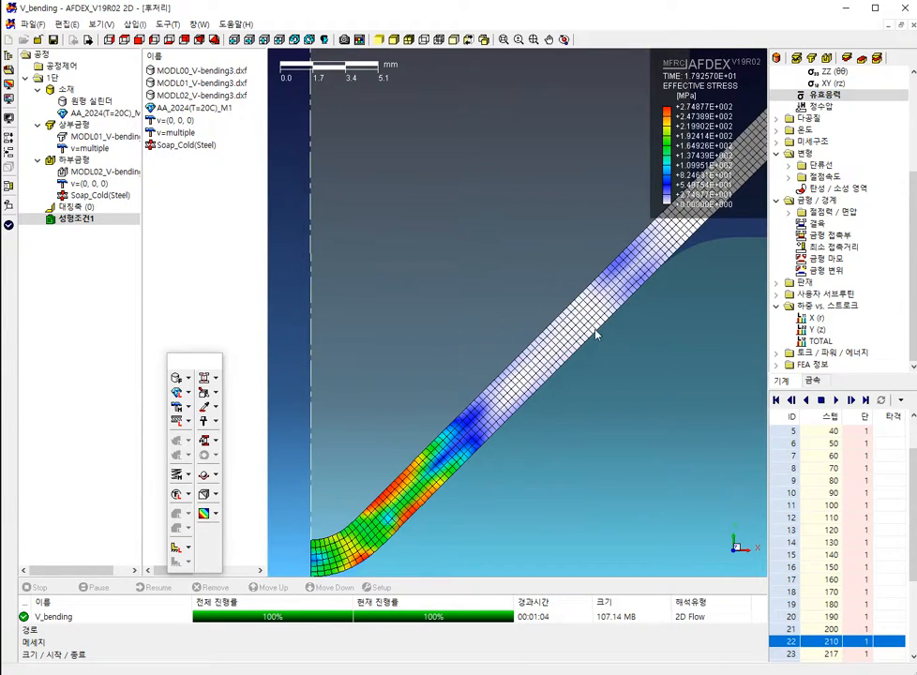
- Alternate between steps 200 and 210 to compare the effective stress from the bend along the leg
{"action": "key", "text": "Up"}
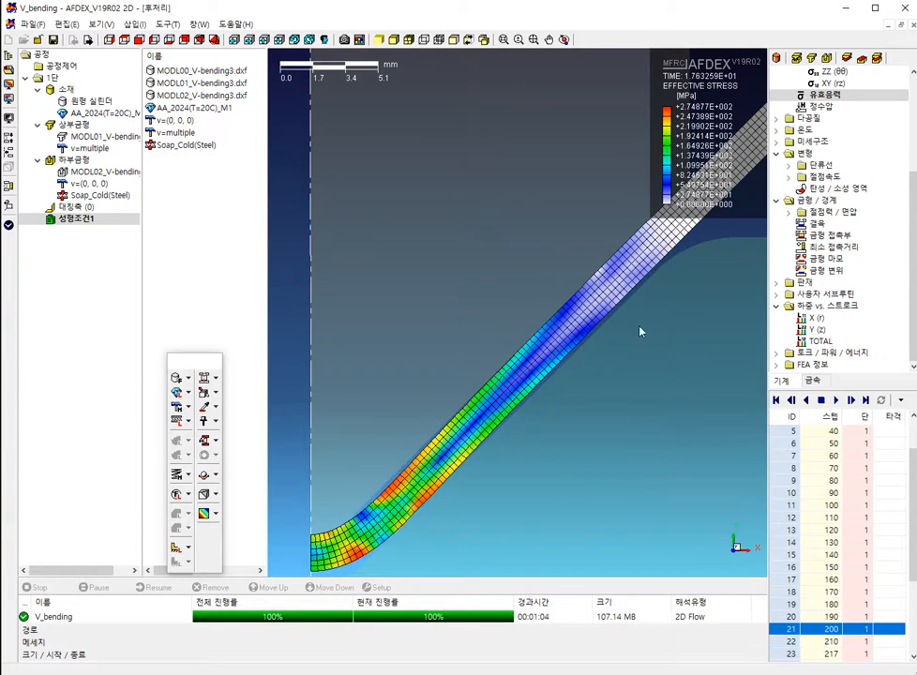
{"action": "key", "text": "Down"}
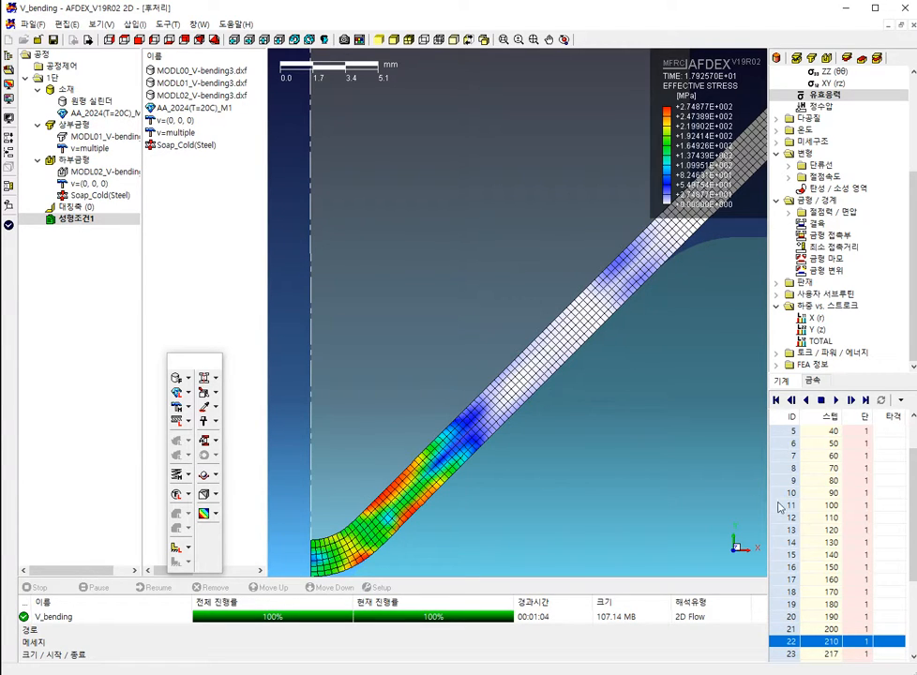
{"action": "key", "text": "Up"}
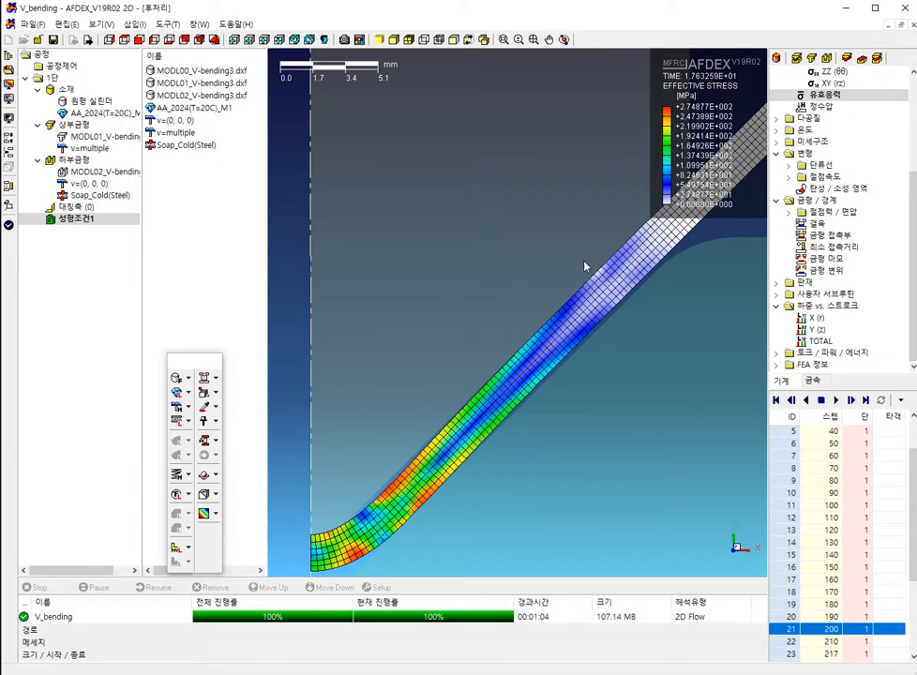
{"action": "left_click", "coordinate": [831, 641]}
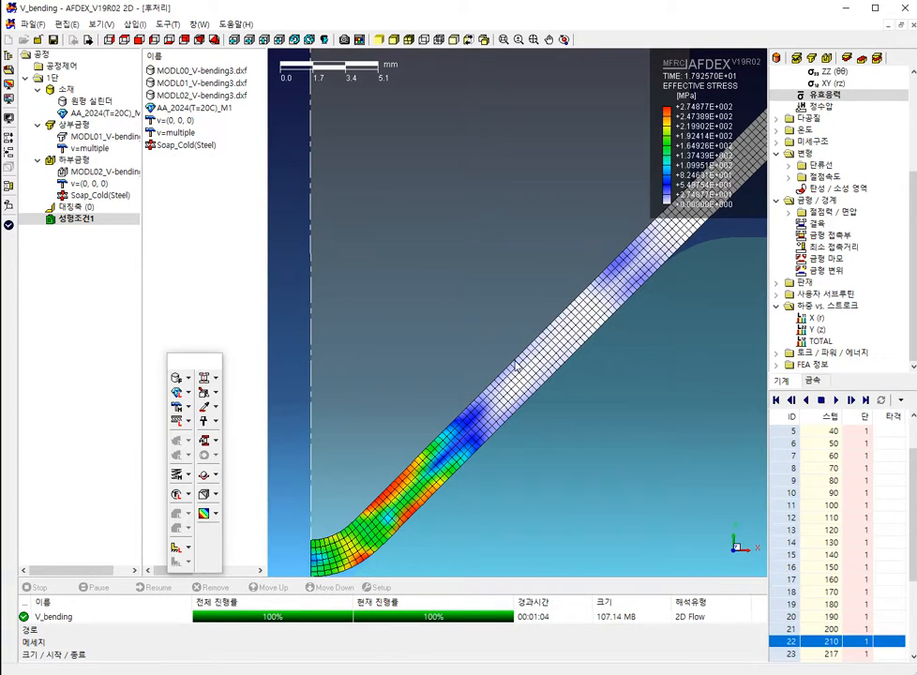
{"action": "scroll", "coordinate": [522, 317], "scroll_direction": "down", "scroll_amount": 4}
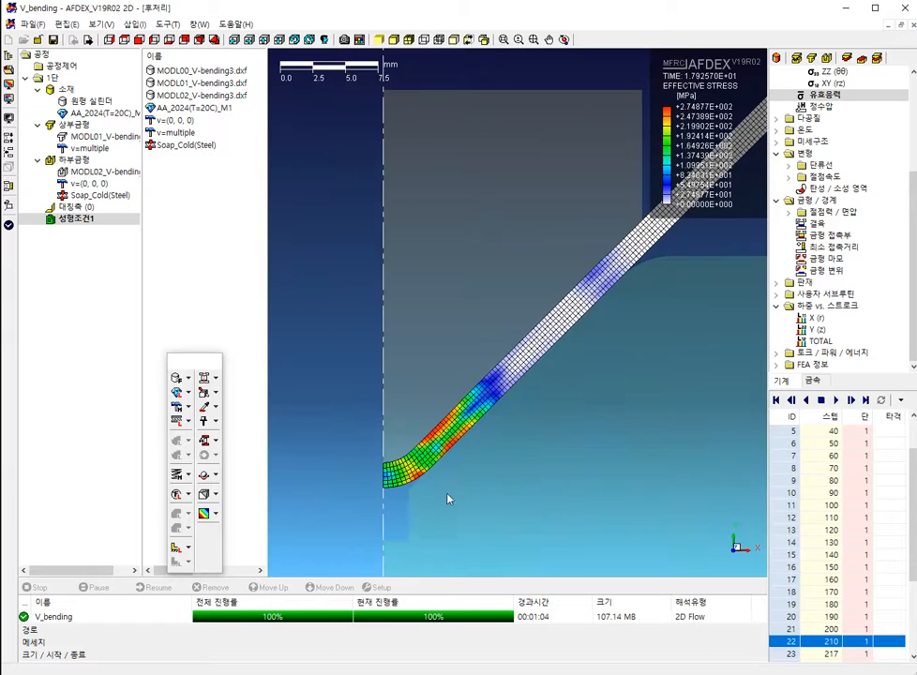
{"action": "scroll", "coordinate": [398, 499], "scroll_direction": "up", "scroll_amount": 4}
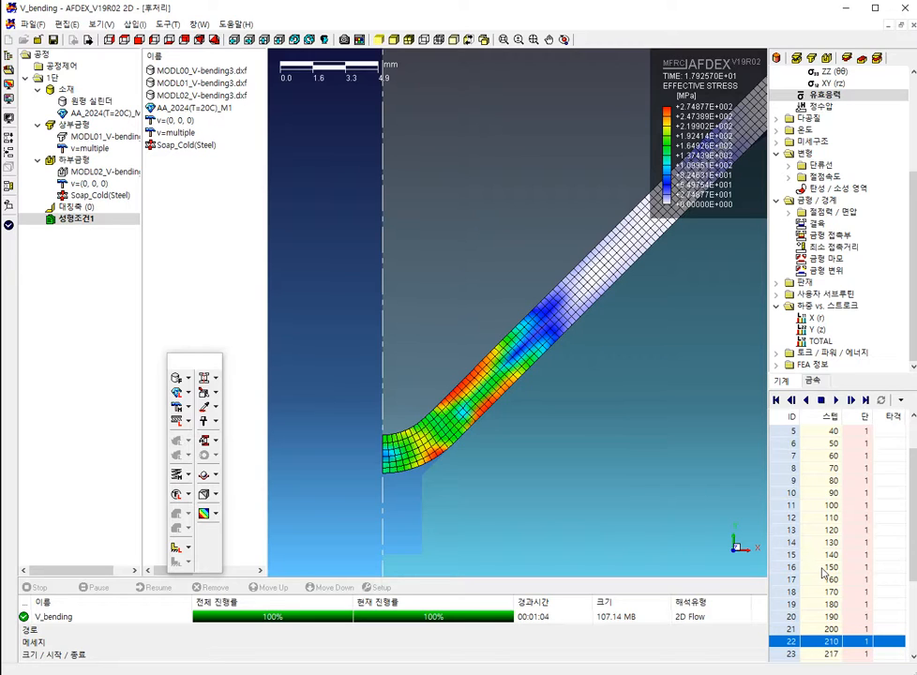
- Trace the effective stress in the bend backward through the result steps from step 210 to step 90
{"action": "key", "text": "Up"}
{"action": "key", "text": "Up"}
{"action": "key", "text": "Up"}
{"action": "key", "text": "Up"}
{"action": "key", "text": "Up"}
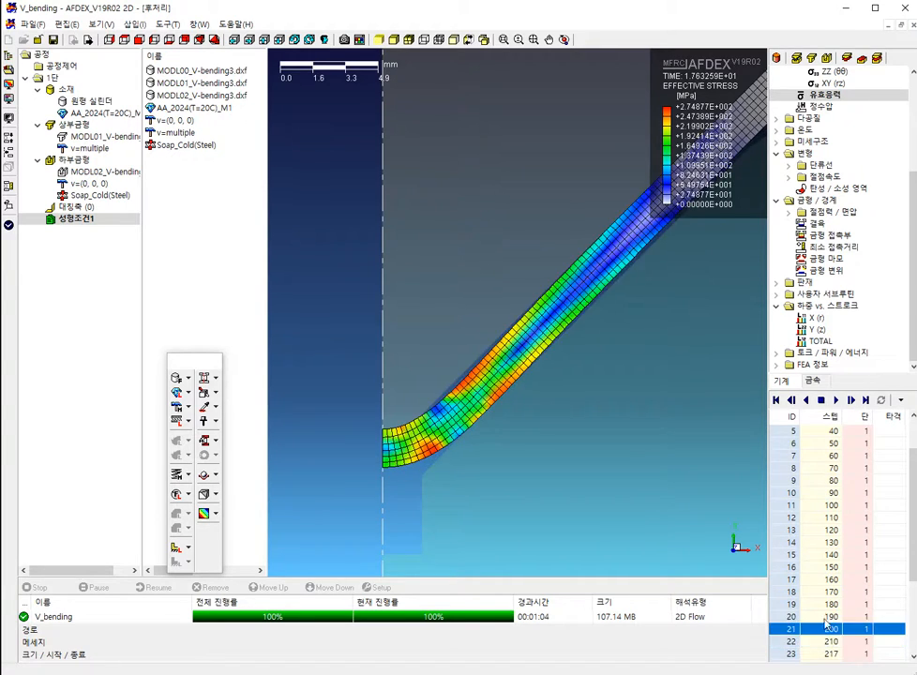
{"action": "key", "text": "Up"}
{"action": "key", "text": "Up"}
{"action": "key", "text": "Up"}
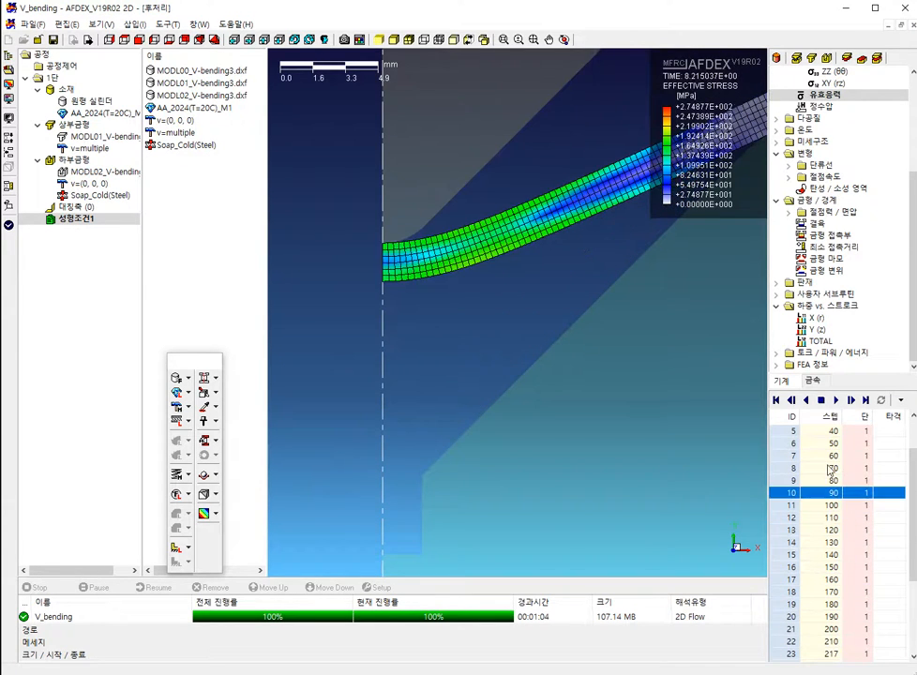
- Follow the effective stress forward from step 90 to step 170, and go back to step 130
{"action": "key", "text": "Down"}
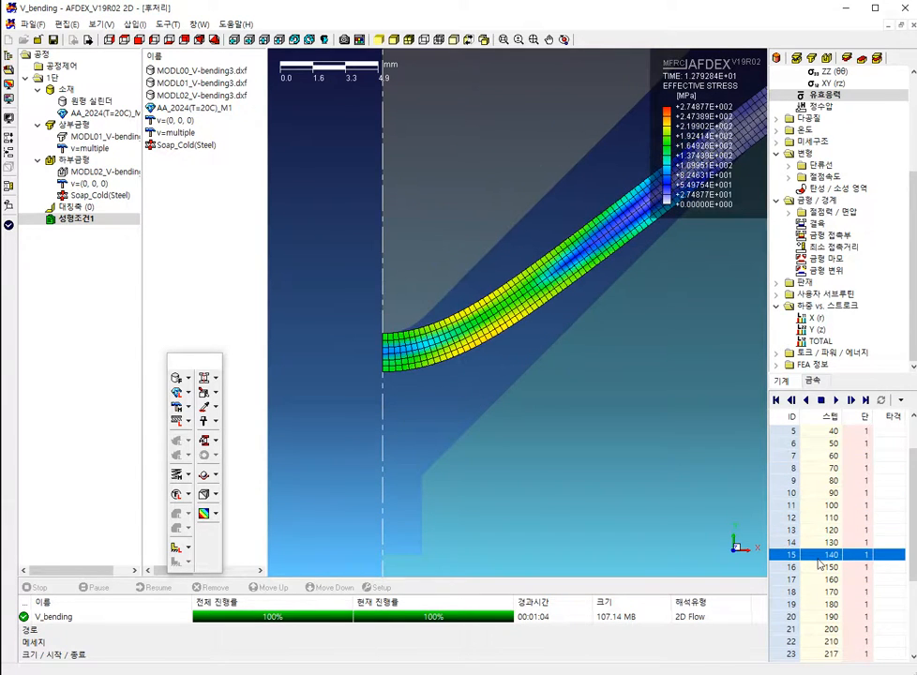
{"action": "key", "text": "Down"}
{"action": "key", "text": "Down"}
{"action": "key", "text": "Down"}
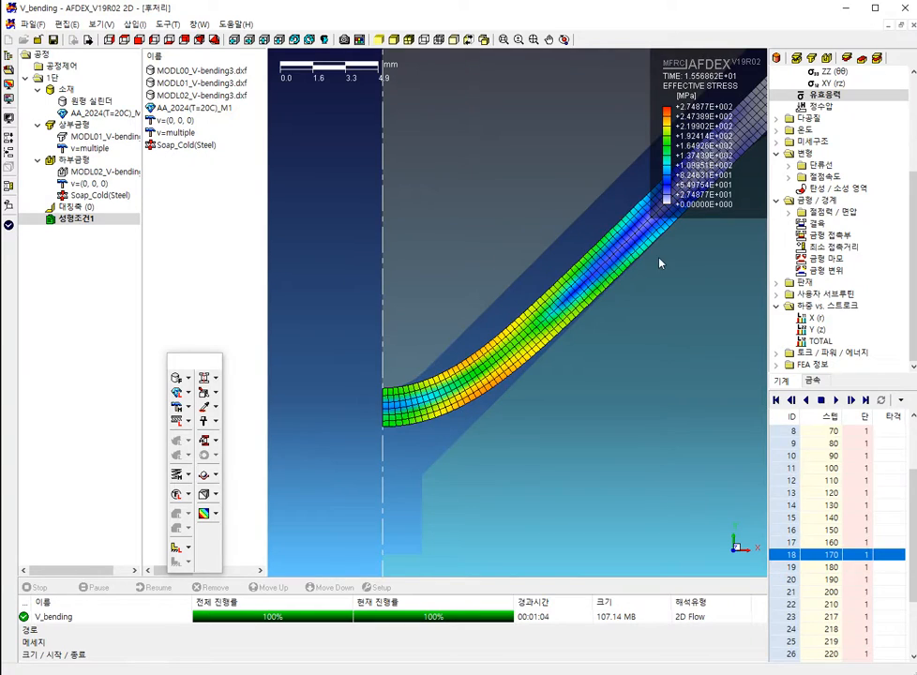
{"action": "key", "text": "Up"}
{"action": "key", "text": "Up"}
{"action": "key", "text": "Up"}
{"action": "key", "text": "Up"}
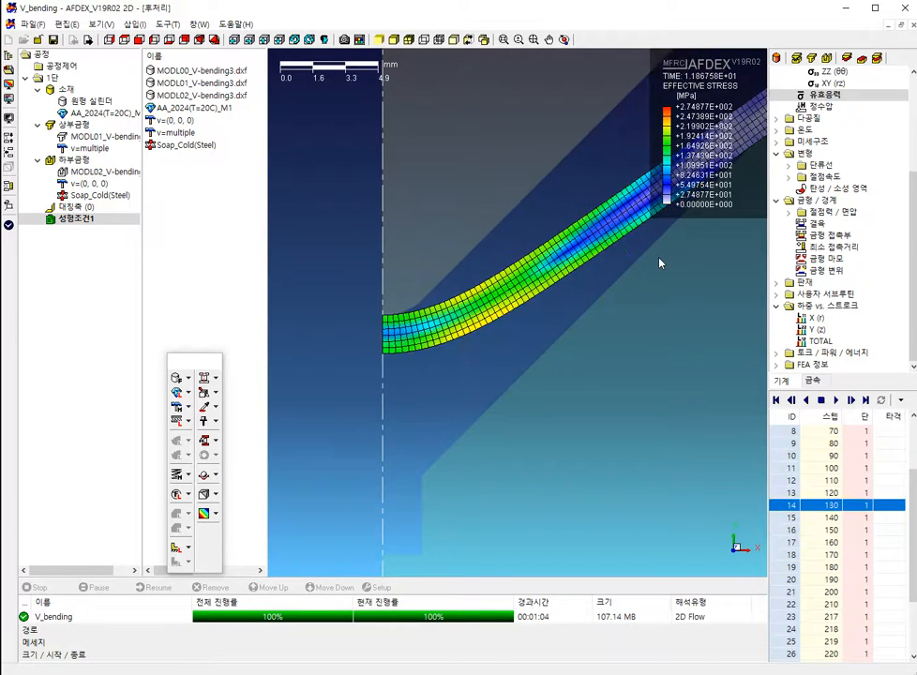
- Examine the sheet between punch and die from step 130 forward to step 180
{"action": "scroll", "coordinate": [602, 322], "scroll_direction": "down", "scroll_amount": 2}
{"action": "scroll", "coordinate": [445, 272], "scroll_direction": "down", "scroll_amount": 5}
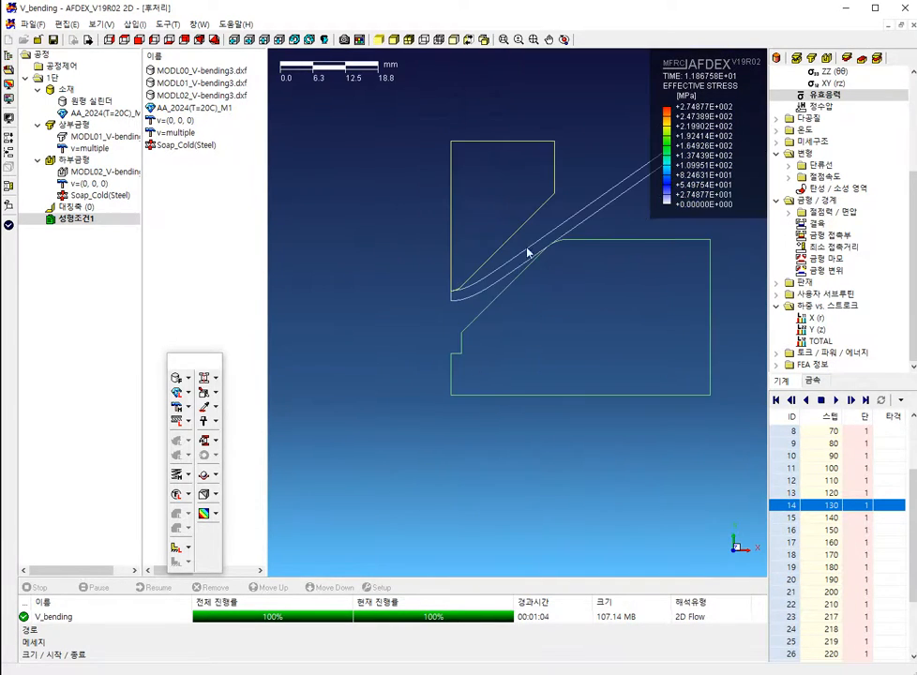
{"action": "scroll", "coordinate": [600, 215], "scroll_direction": "up", "scroll_amount": 4}
{"action": "scroll", "coordinate": [475, 347], "scroll_direction": "down", "scroll_amount": 3}
{"action": "scroll", "coordinate": [394, 281], "scroll_direction": "up", "scroll_amount": 3}
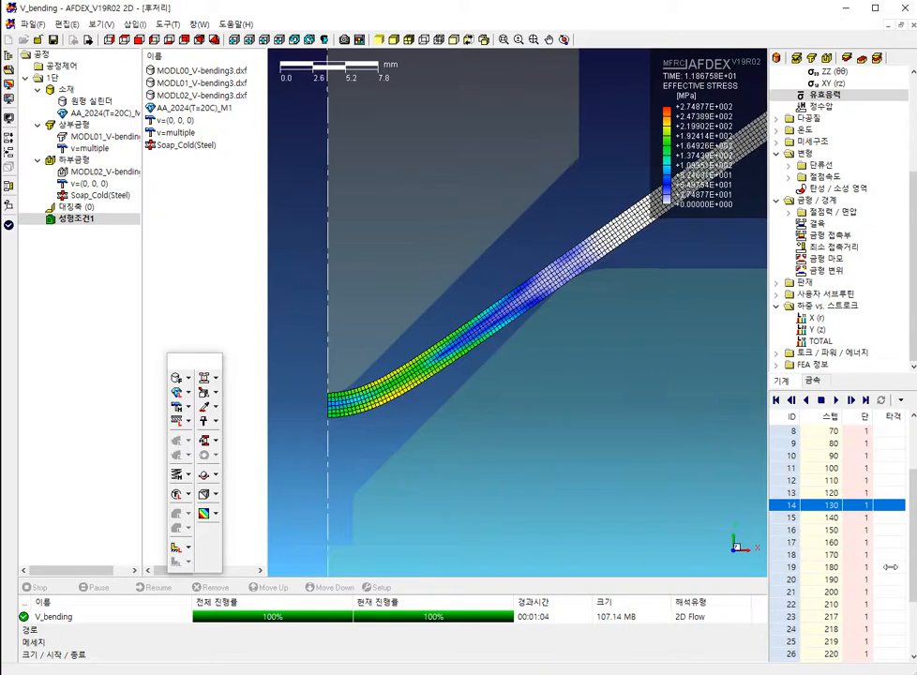
{"action": "left_click", "coordinate": [856, 518]}
{"action": "key", "text": "Down"}
{"action": "key", "text": "Down"}
{"action": "key", "text": "Down"}
{"action": "key", "text": "Down"}
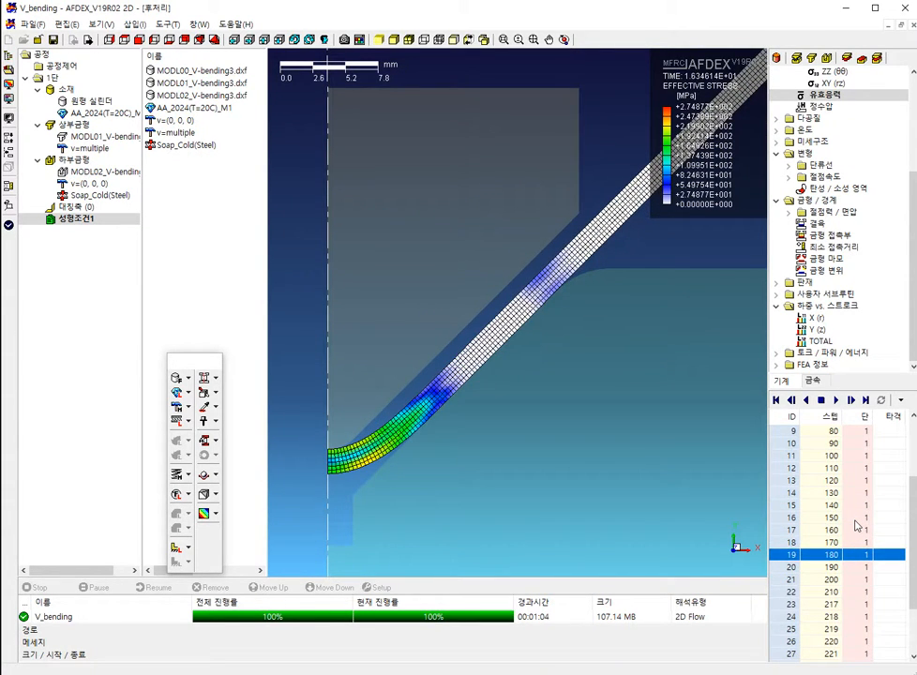
- Compare the effective stress and die contact at steps 170 through 210, and display the stress at step 221
{"action": "key", "text": "Up"}
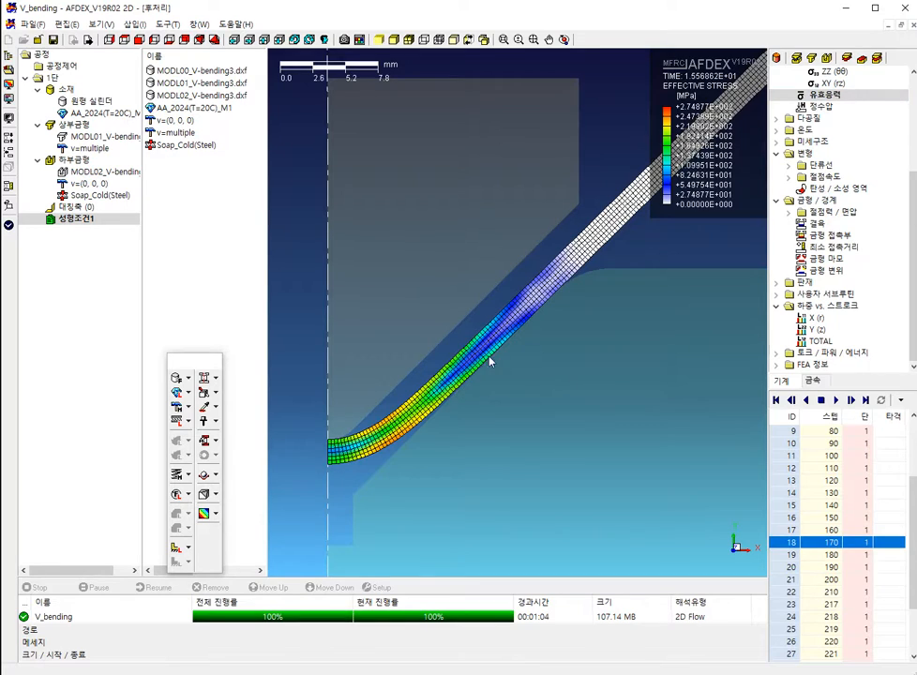
{"action": "key", "text": "Down"}
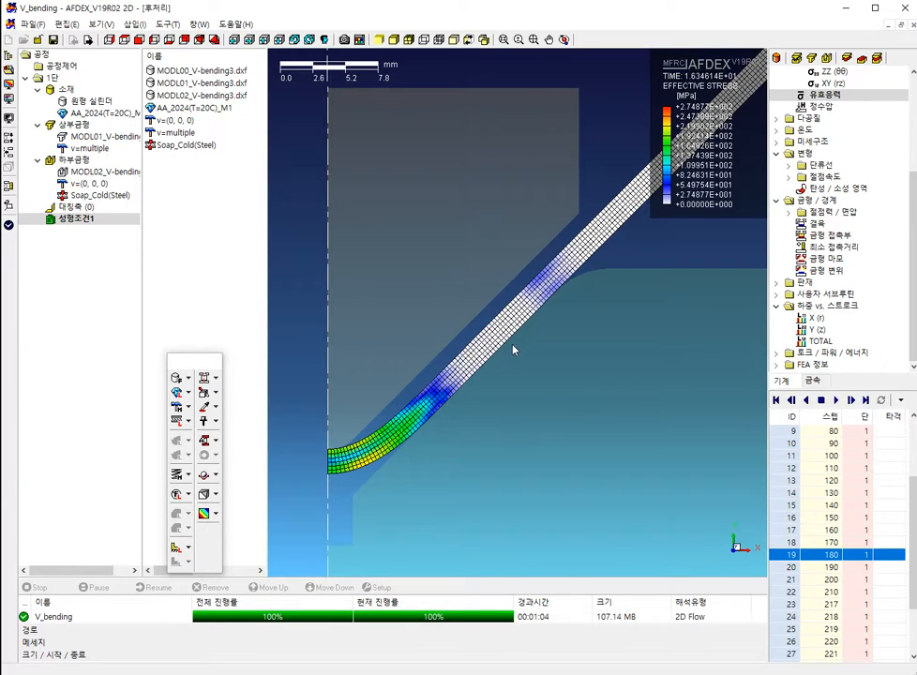
{"action": "key", "text": "Down"}
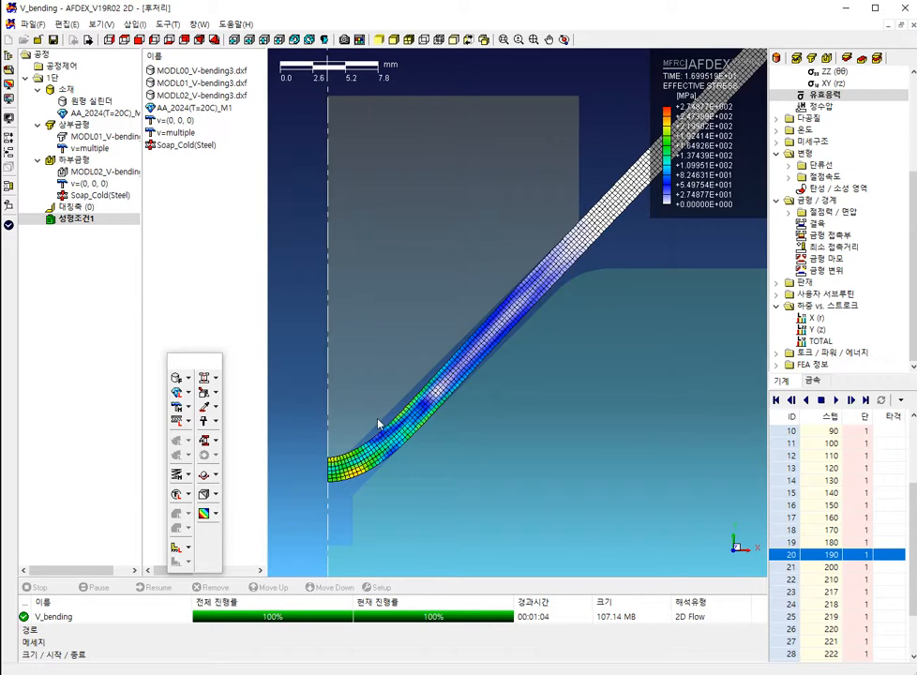
{"action": "left_click", "coordinate": [829, 566]}
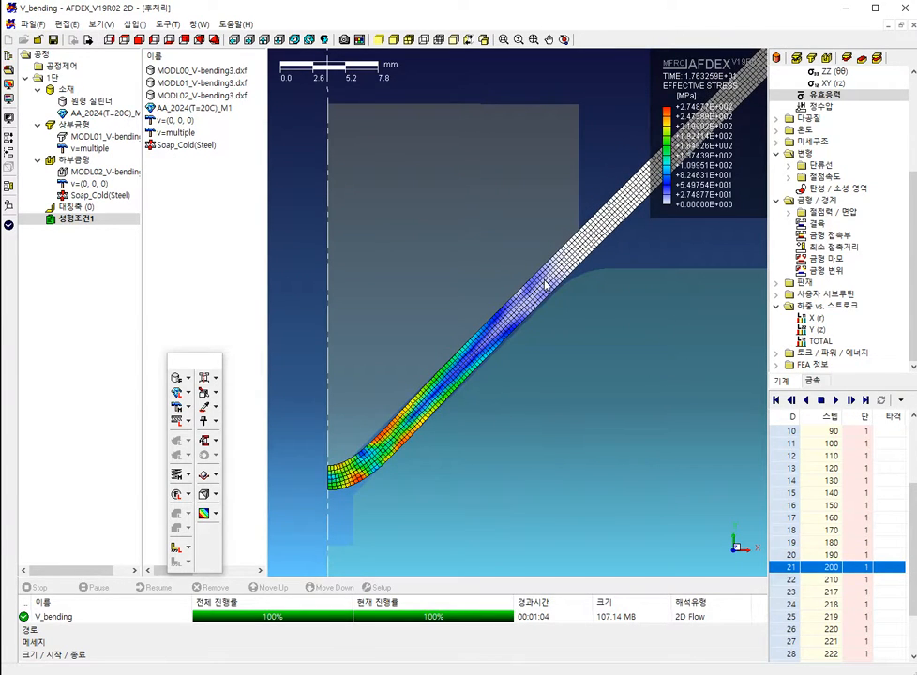
{"action": "key", "text": "Down"}
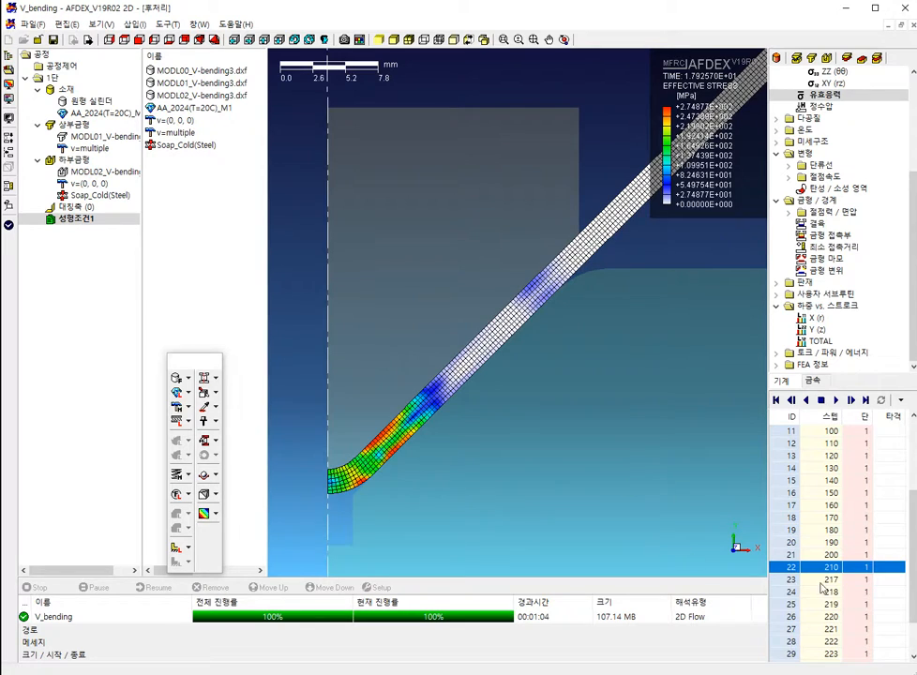
{"action": "left_click", "coordinate": [832, 630]}
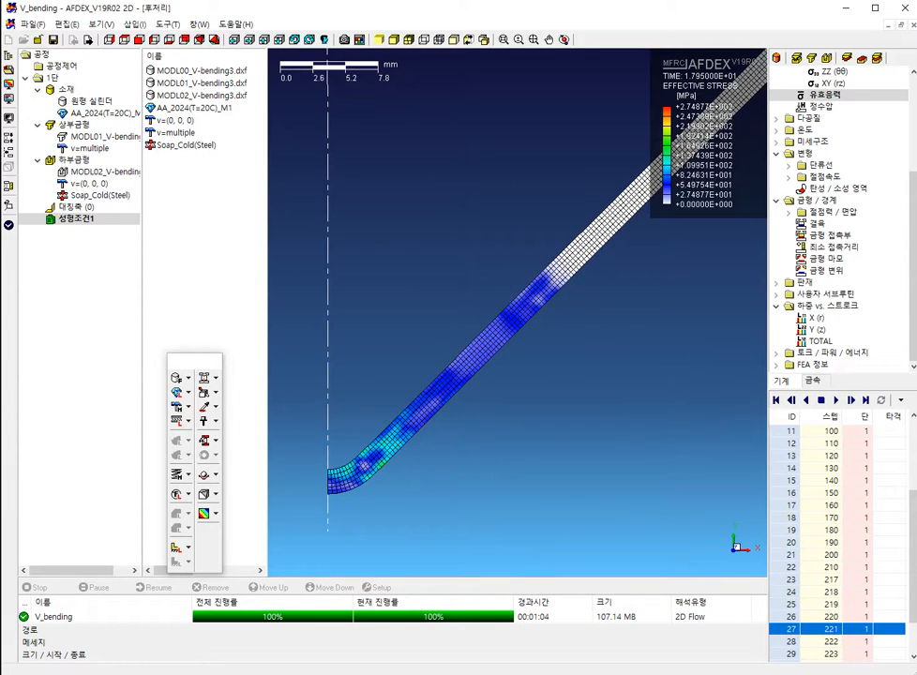
- In PowerPoint, add "- 스프링백 전, 후 각도", "- 최대 소성 변형율" and "- 하중, 변위 선도" under item 3 and select the item's heading text
{"action": "key", "text": "alt+Tab"}
{"action": "scroll", "coordinate": [247, 424], "scroll_direction": "down", "scroll_amount": 1}
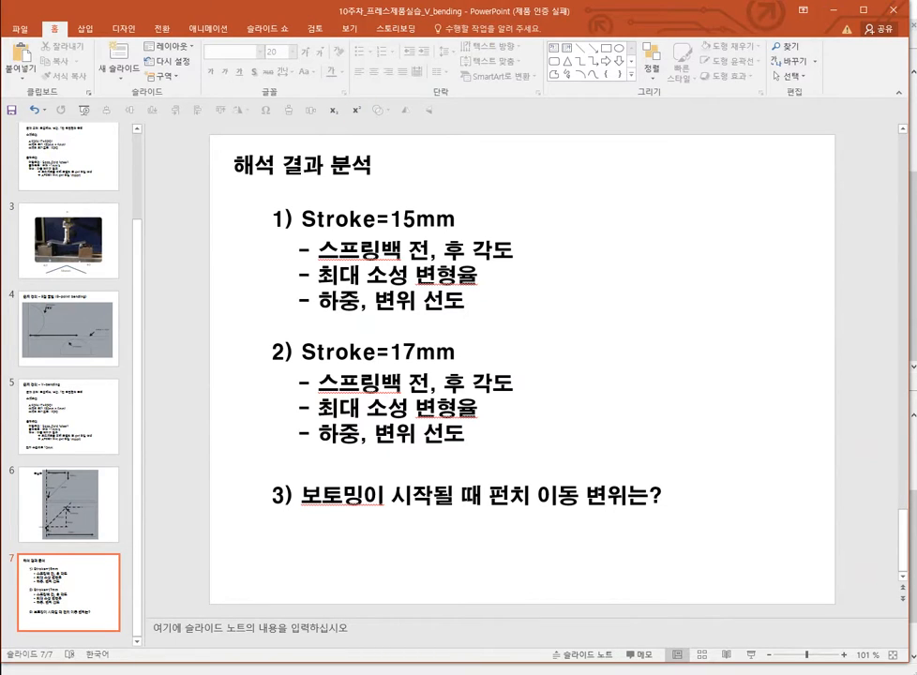
{"action": "type", "text": "- 스프링백 전, 후 각도 - 최대 소성 변형율 - 하중, 변위 선도"}
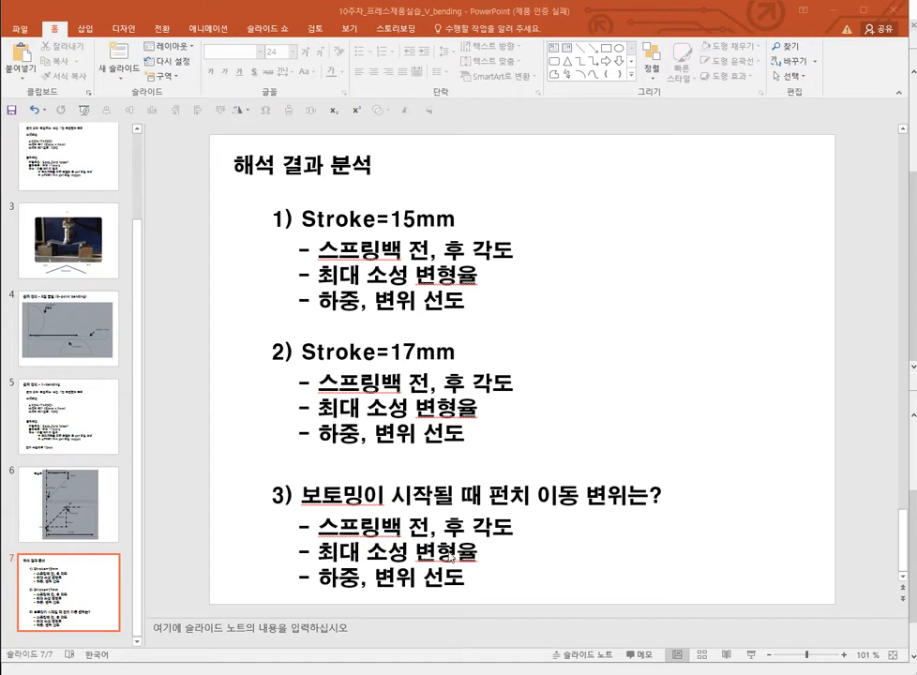
{"action": "left_click_drag", "start_coordinate": [298, 495], "coordinate": [716, 499]}
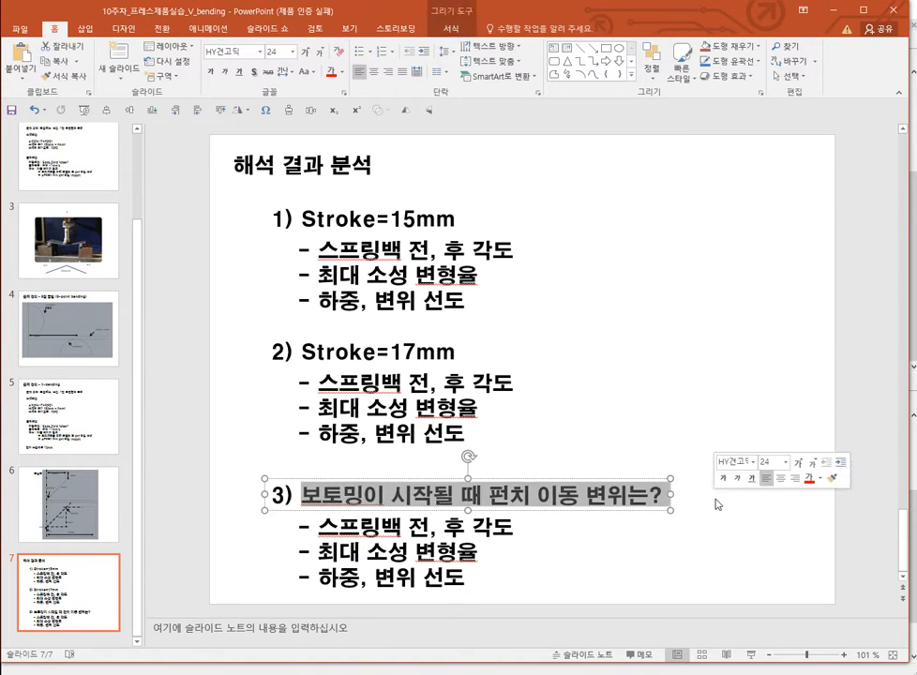